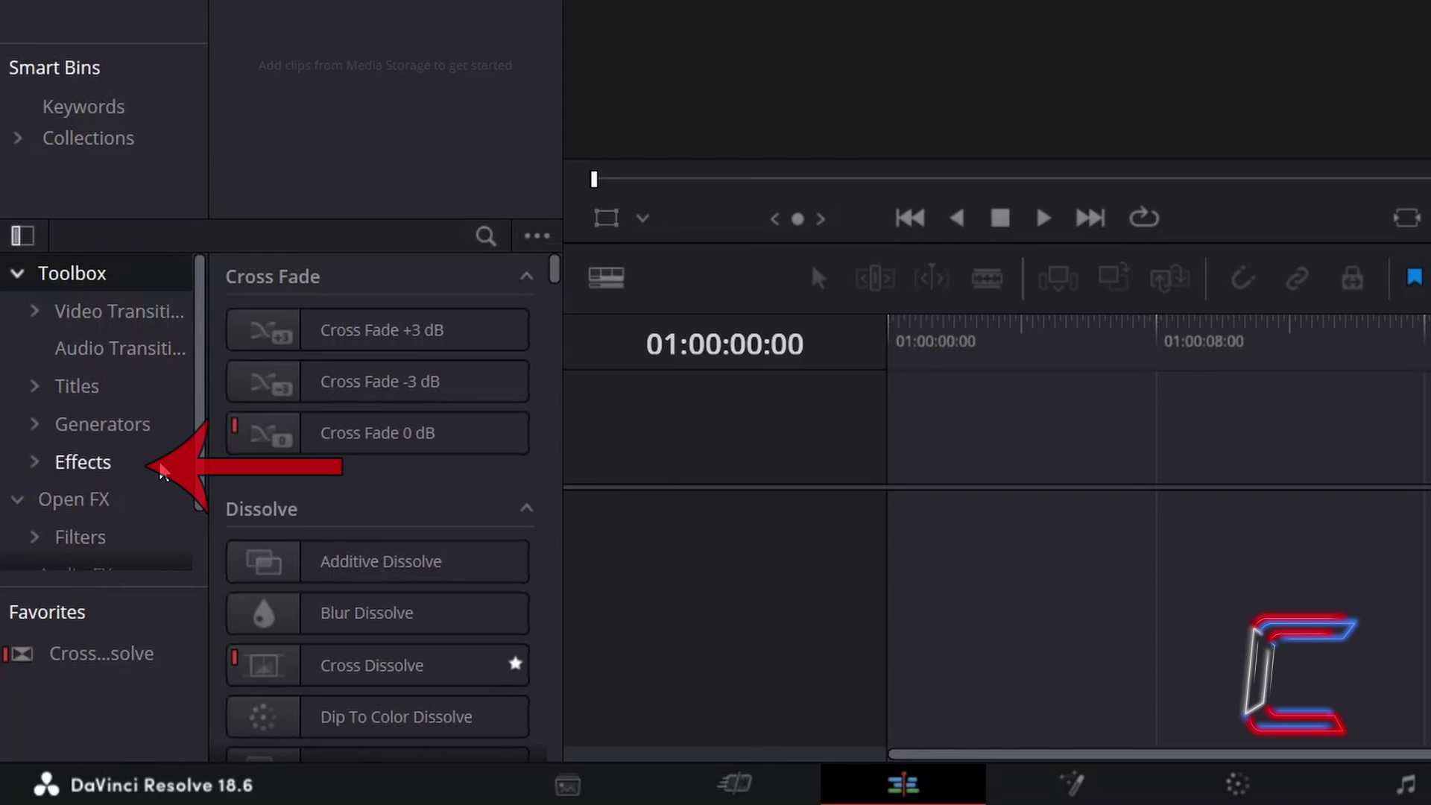
- Place a Fusion Composition from the Effects library on Video 1 and set its duration to five seconds
left_click(161, 470)
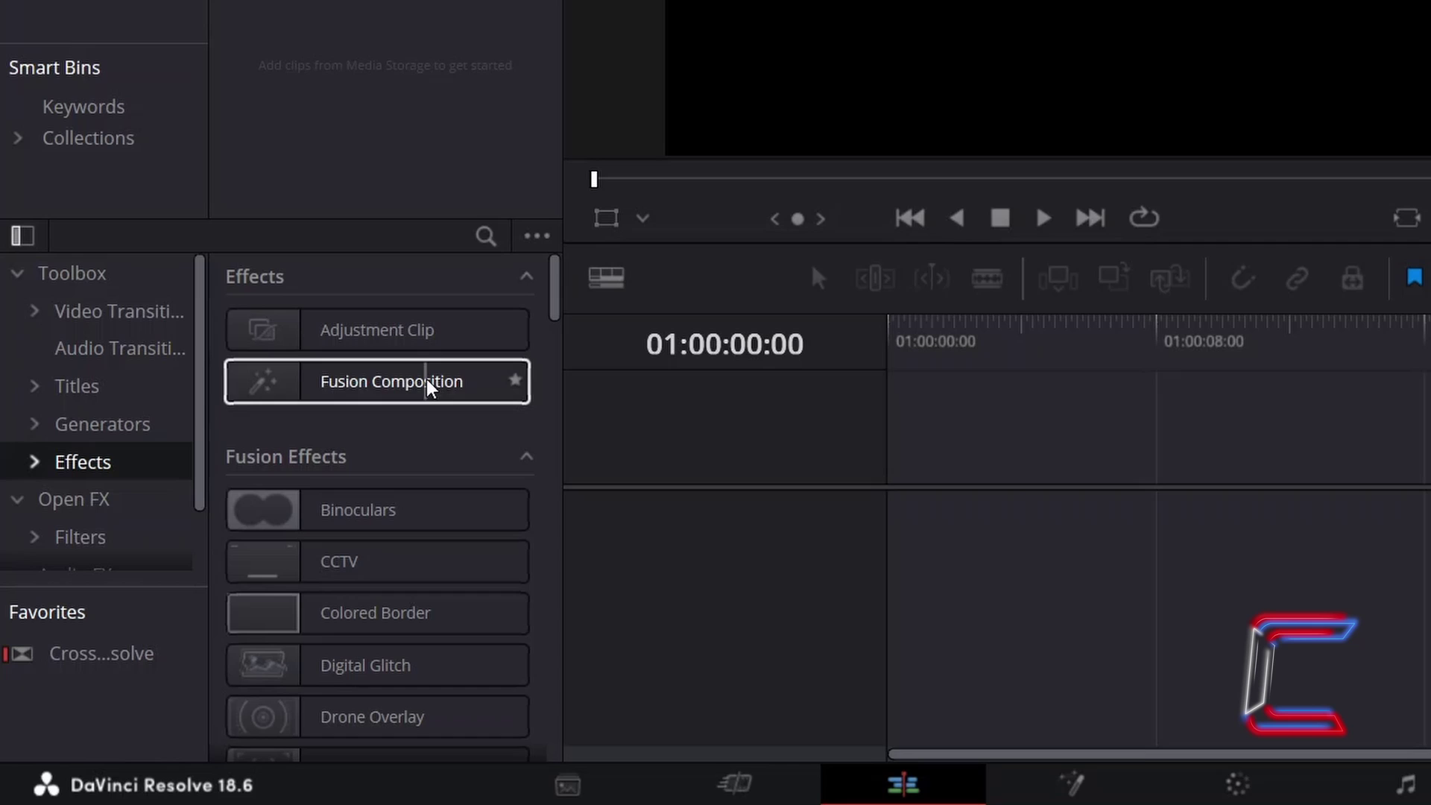
left_click_drag(431, 383, 898, 456)
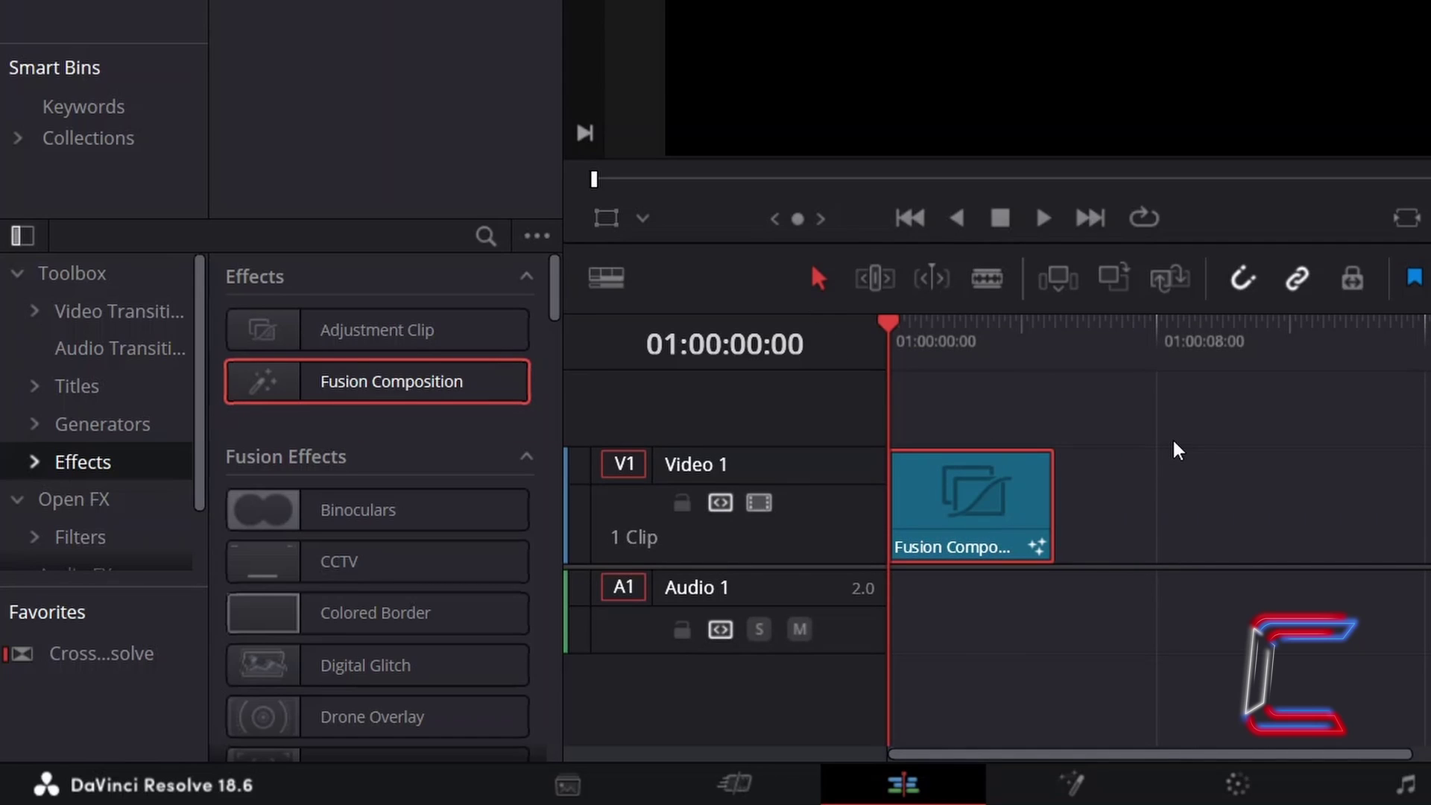
key("ctrl+d")
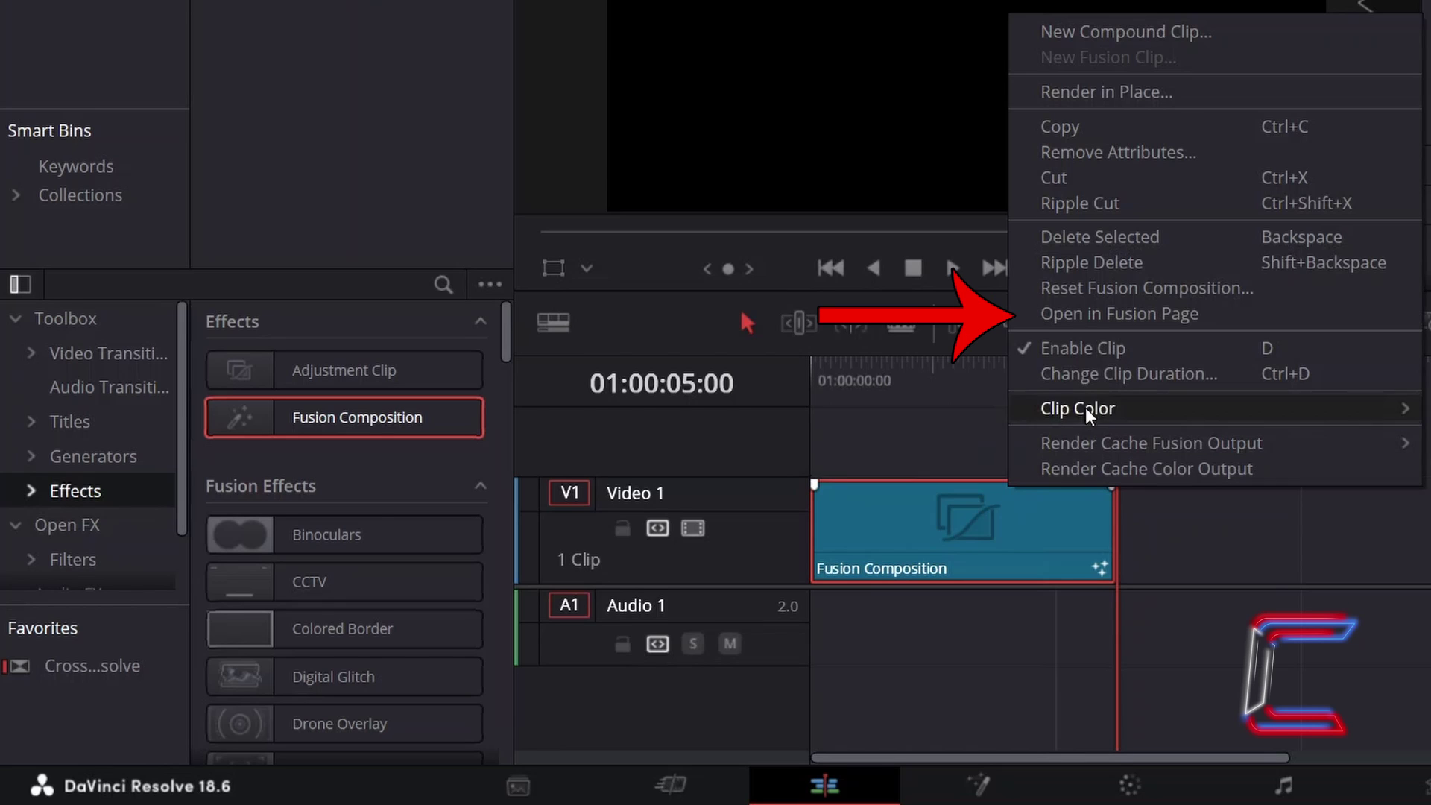
- Open the clip on the Fusion page and add an sPolygon node beside MediaOut1
left_click(1143, 328)
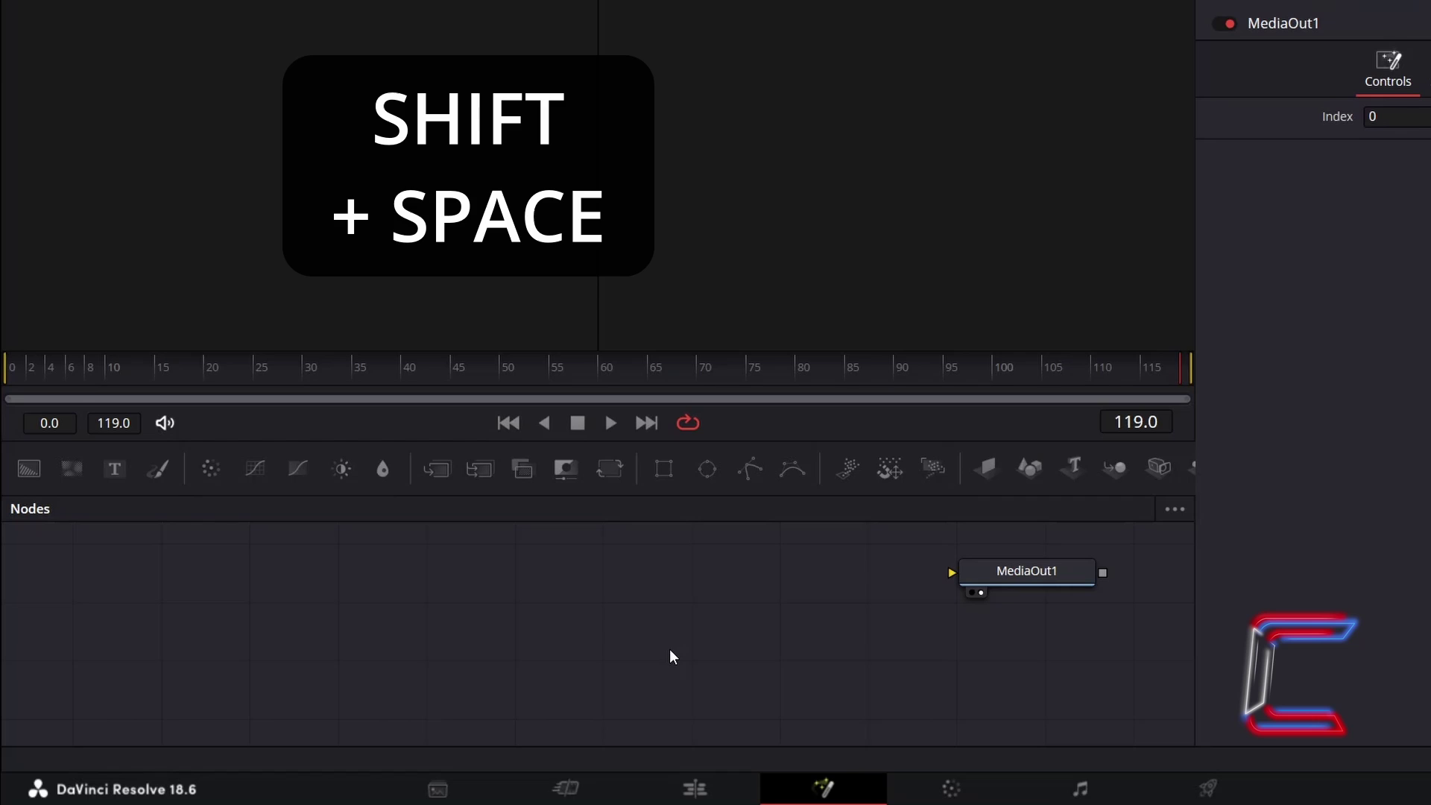
key("shift+space")
type("sPolygon")
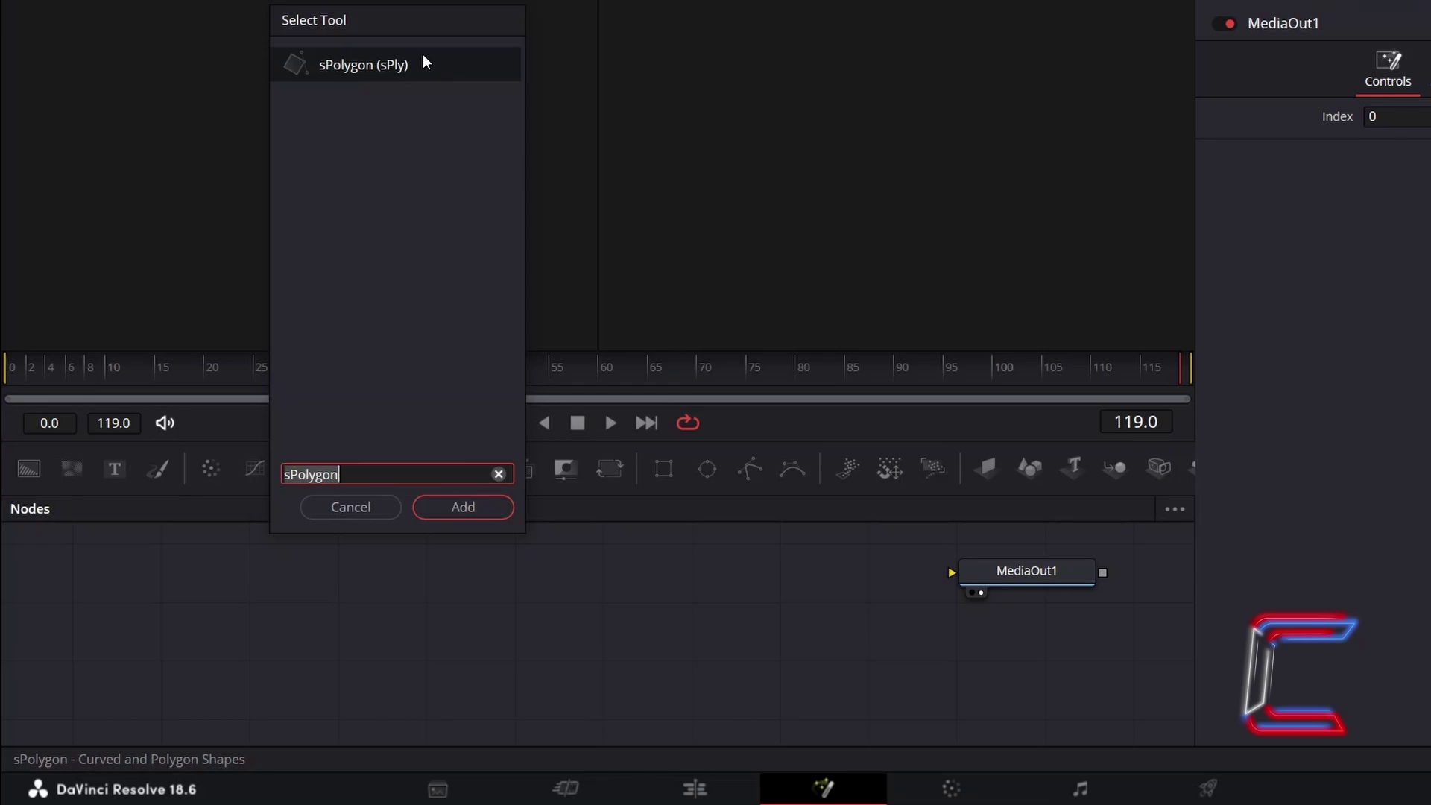
left_click(491, 514)
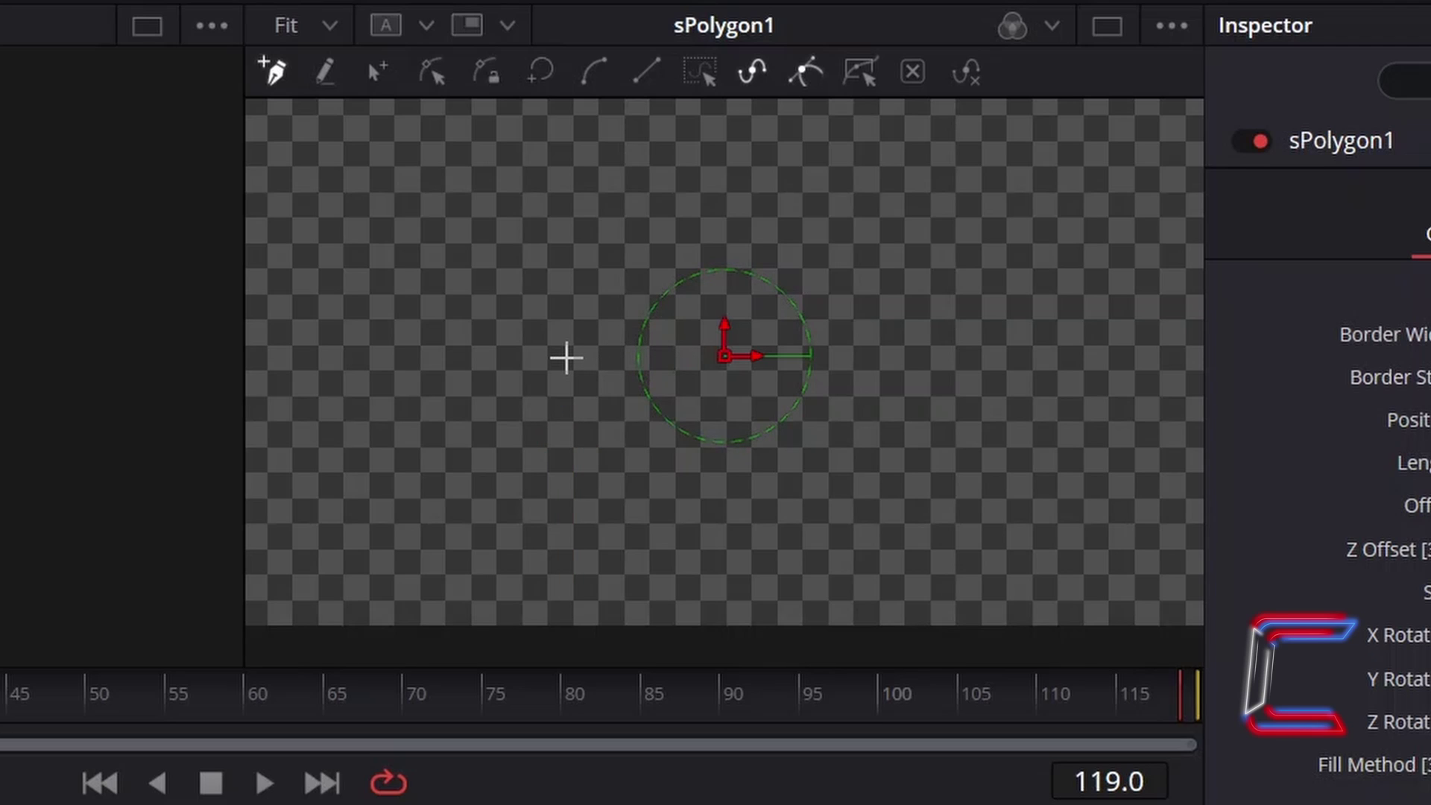
- Draw a closed four-corner rectangle around the canvas centre in sPolygon1 so it fills white
left_click(568, 358)
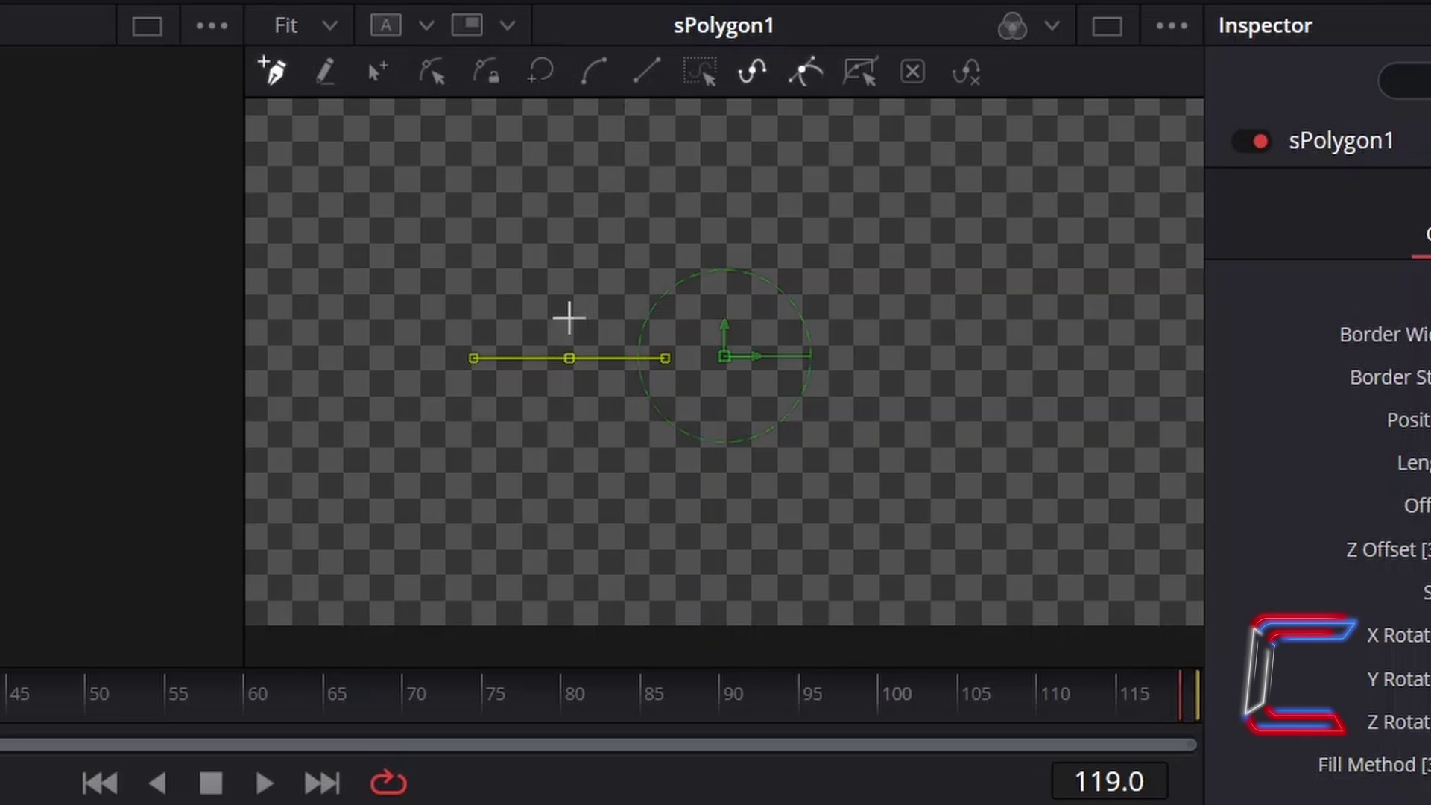
left_click(569, 318, "shift")
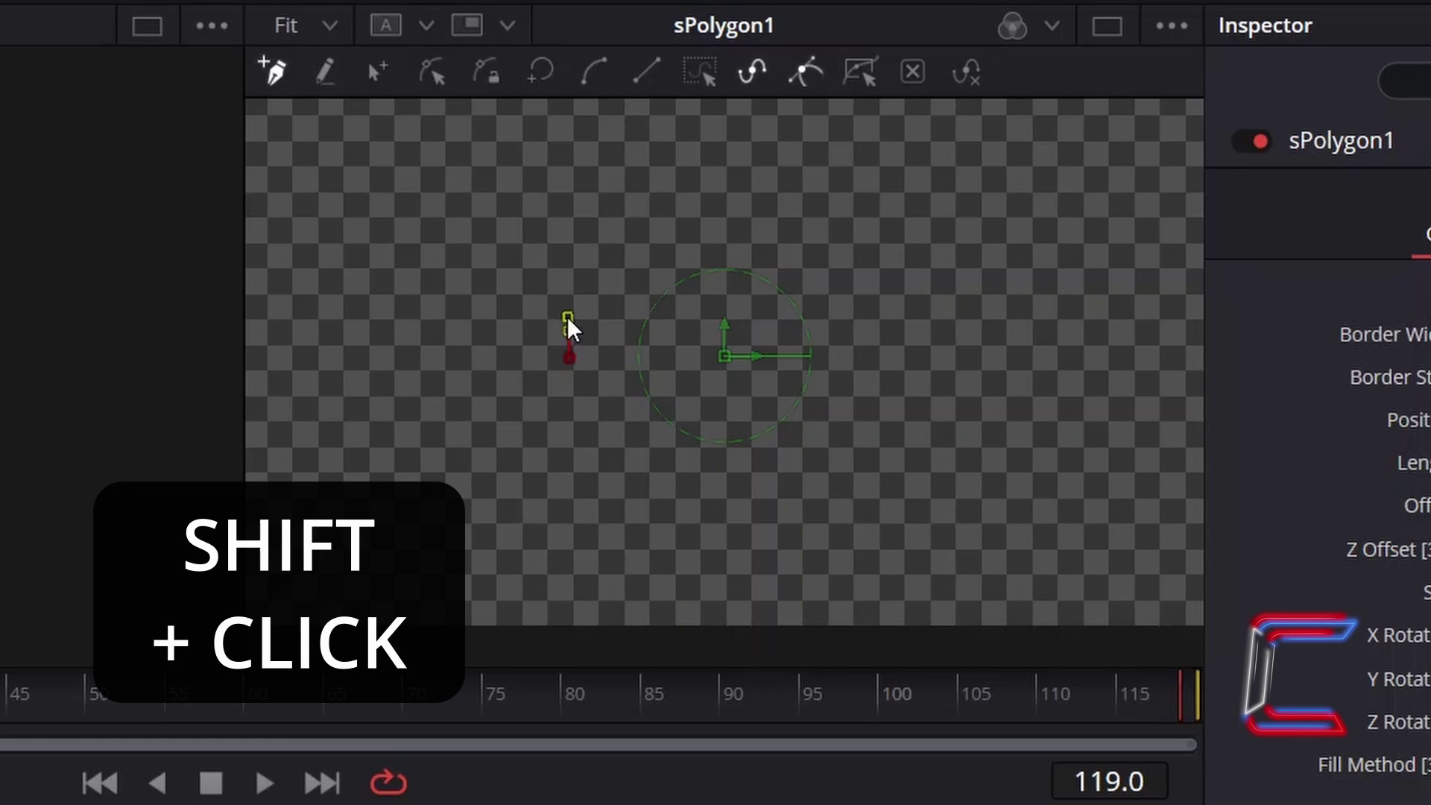
left_click(857, 317, "shift")
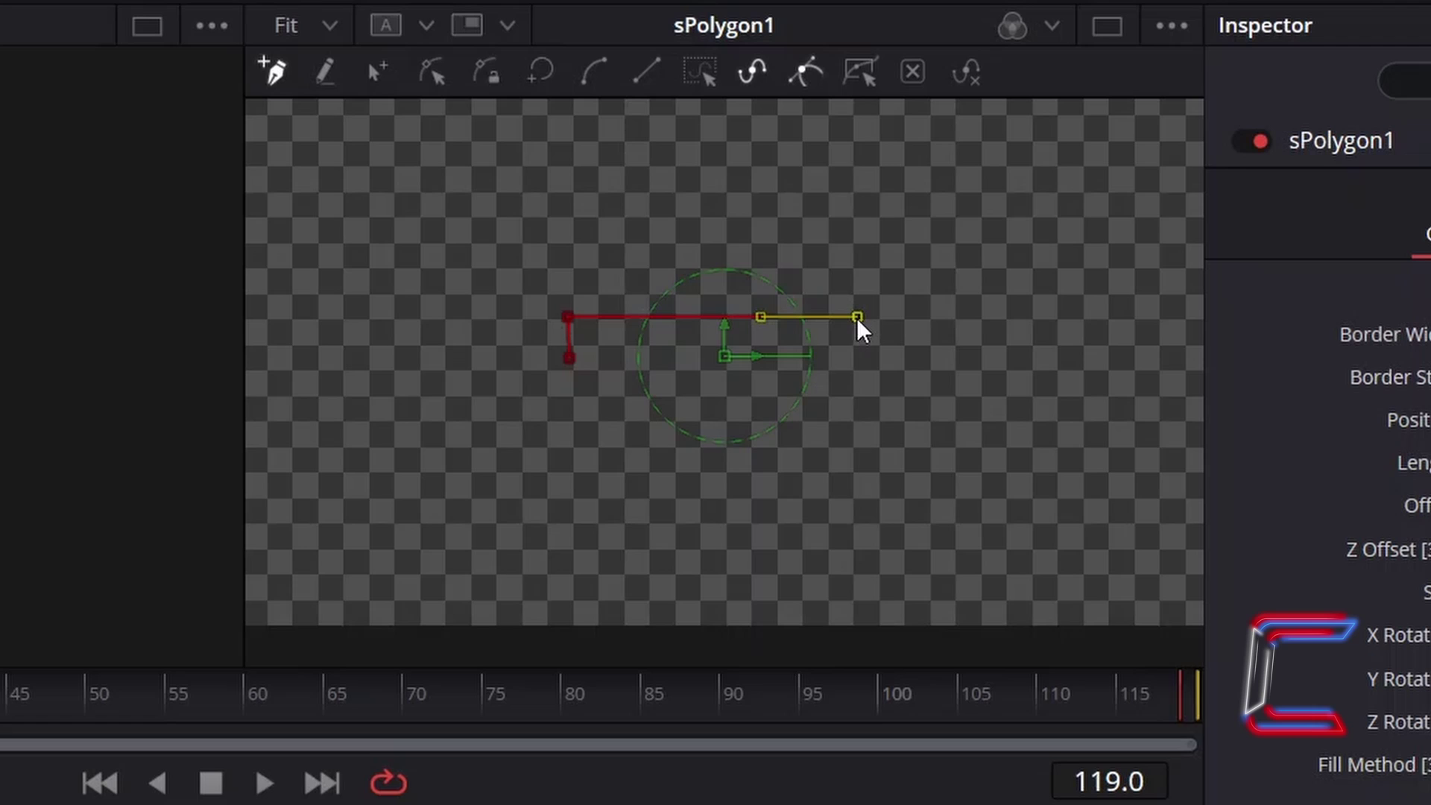
left_click(857, 401, "shift")
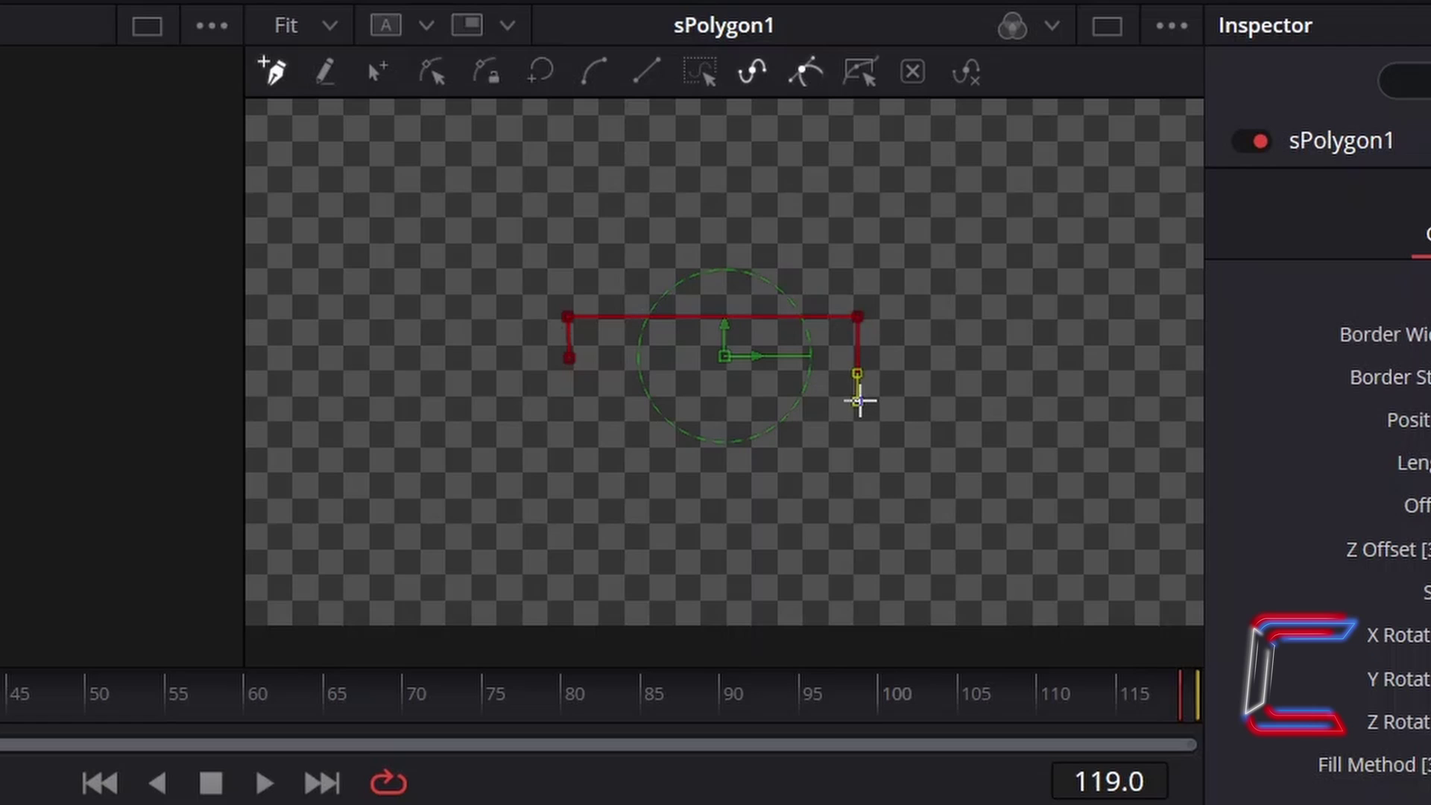
left_click(572, 400, "shift")
left_click(569, 358)
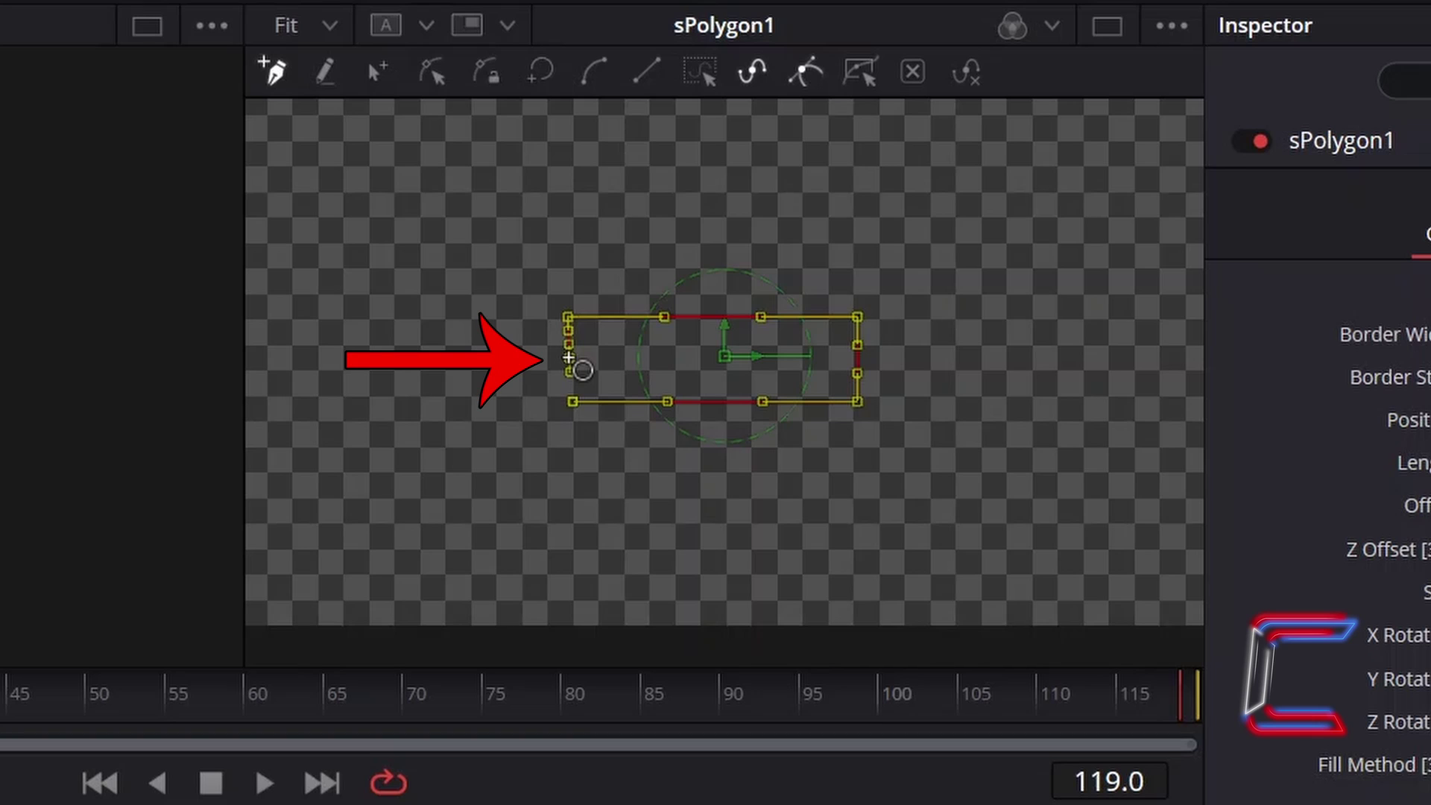
left_click(572, 401)
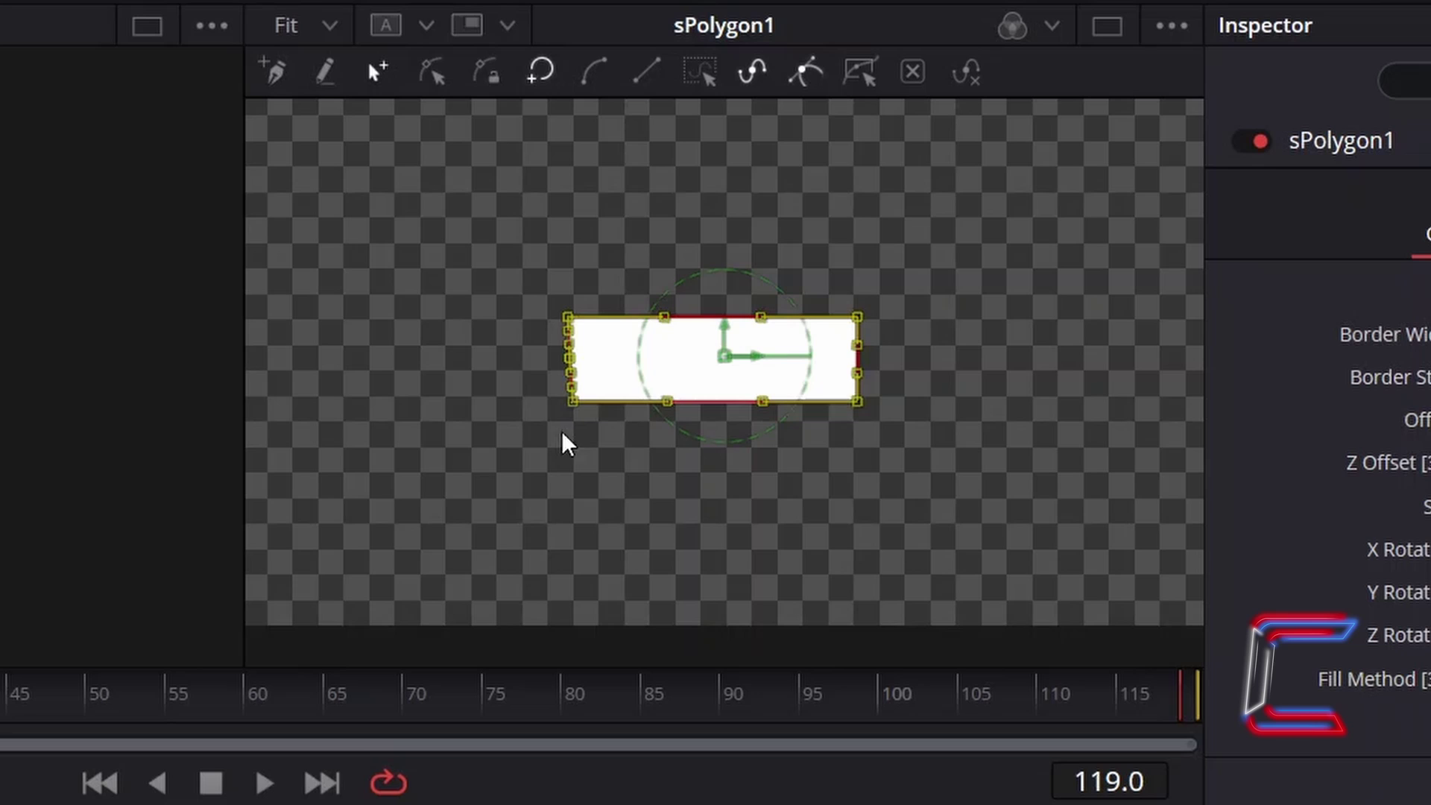
- Select all the rectangle's points and shift the shape slightly right and down
left_click(555, 476)
left_click_drag(501, 197, 1015, 505)
mouse_move(857, 392)
left_mouse_down()
mouse_move(922, 406)
mouse_move(866, 392)
left_mouse_up()
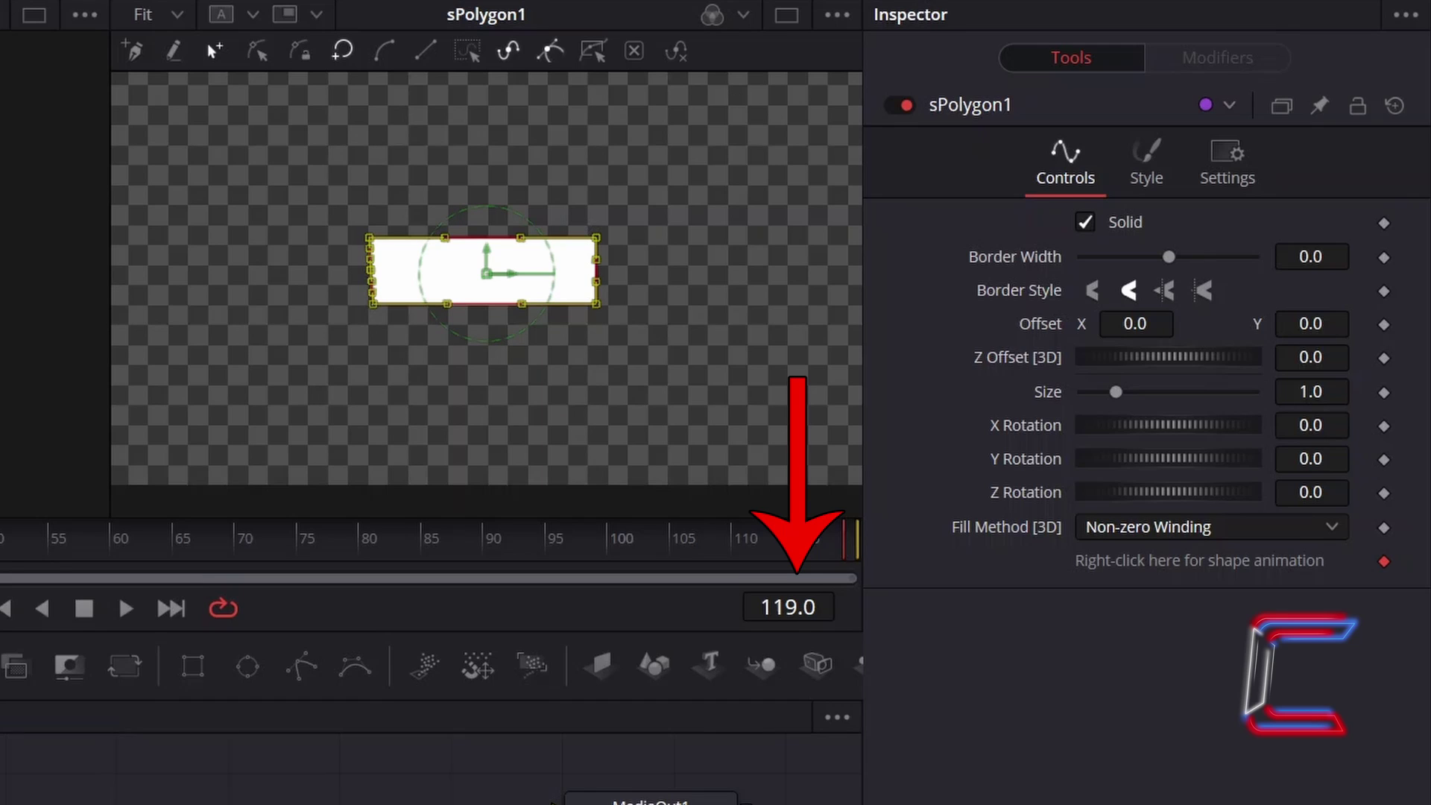
- At frame 0, add keyframes to sPolygon1's X, Y and Z Rotation
left_click(785, 607)
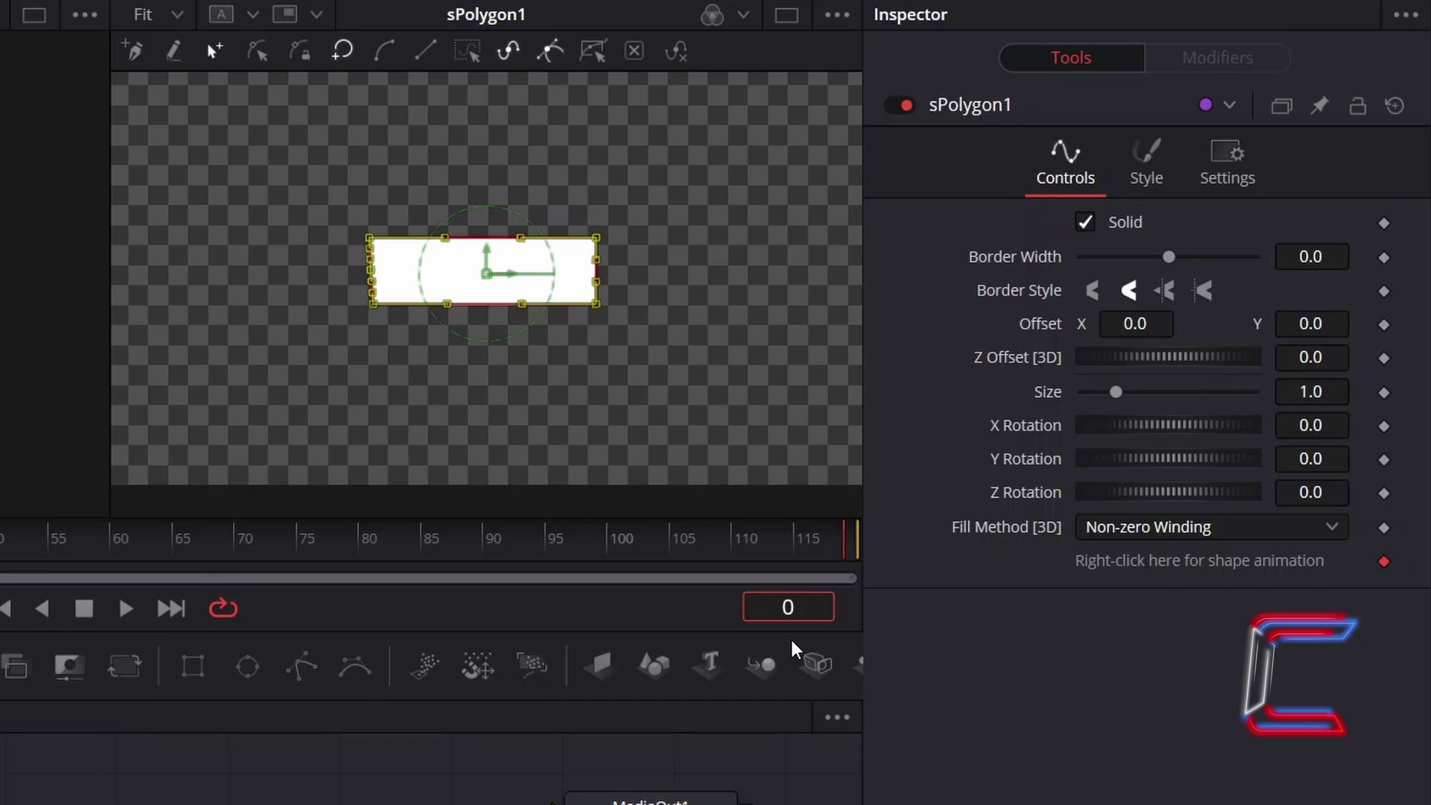
key("Return")
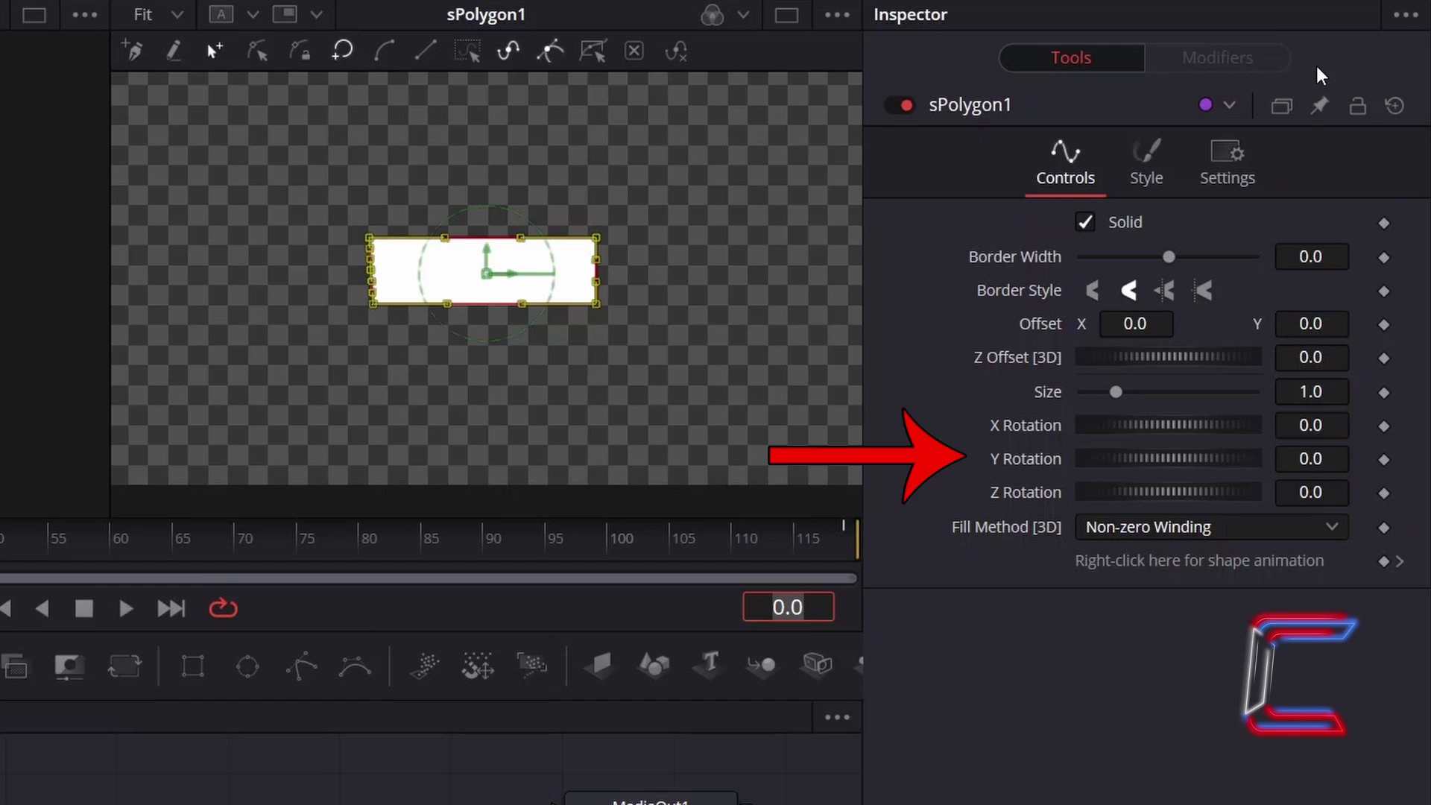
left_click(1383, 426)
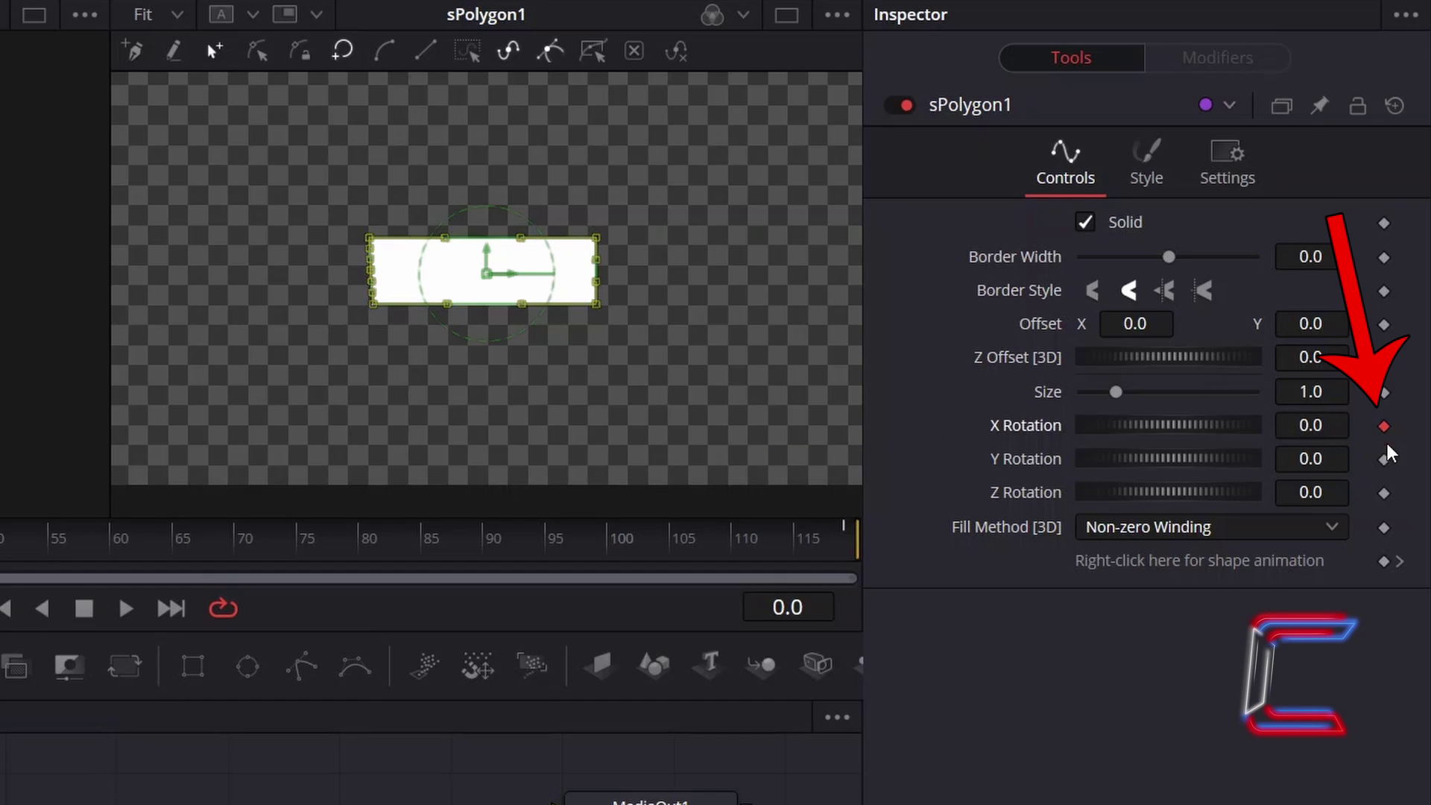
left_click(1384, 459)
left_click(1384, 493)
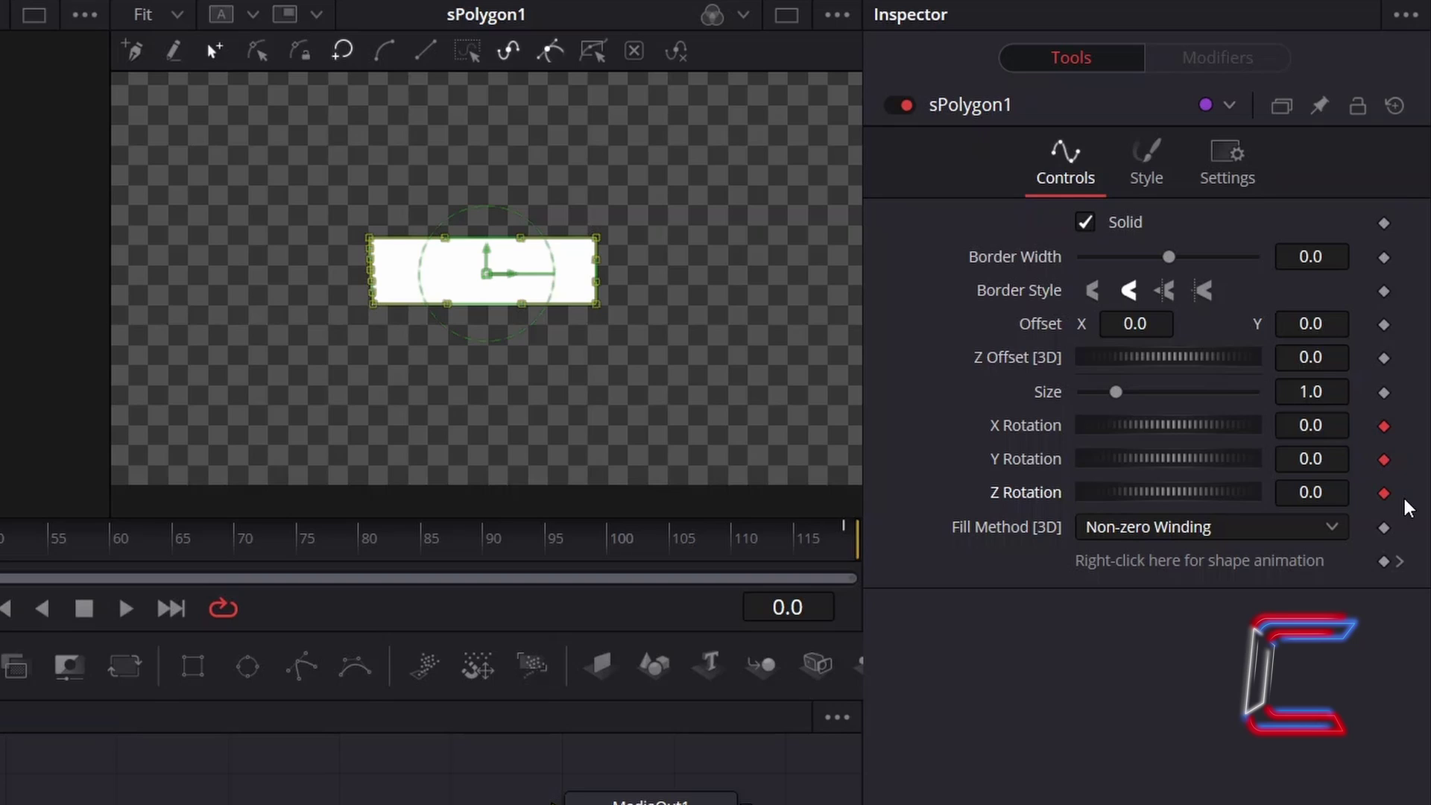
- At frame 23, keyframe X Rotation to 360
left_click(787, 607)
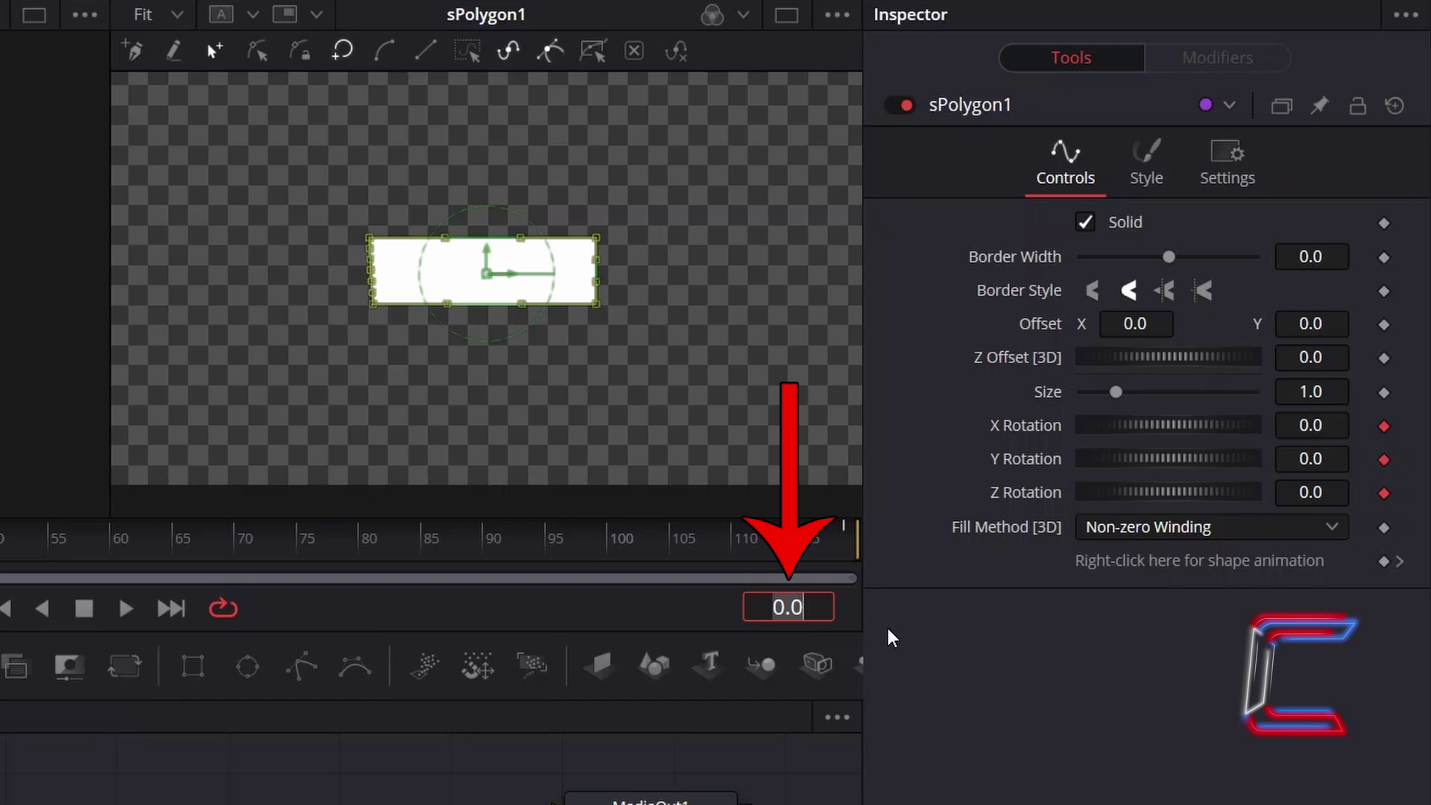
type("23")
key("Return")
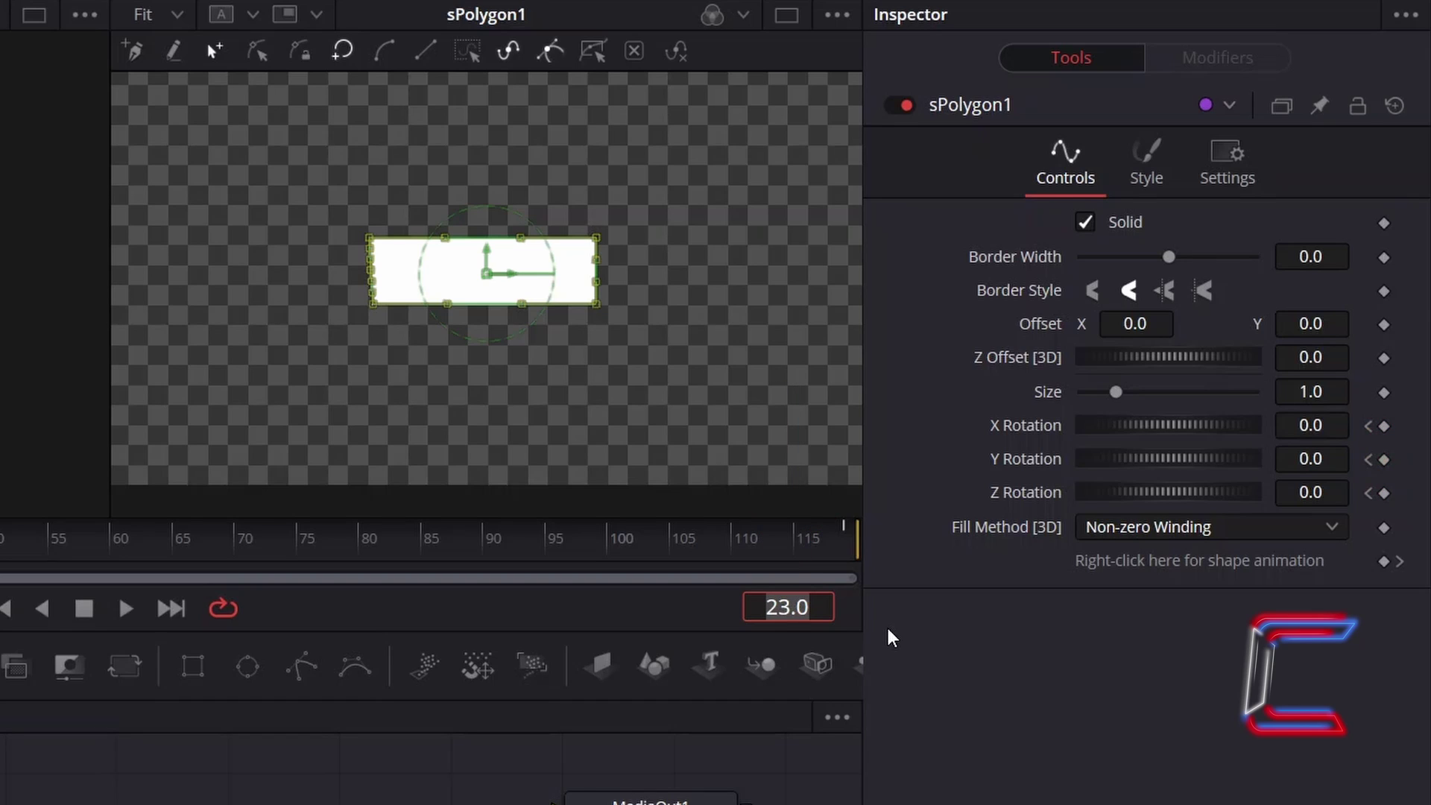
left_click(1333, 425)
type("360")
key("Tab")
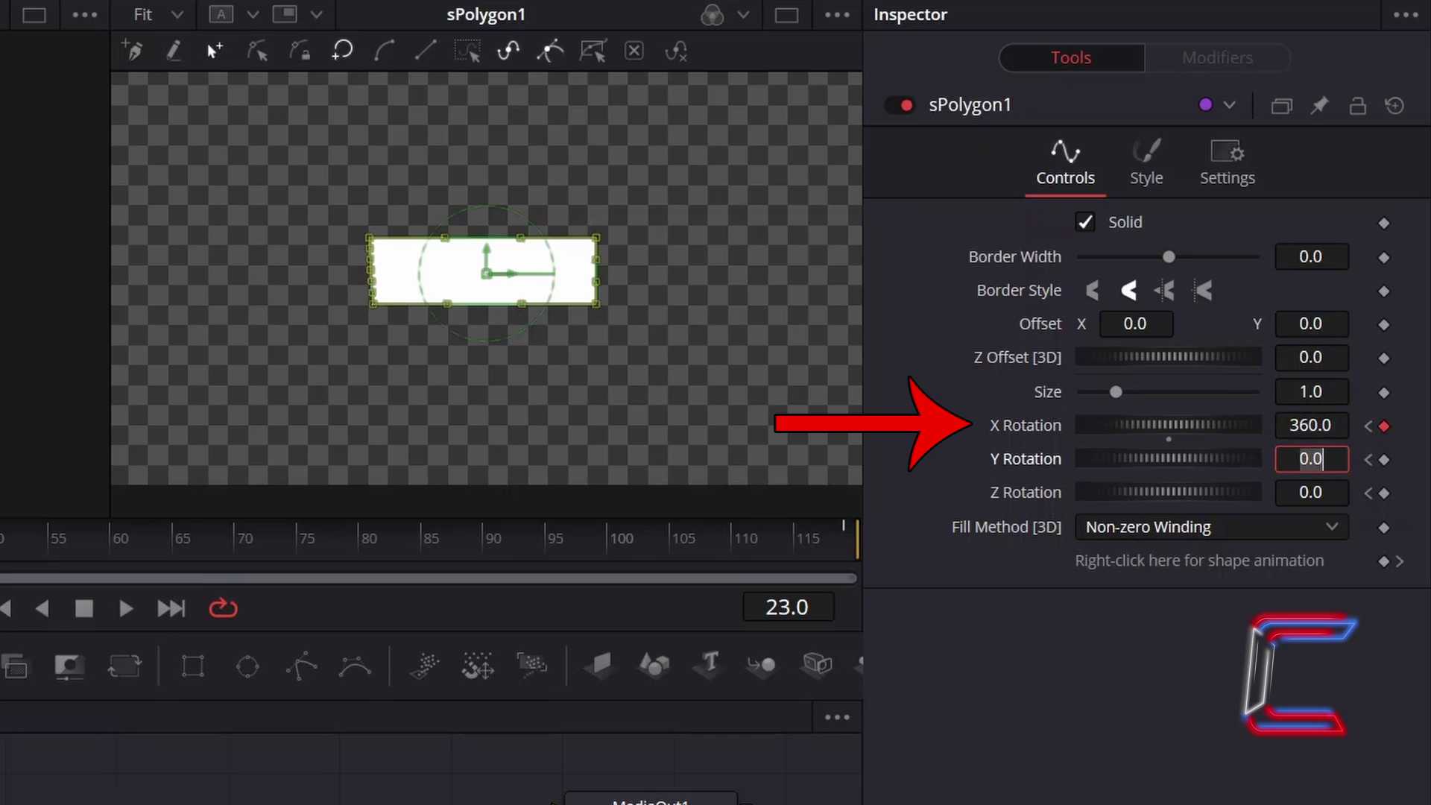
left_click_drag(1237, 424, 1191, 424)
left_click(1311, 425)
type("360")
key("Tab")
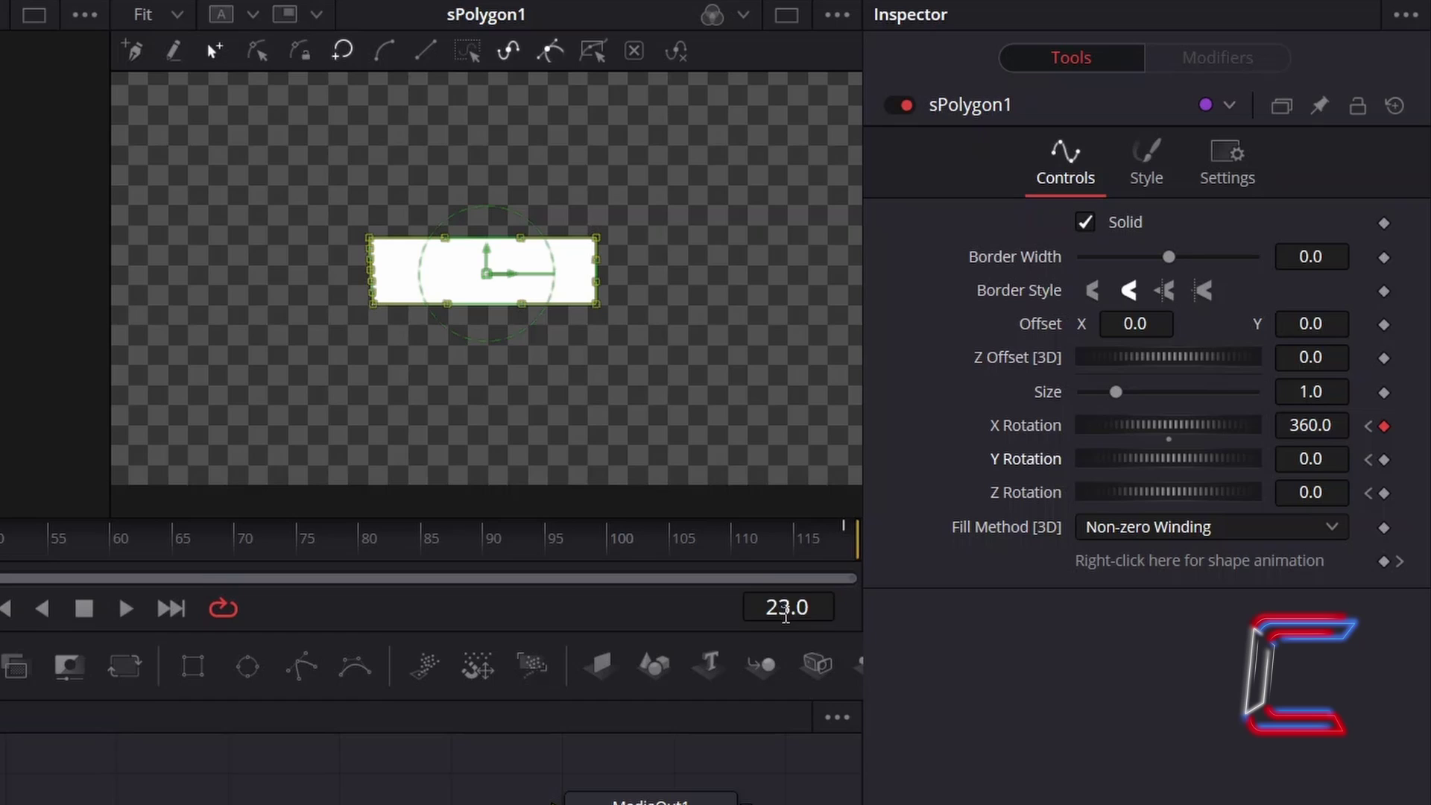
- At frame 35, keyframe Y Rotation to 360
left_click(785, 611)
type("35")
key("Return")
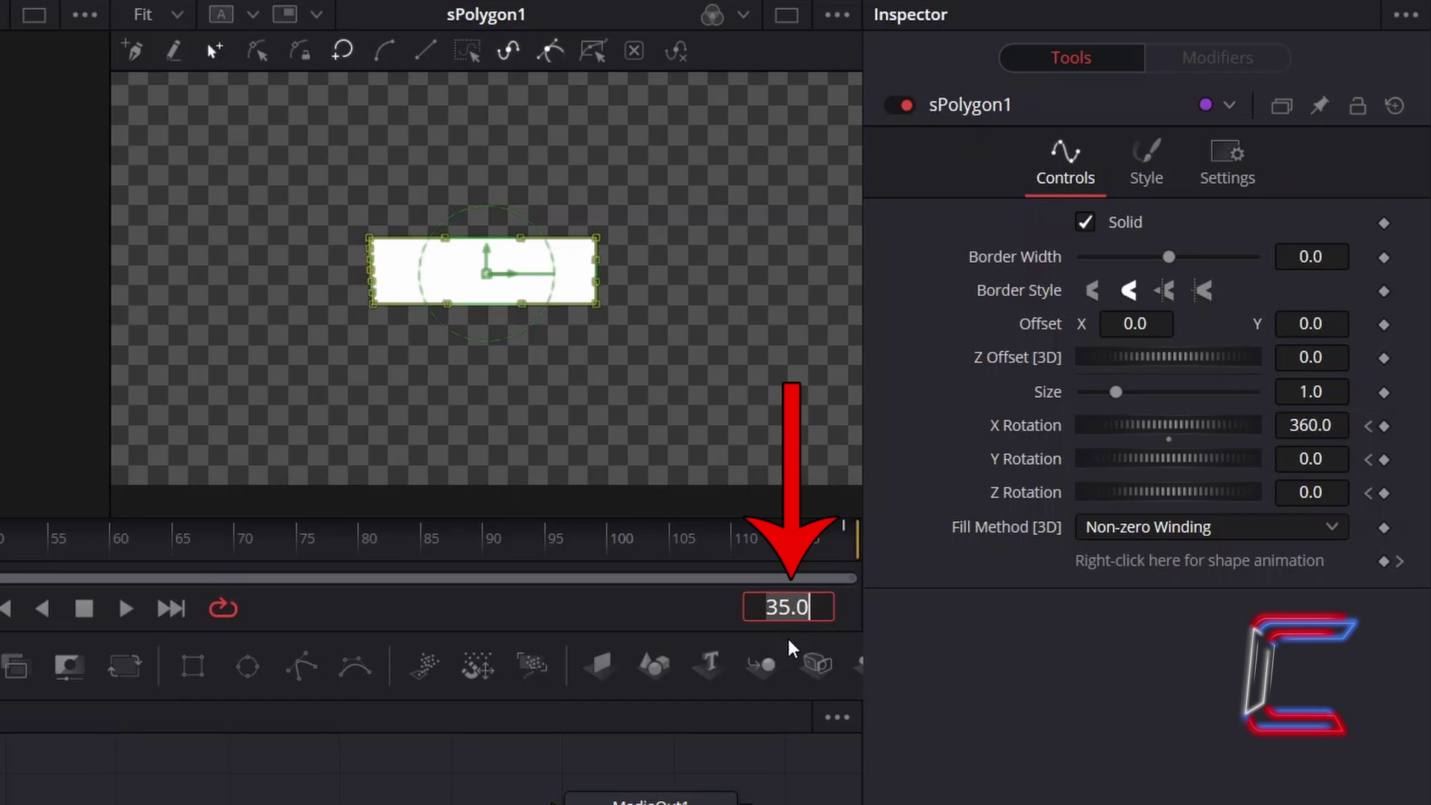
left_click(1311, 458)
type("360")
key("Tab")
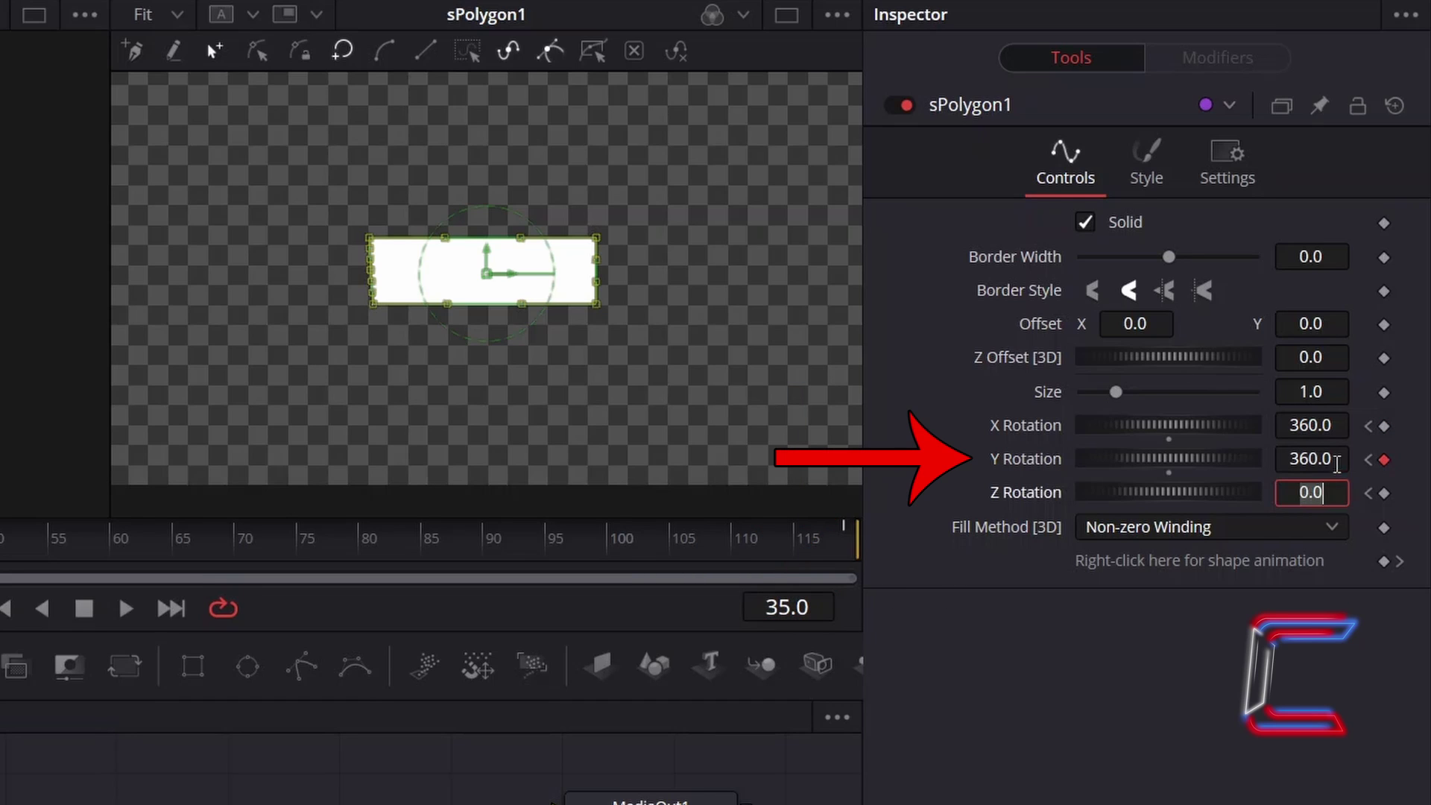
mouse_move(1200, 456)
left_mouse_down()
mouse_move(1252, 472)
mouse_move(1211, 481)
left_mouse_up()
key("ctrl+z")
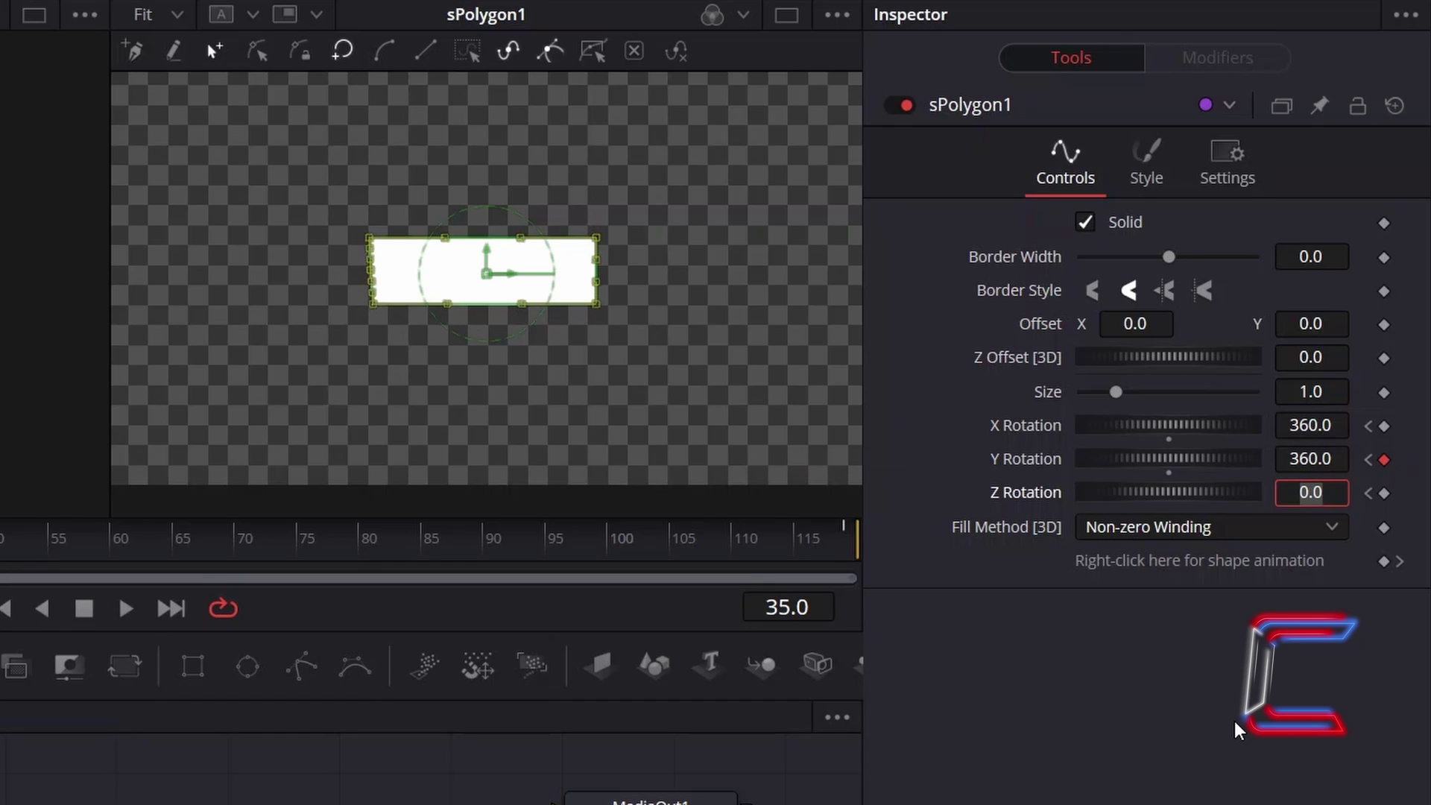
- At frame 47, keyframe Z Rotation to 360
left_click(784, 607)
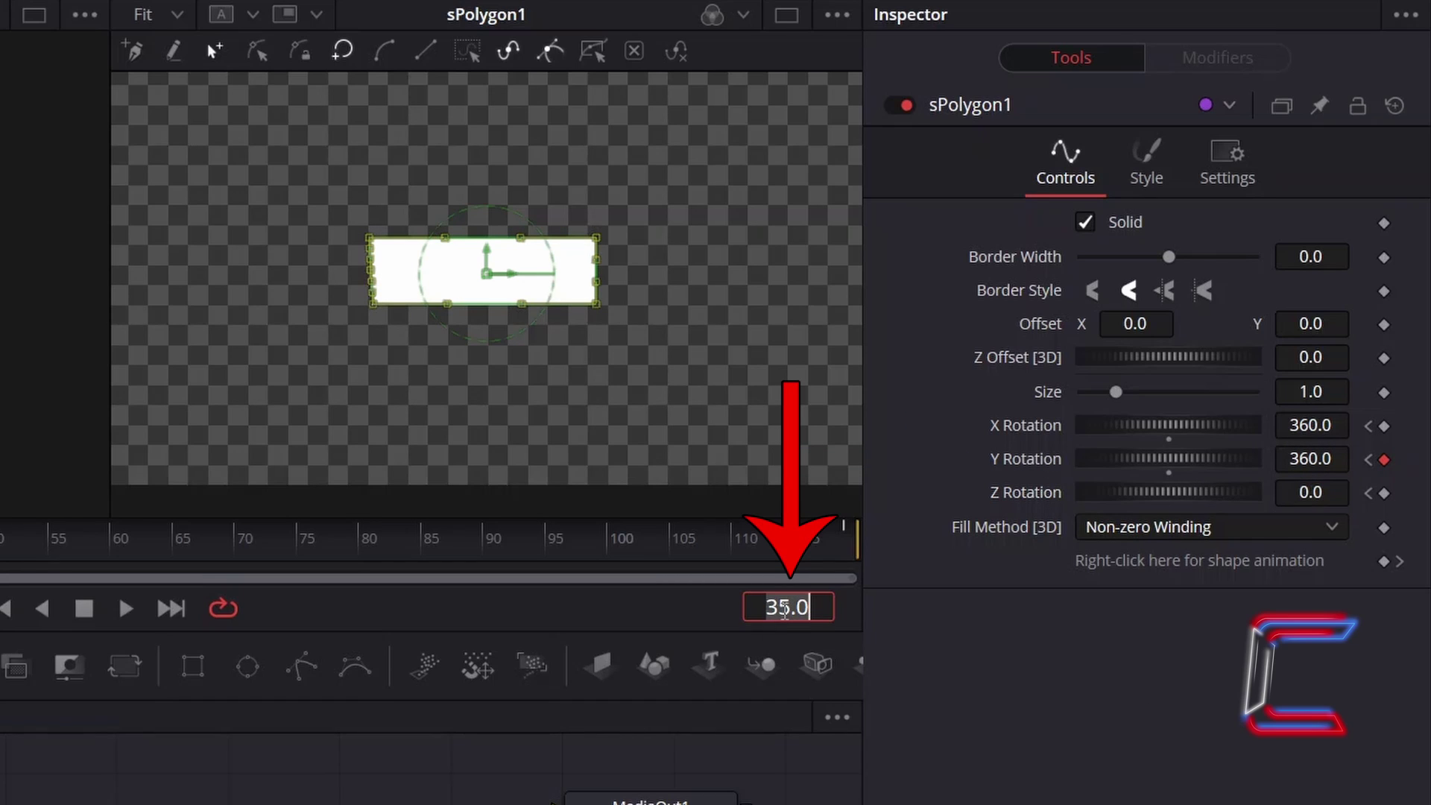
type("47")
key("Return")
left_click(1312, 492)
type("360")
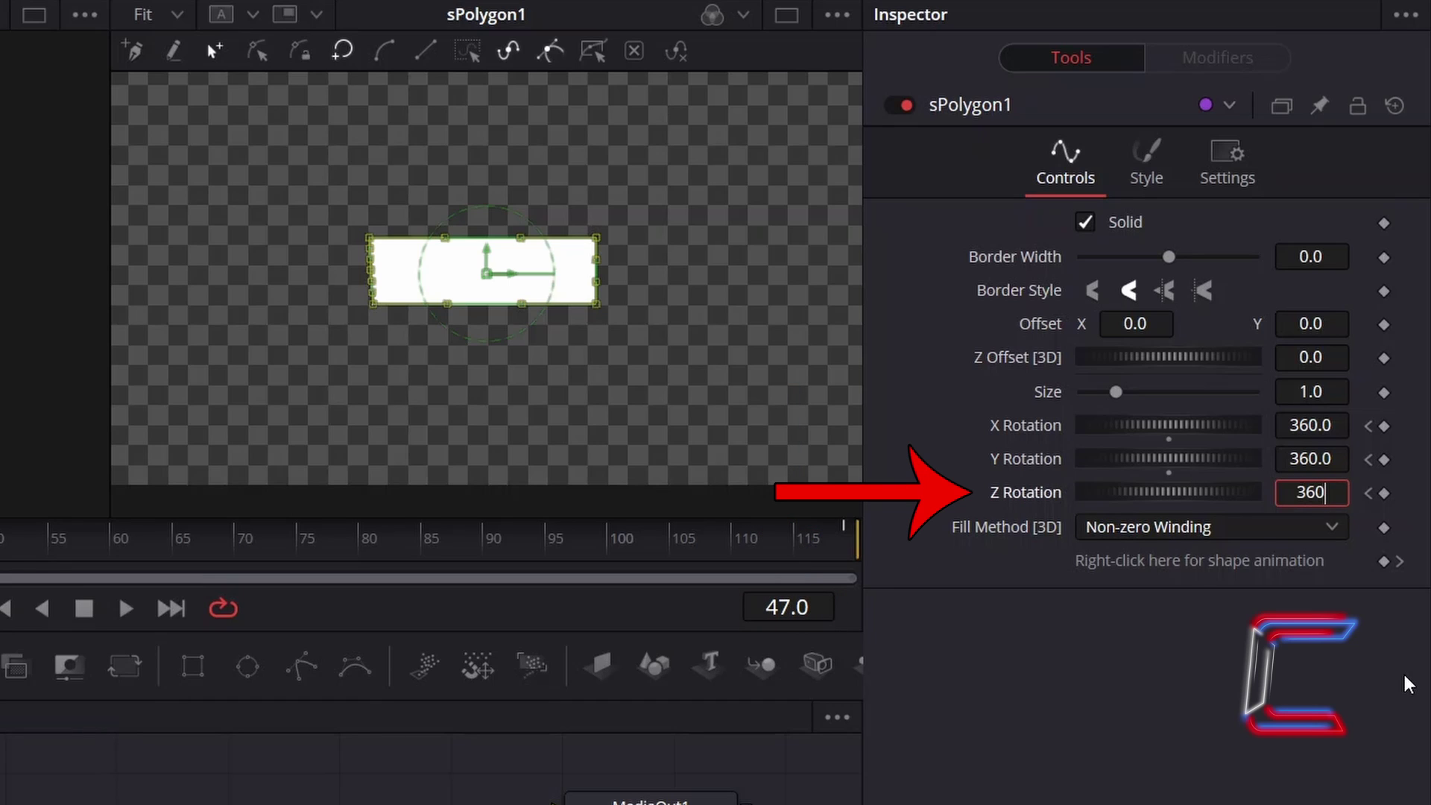
key("Tab")
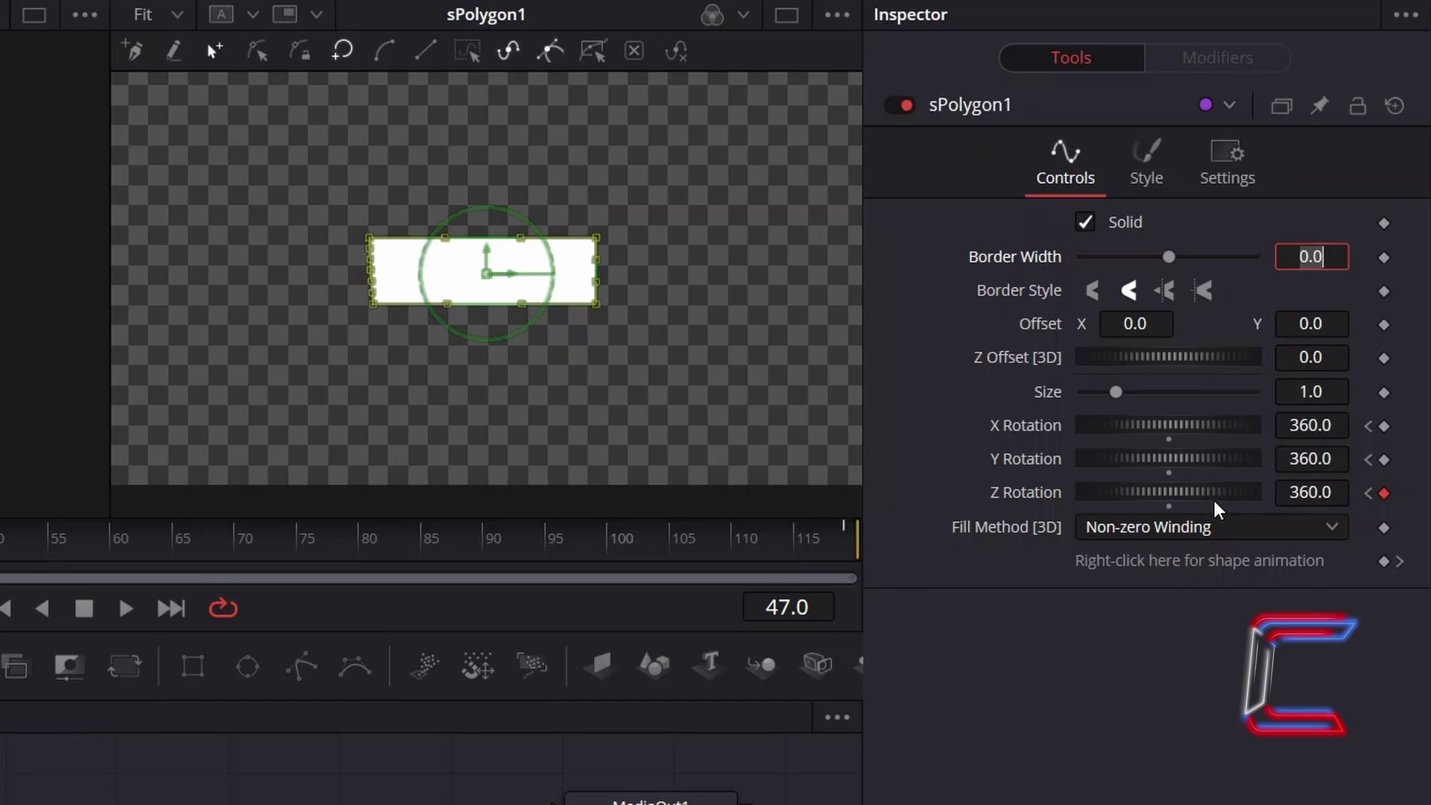
left_click_drag(1169, 501, 1214, 507)
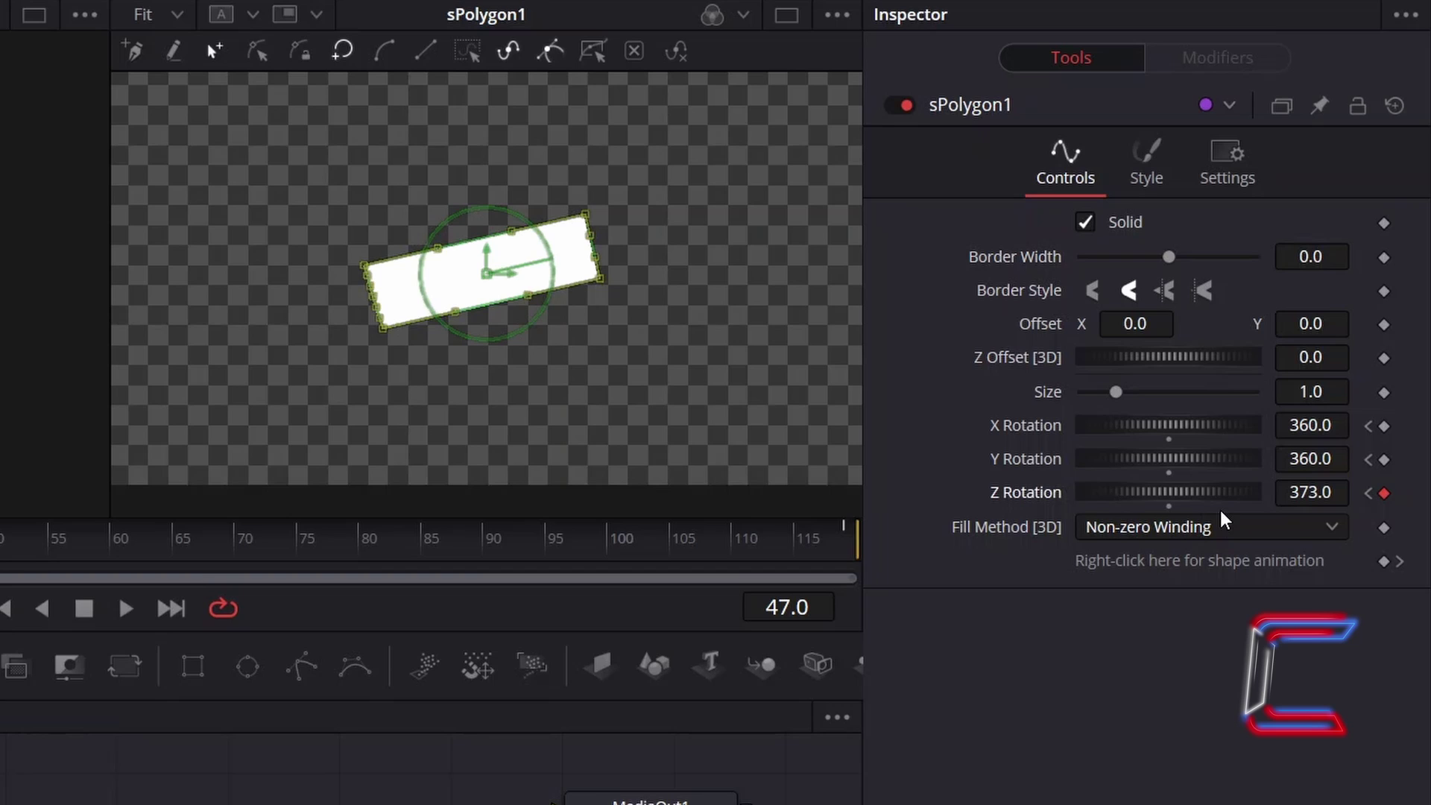
key("ctrl+z")
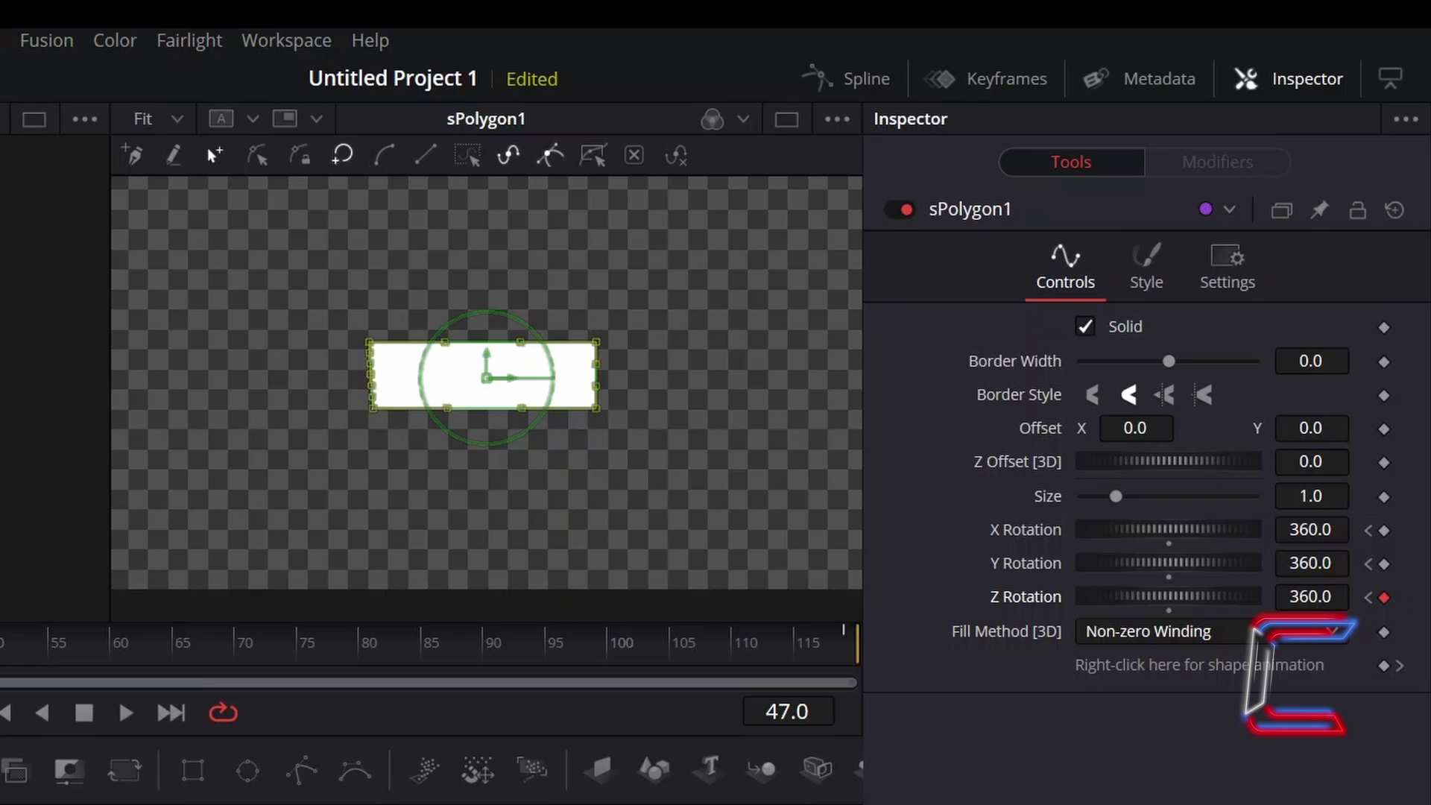
- Set sPolygon1's rotation keyframes to loop in the Spline editor and play it back
left_click(873, 88)
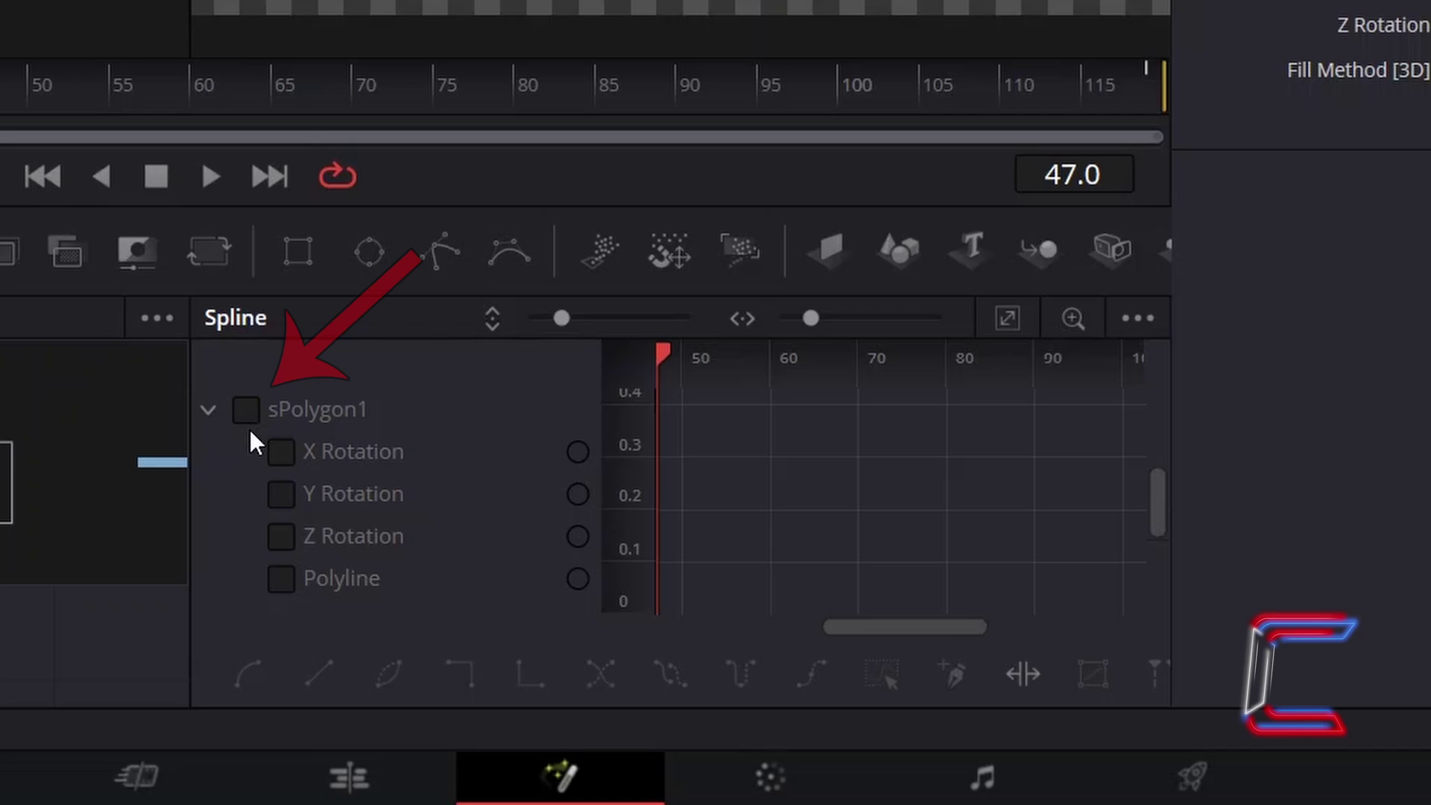
left_click(252, 427)
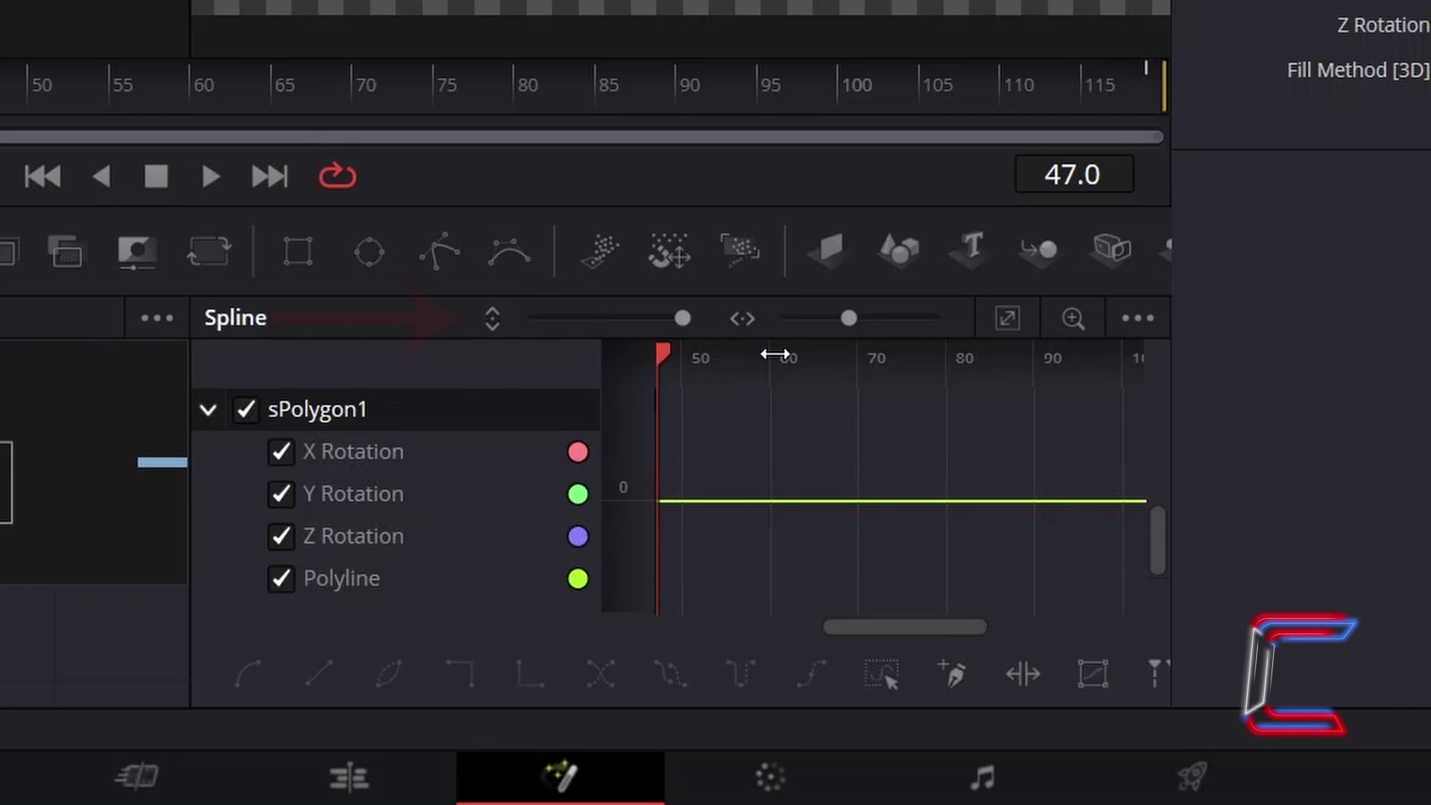
left_click_drag(684, 318, 470, 293)
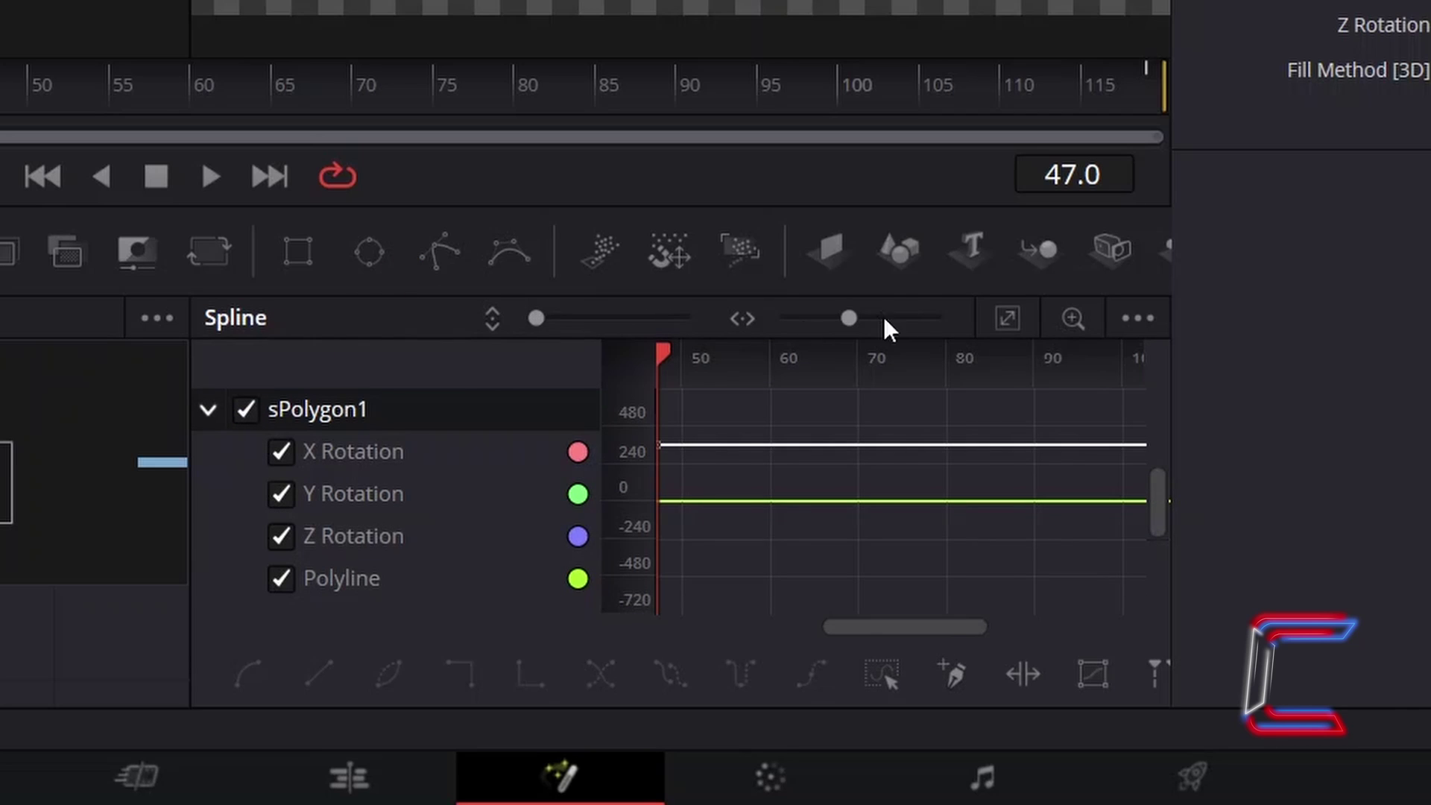
left_click_drag(848, 319, 787, 318)
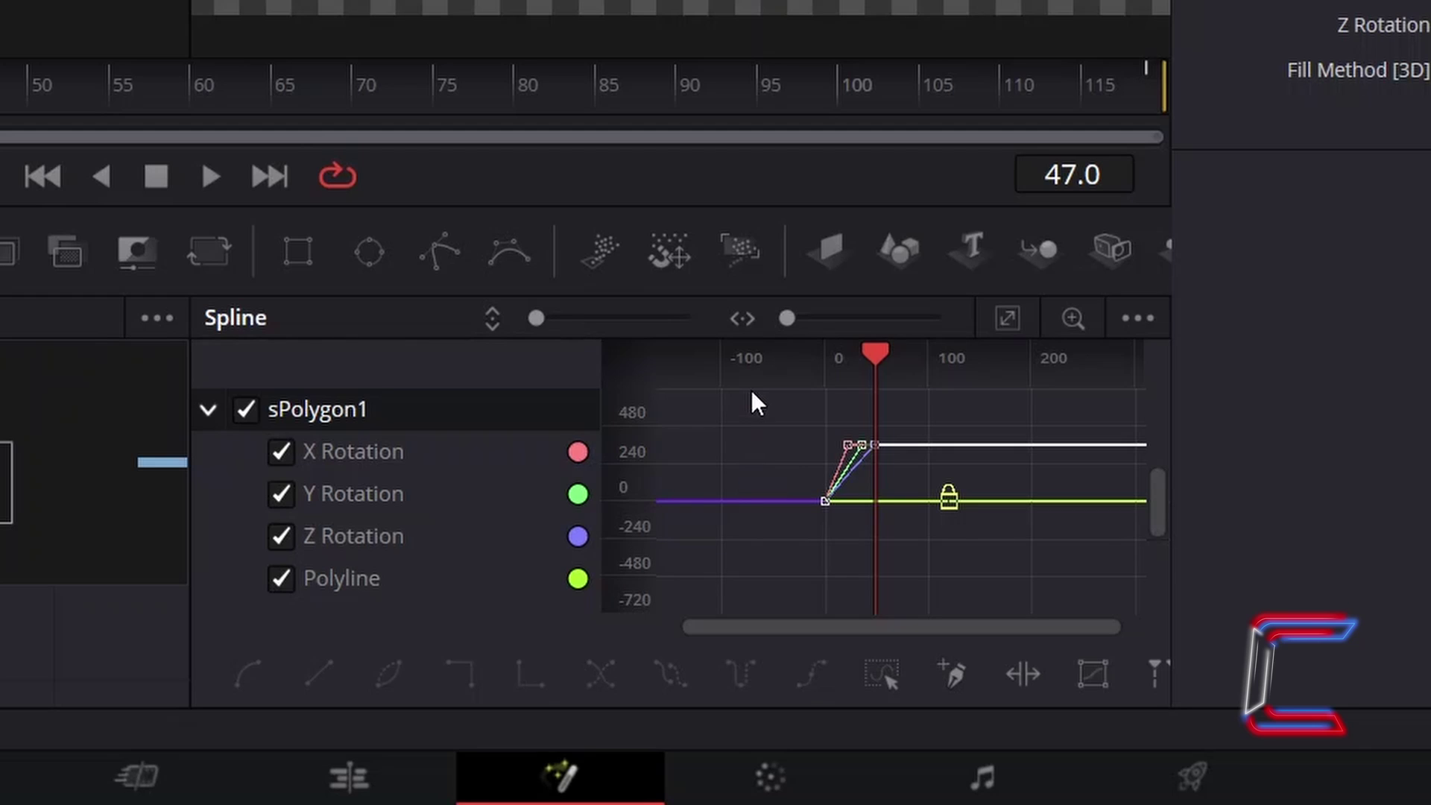
left_click_drag(751, 391, 909, 559)
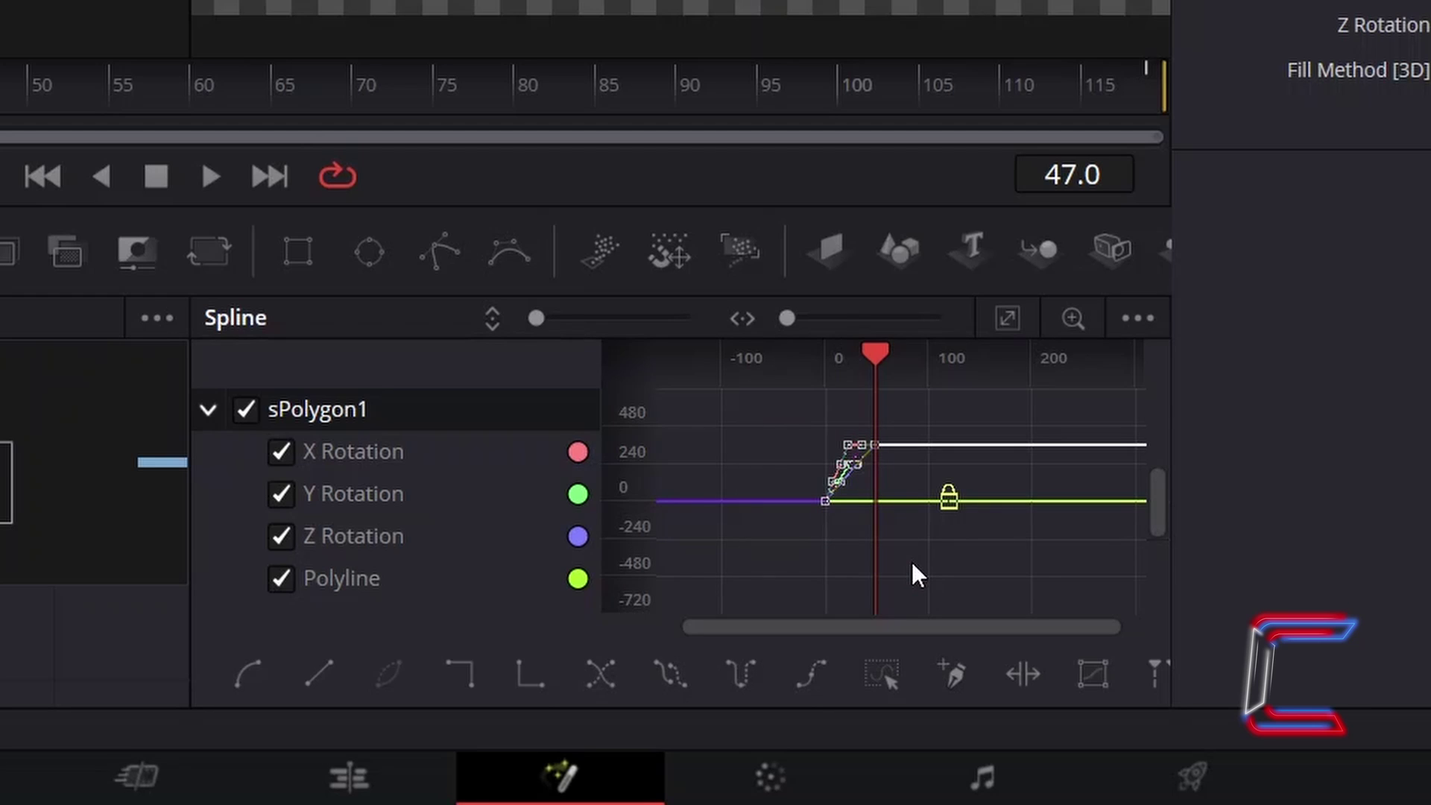
left_click(669, 678)
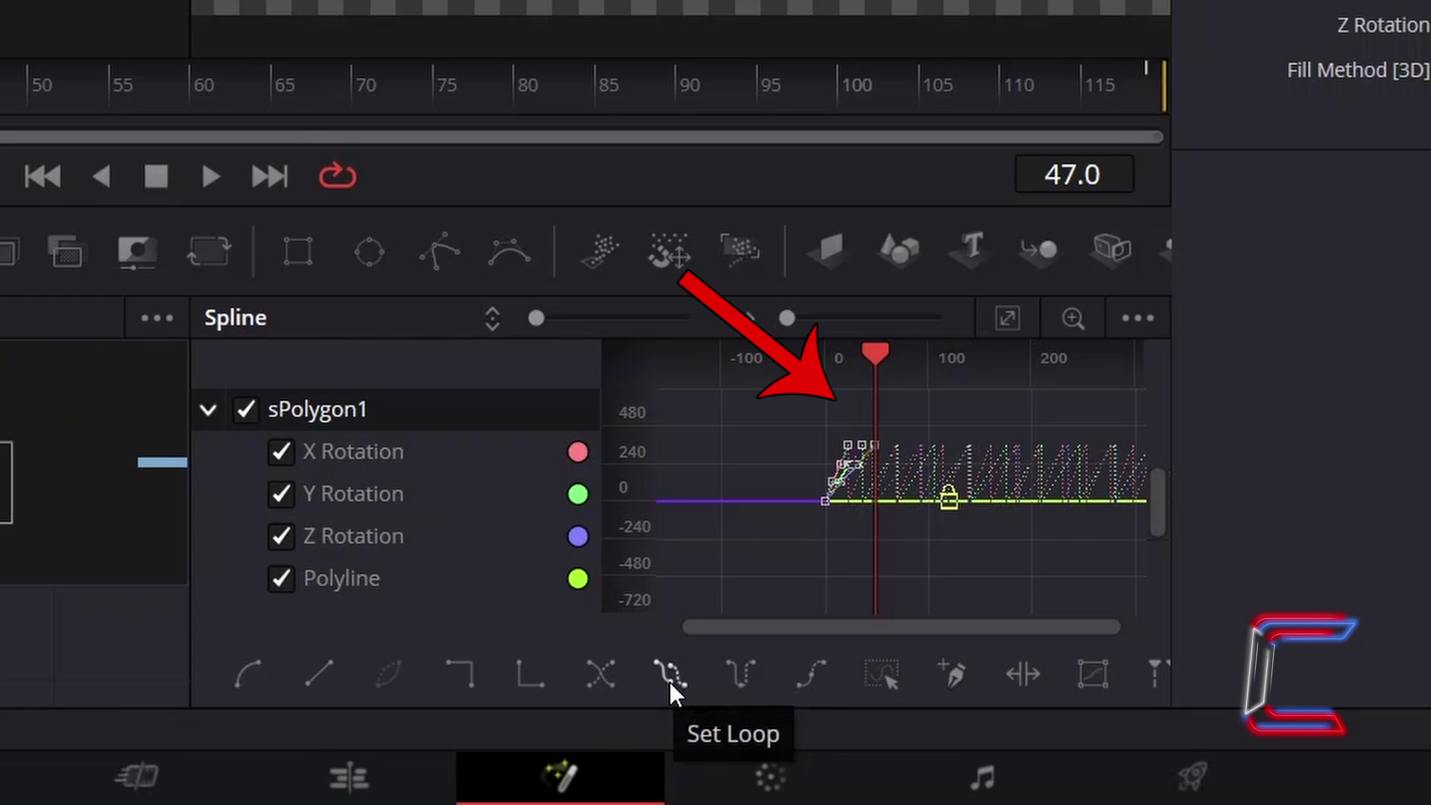
left_click(210, 176)
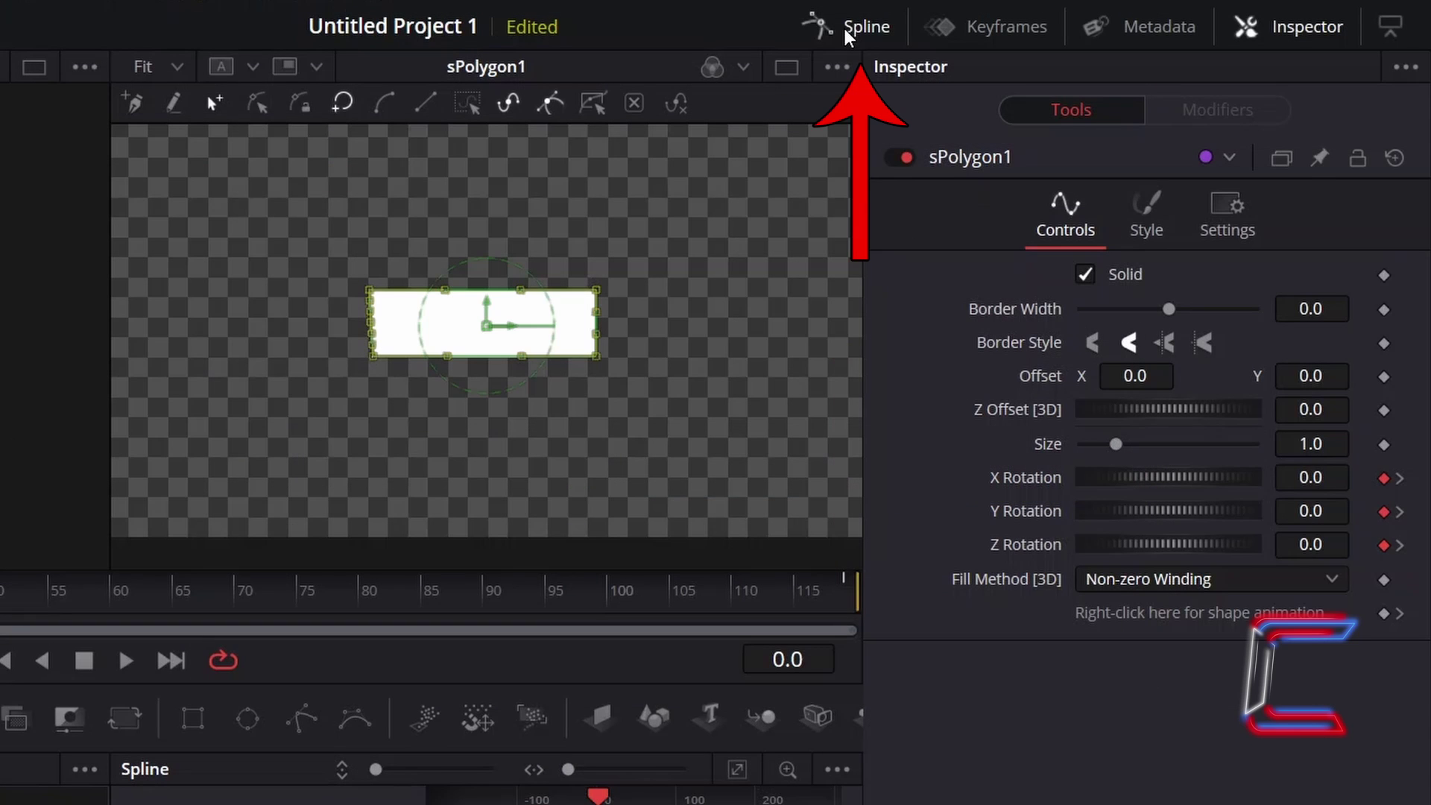
- Add an sRender node connected after sPolygon1
left_click(850, 28)
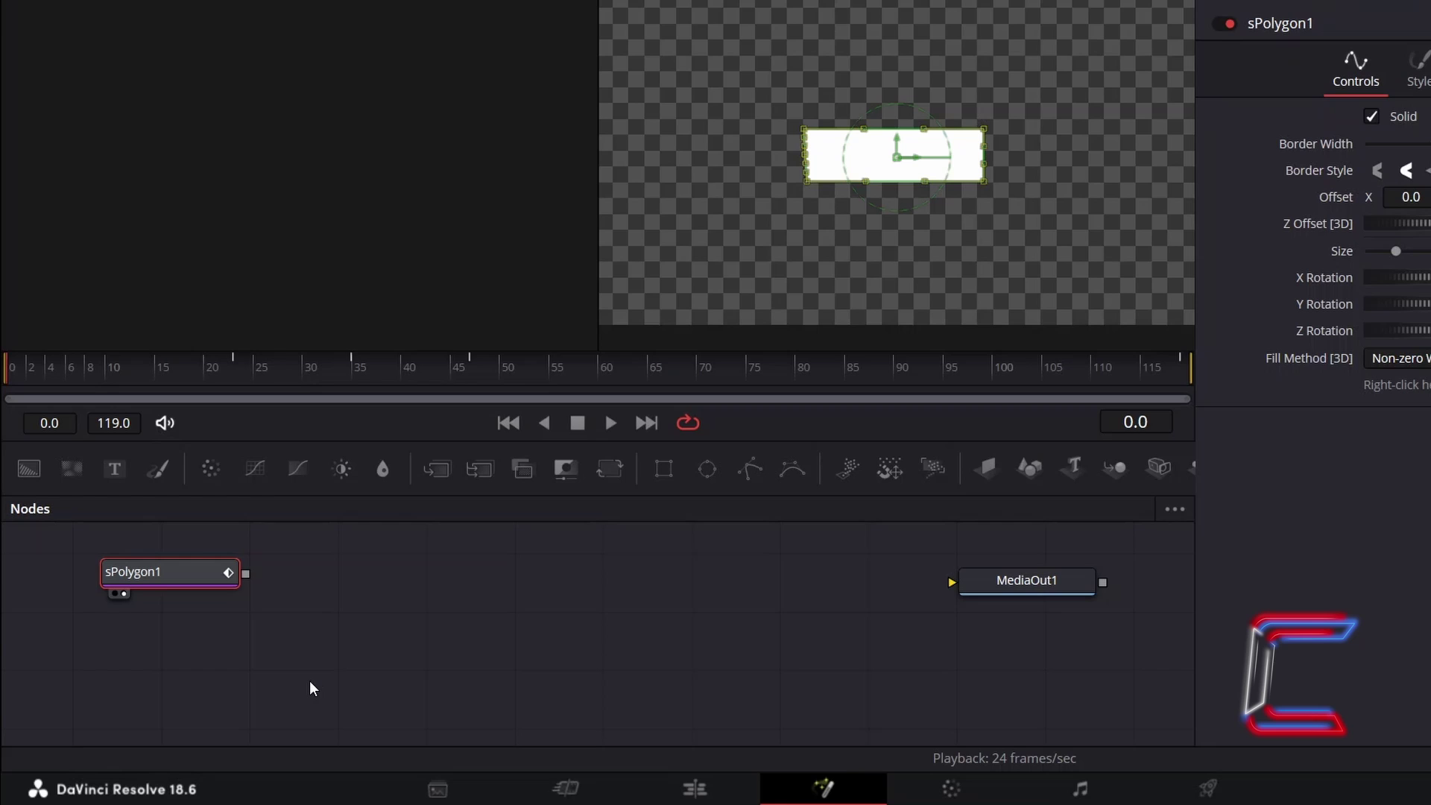
key("shift+space")
type("sRender")
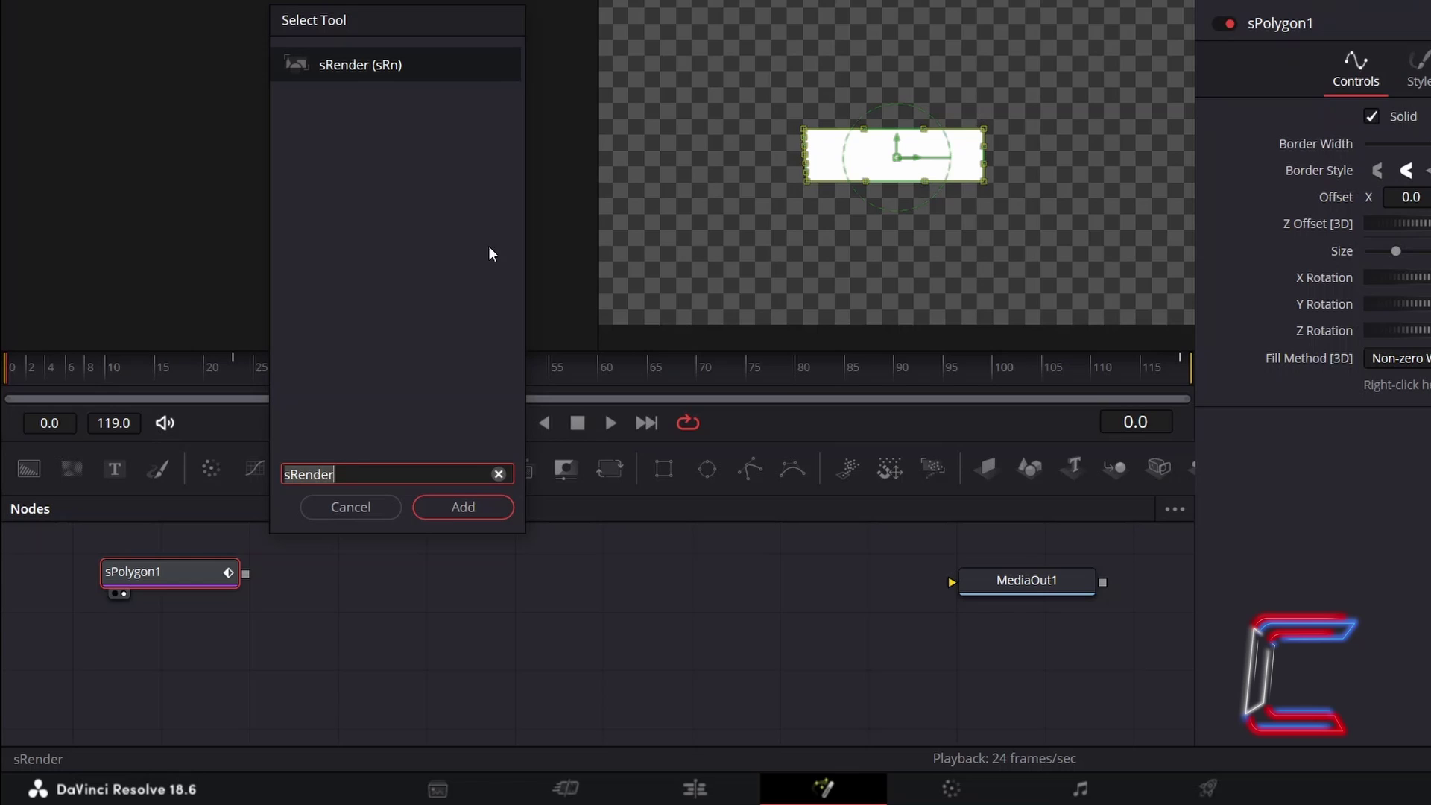
left_click(464, 497)
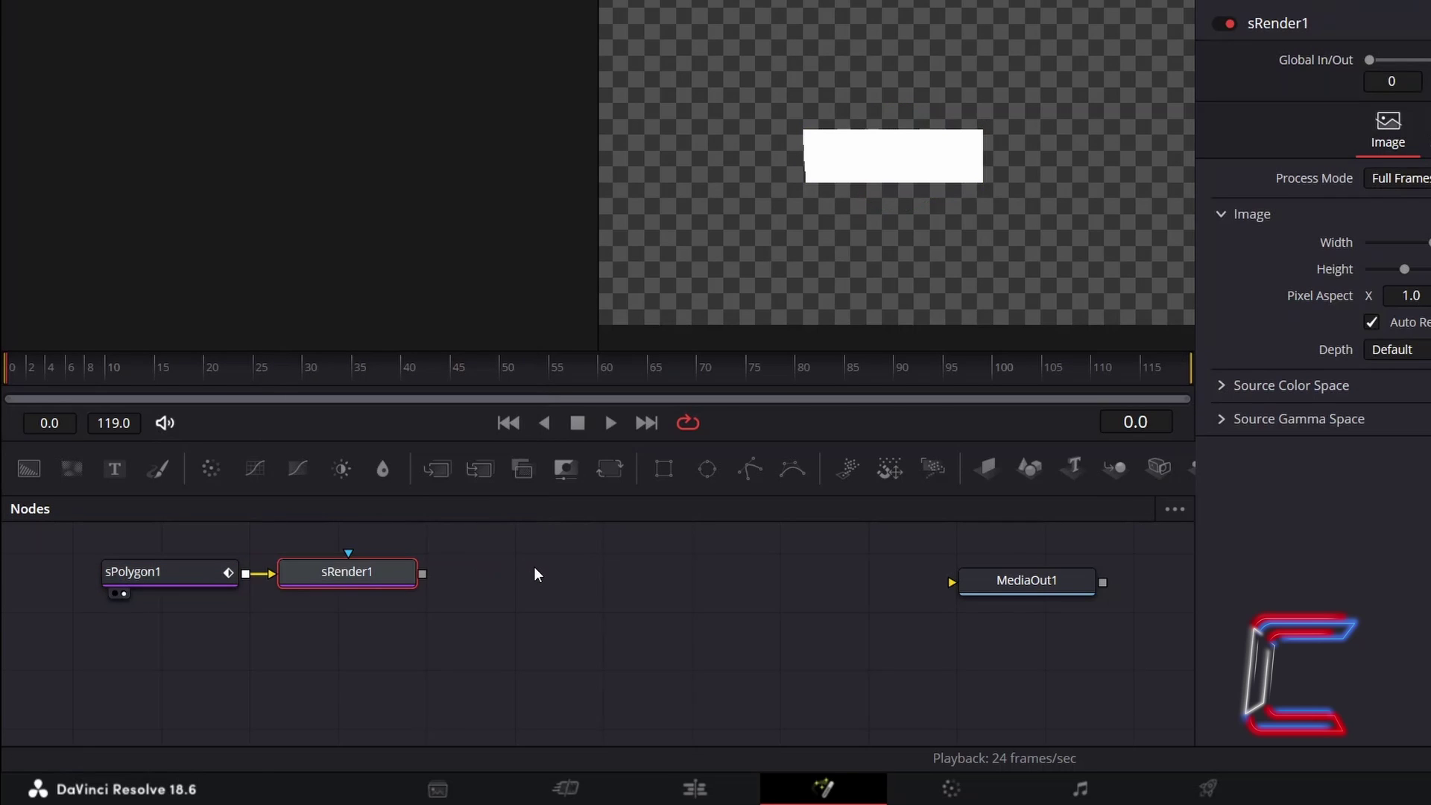
- Add pEmitter1 with Number 2, Number Variance 0.01, Lifespan 150 and Randomly distributed timing
left_click(857, 467)
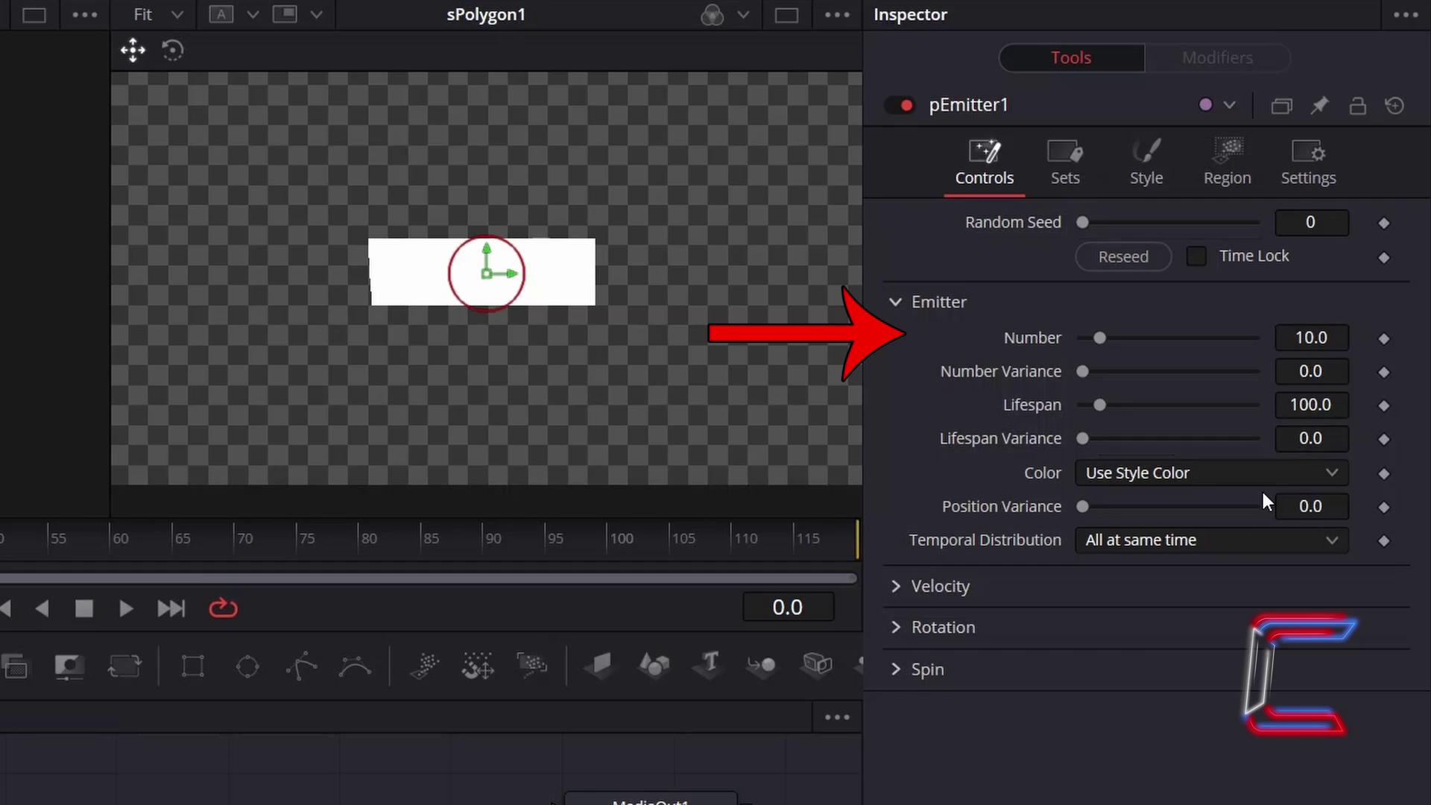
left_click(1321, 328)
double_click(1321, 328)
type("2")
key("Tab")
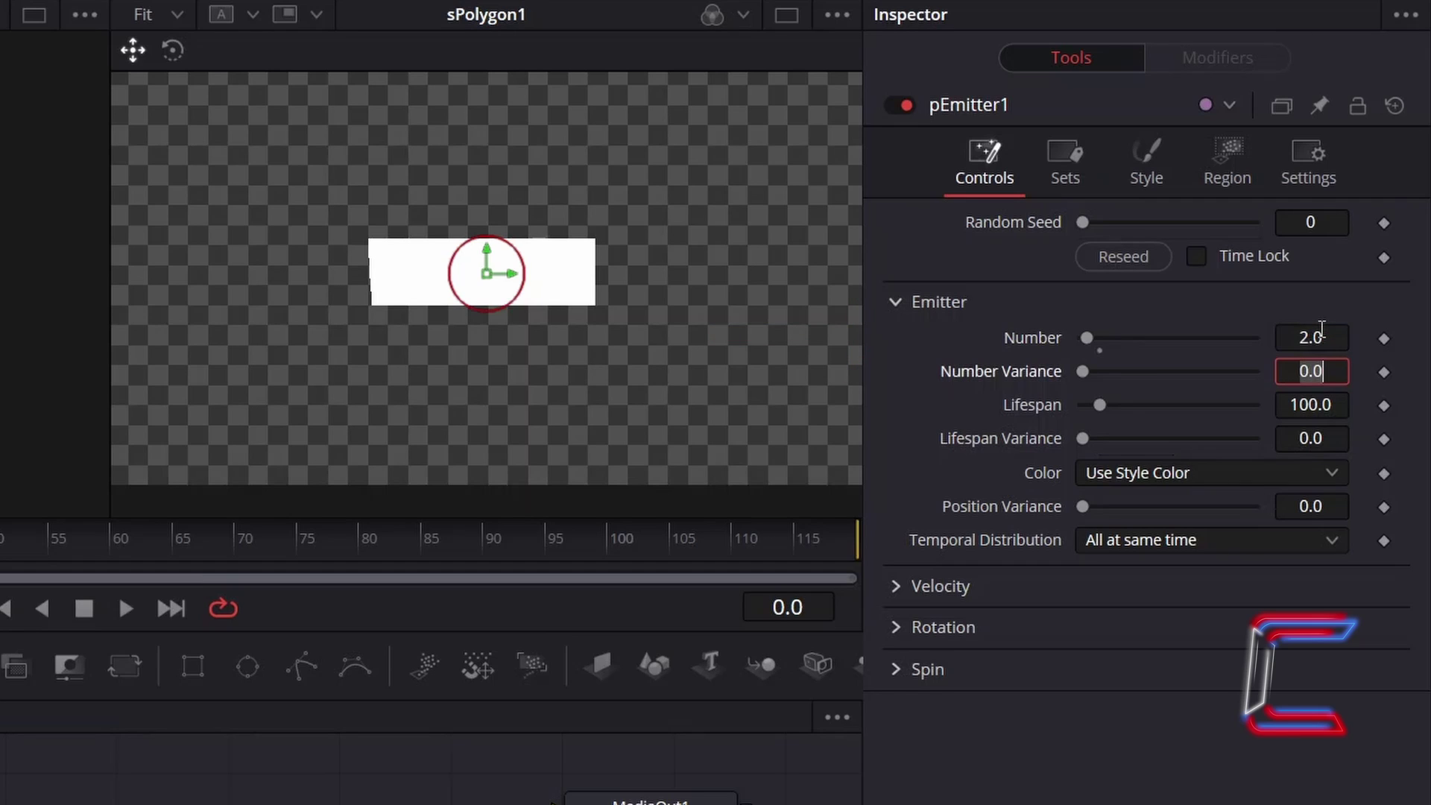
key("Return")
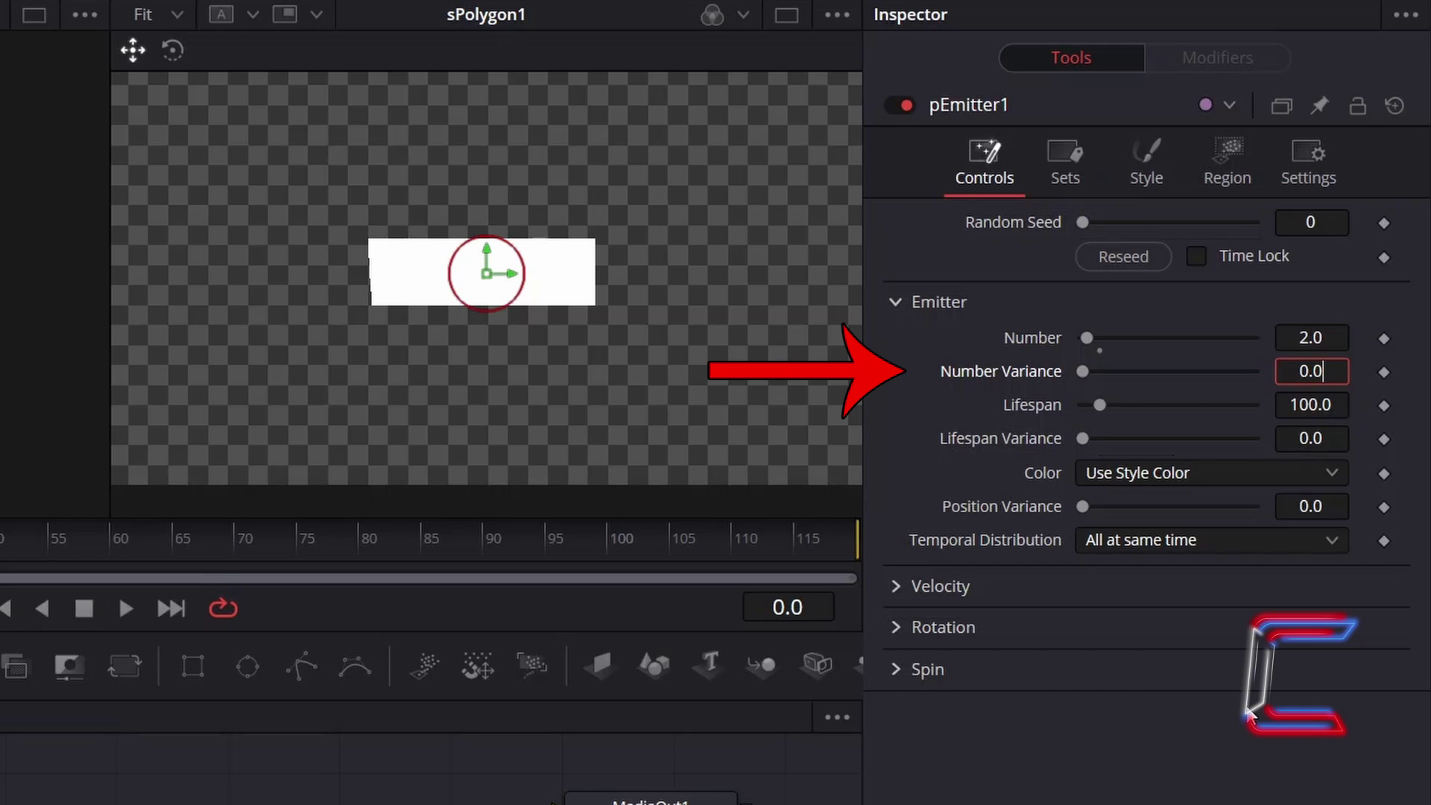
type("1")
key("Tab")
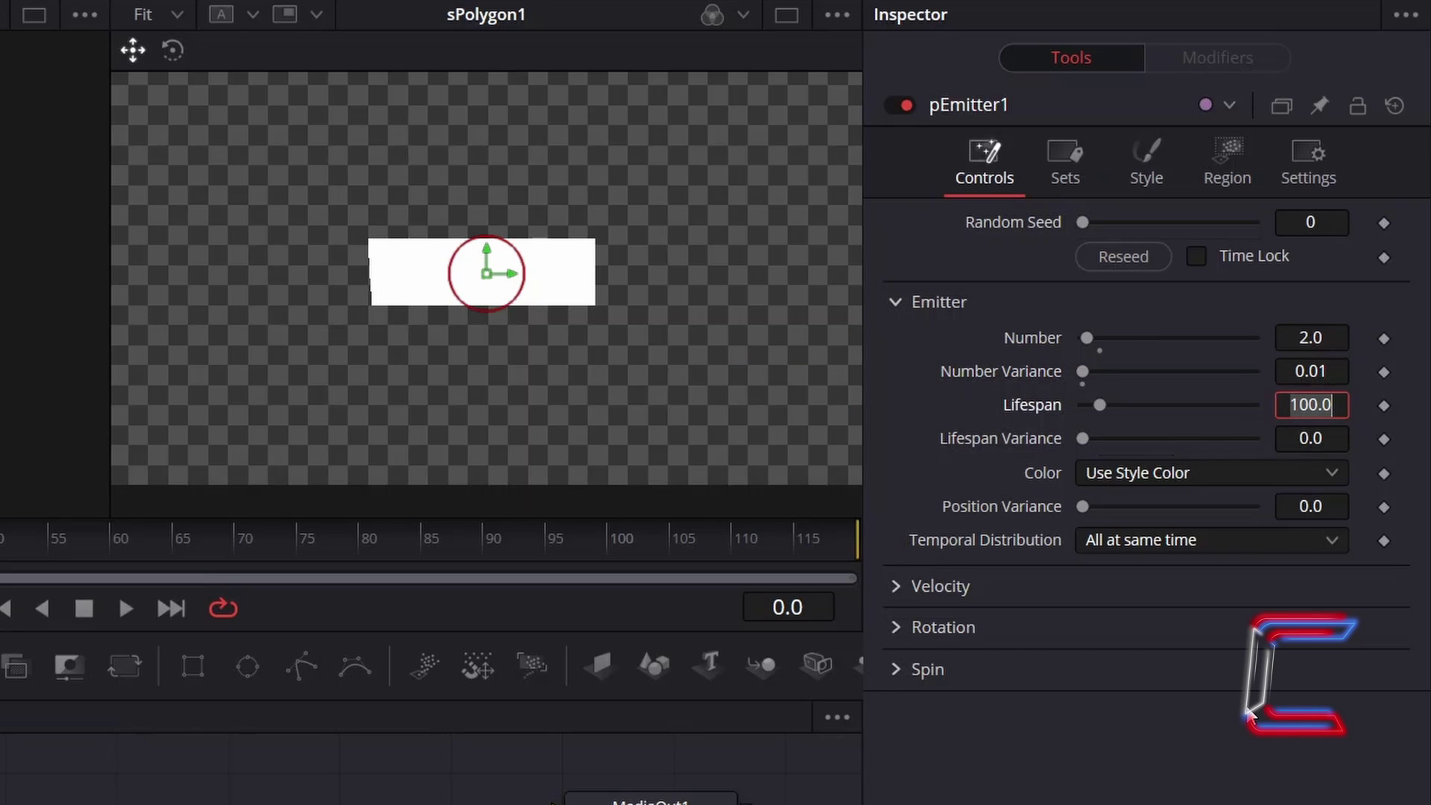
type("150")
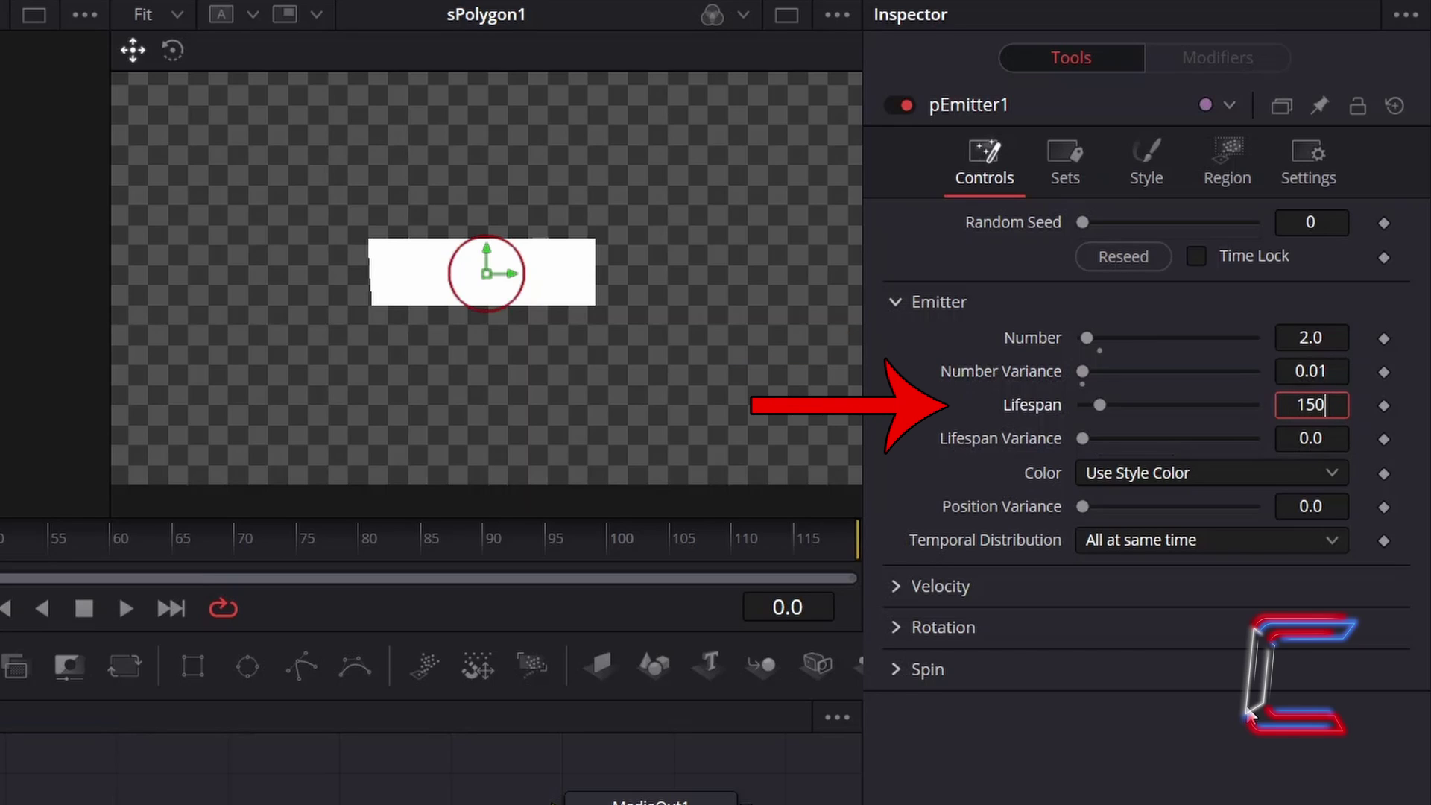
key("Tab")
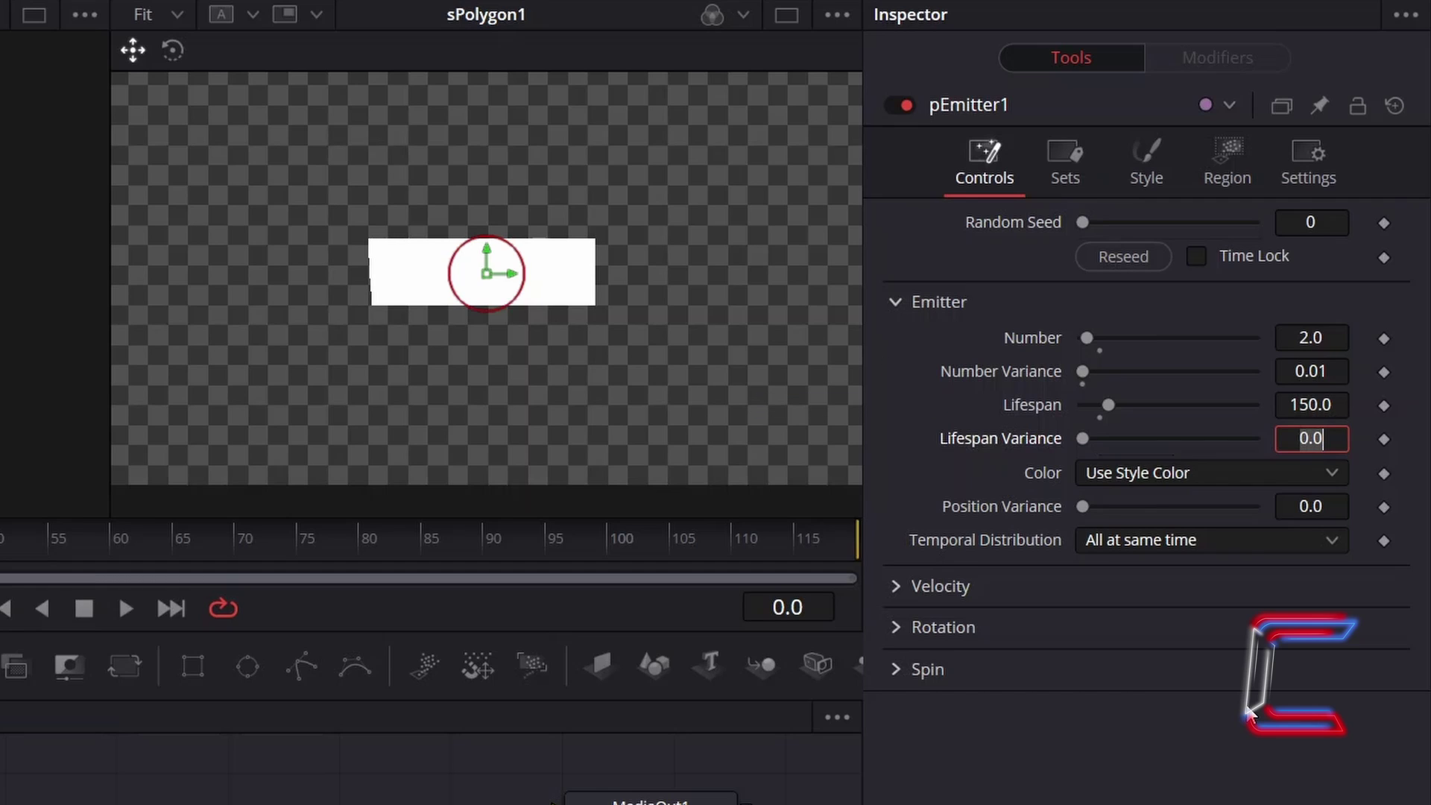
left_click(1291, 551)
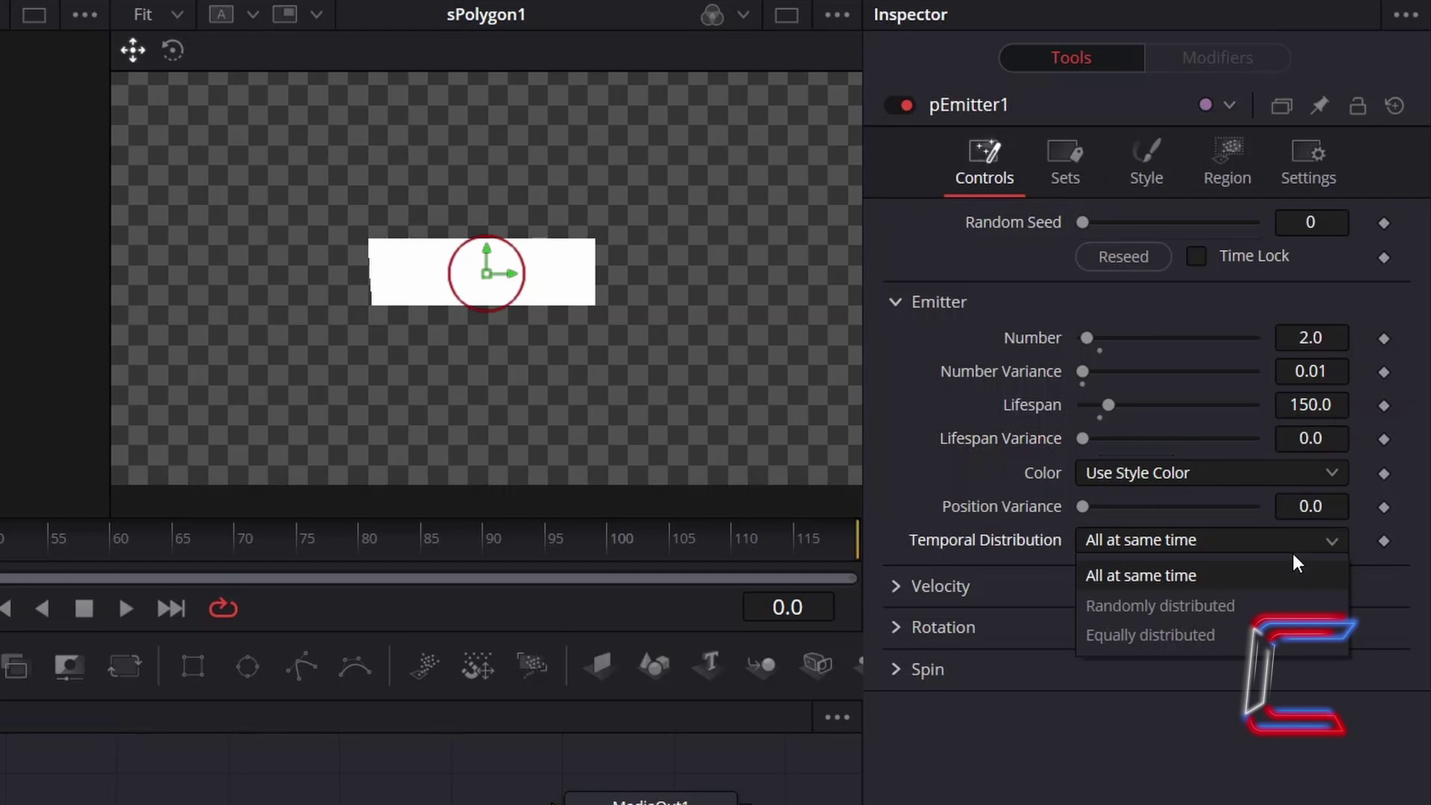
left_click(1285, 600)
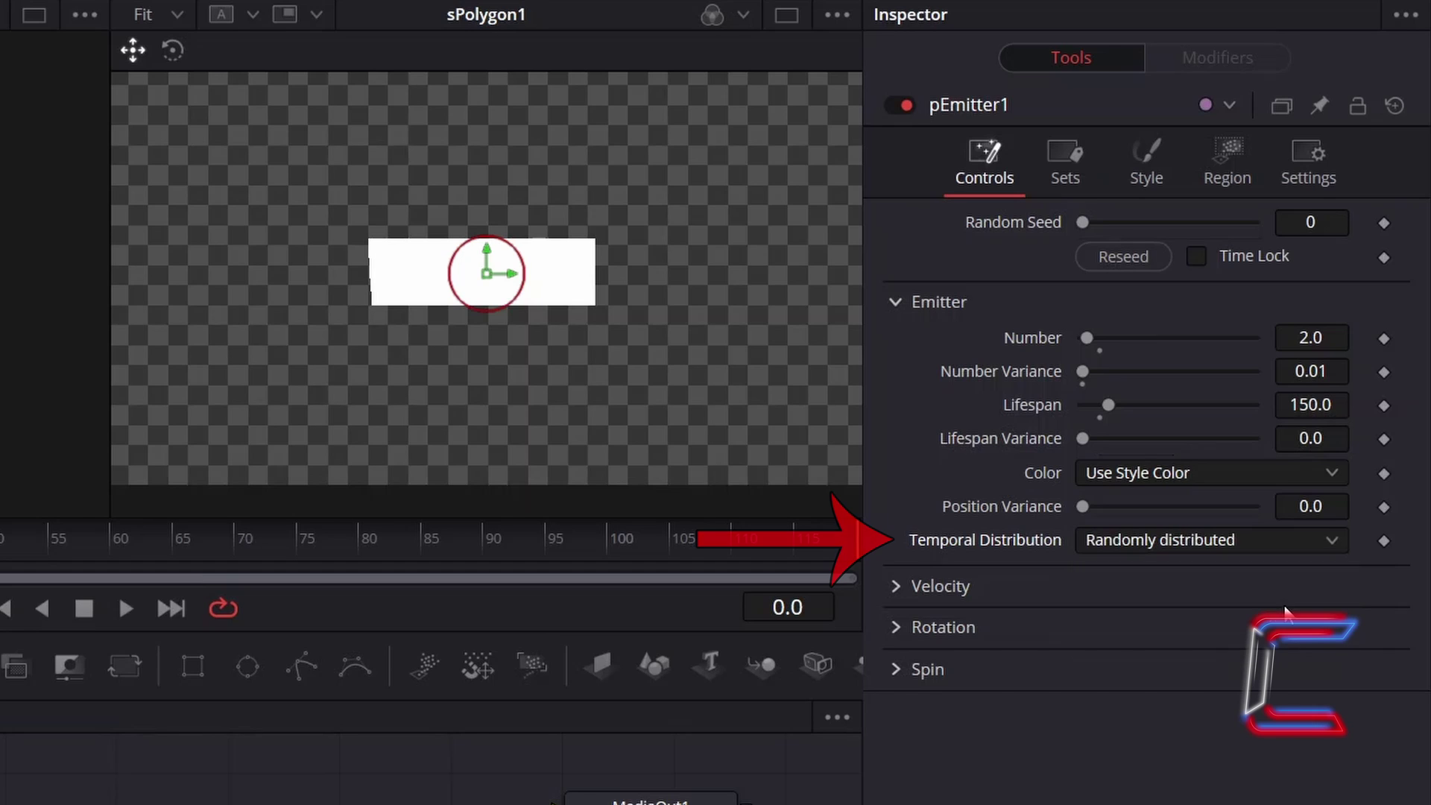
- Set pEmitter1's Velocity to 0.1, Velocity Variance 0.01 and Angle -90
left_click(941, 586)
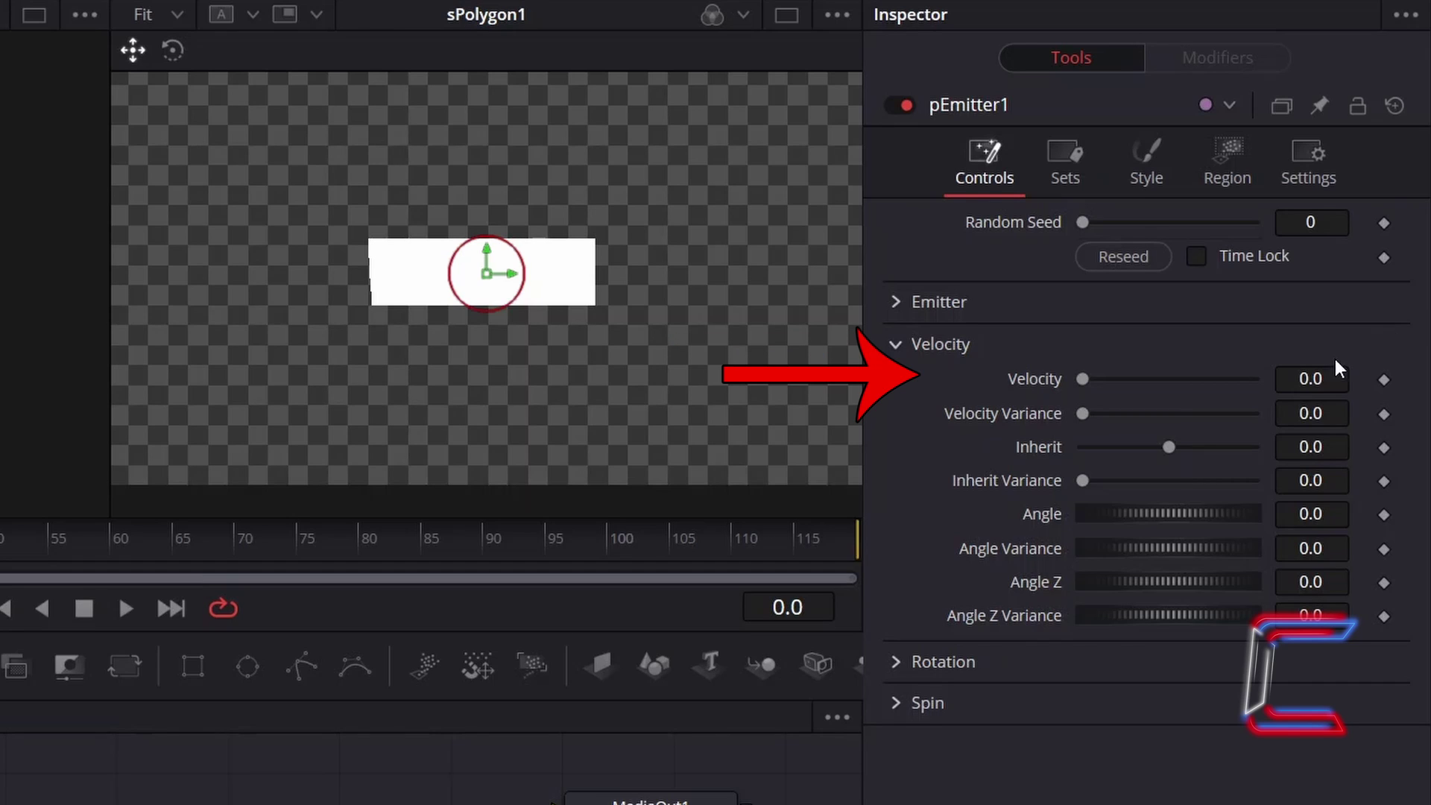
left_click(1339, 381)
type("0.1")
key("Tab")
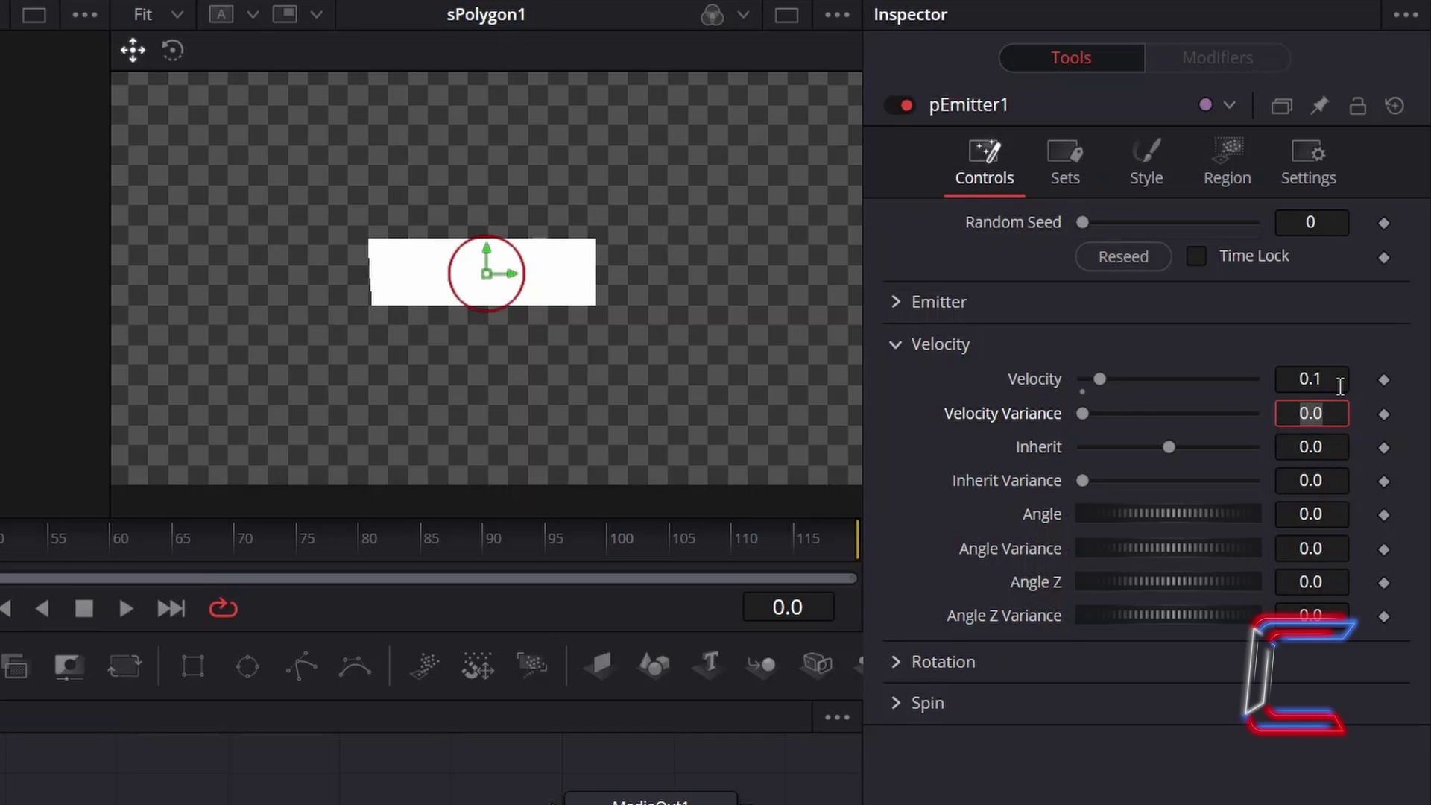
type("0.01")
key("Tab")
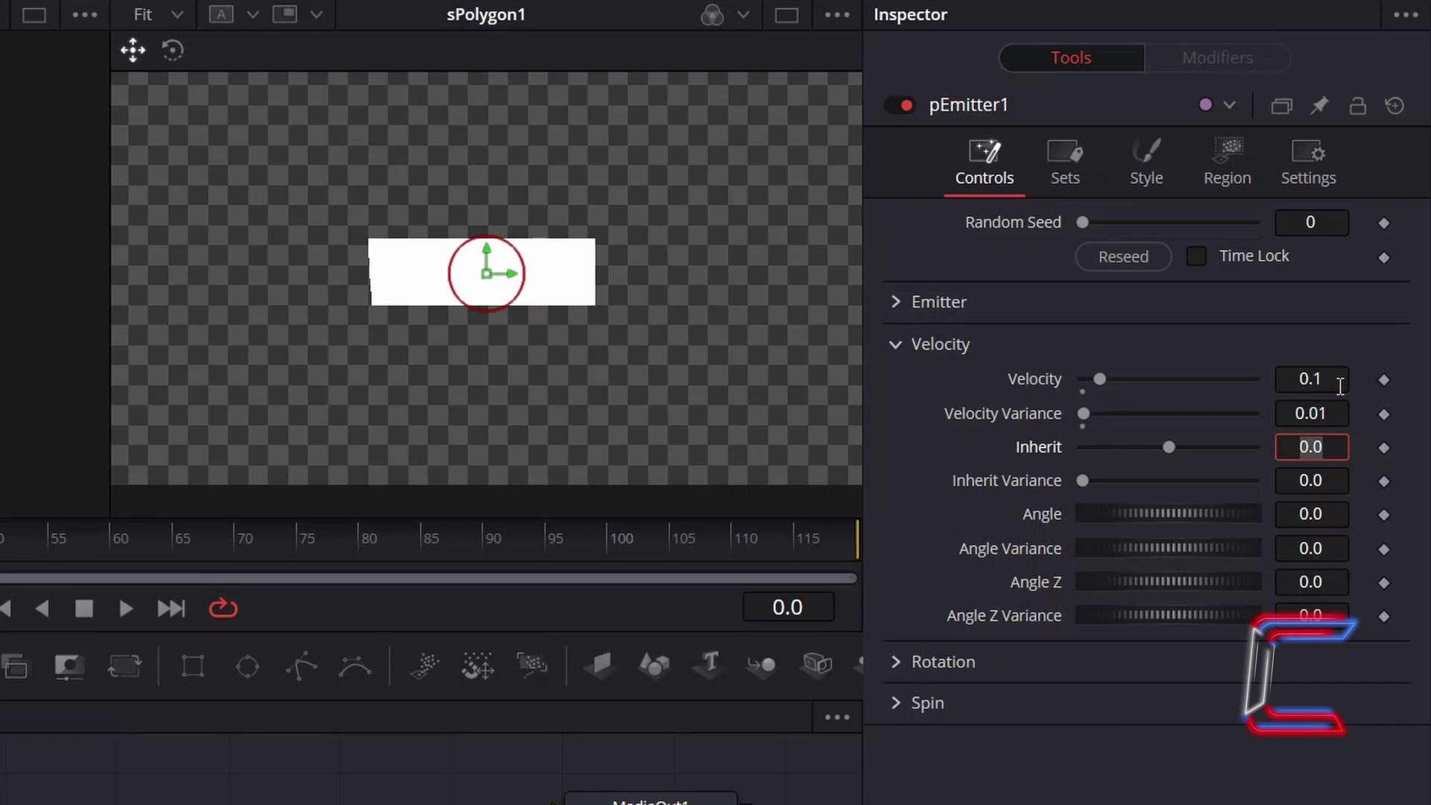
left_click(1325, 518)
type("-9")
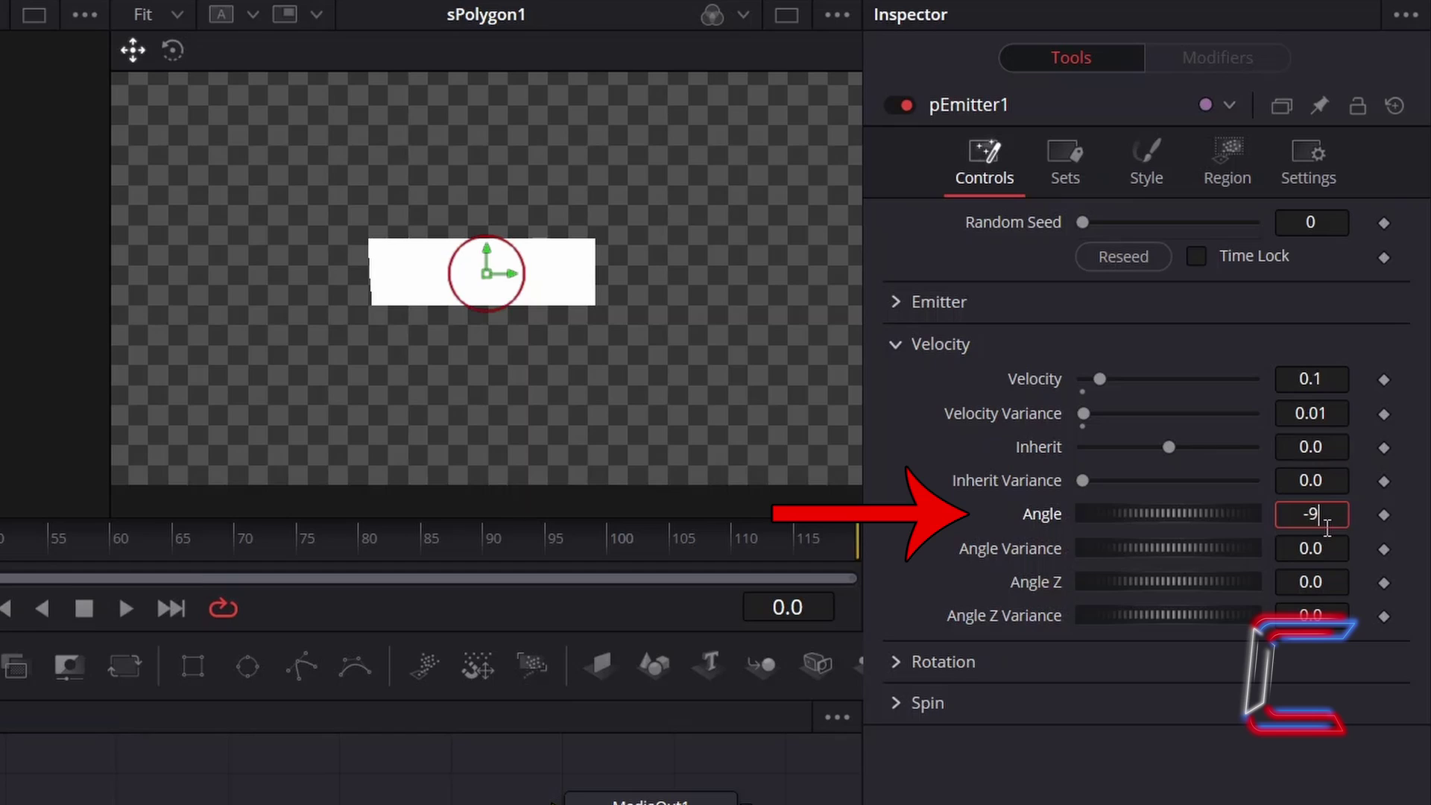
type("0")
key("Tab")
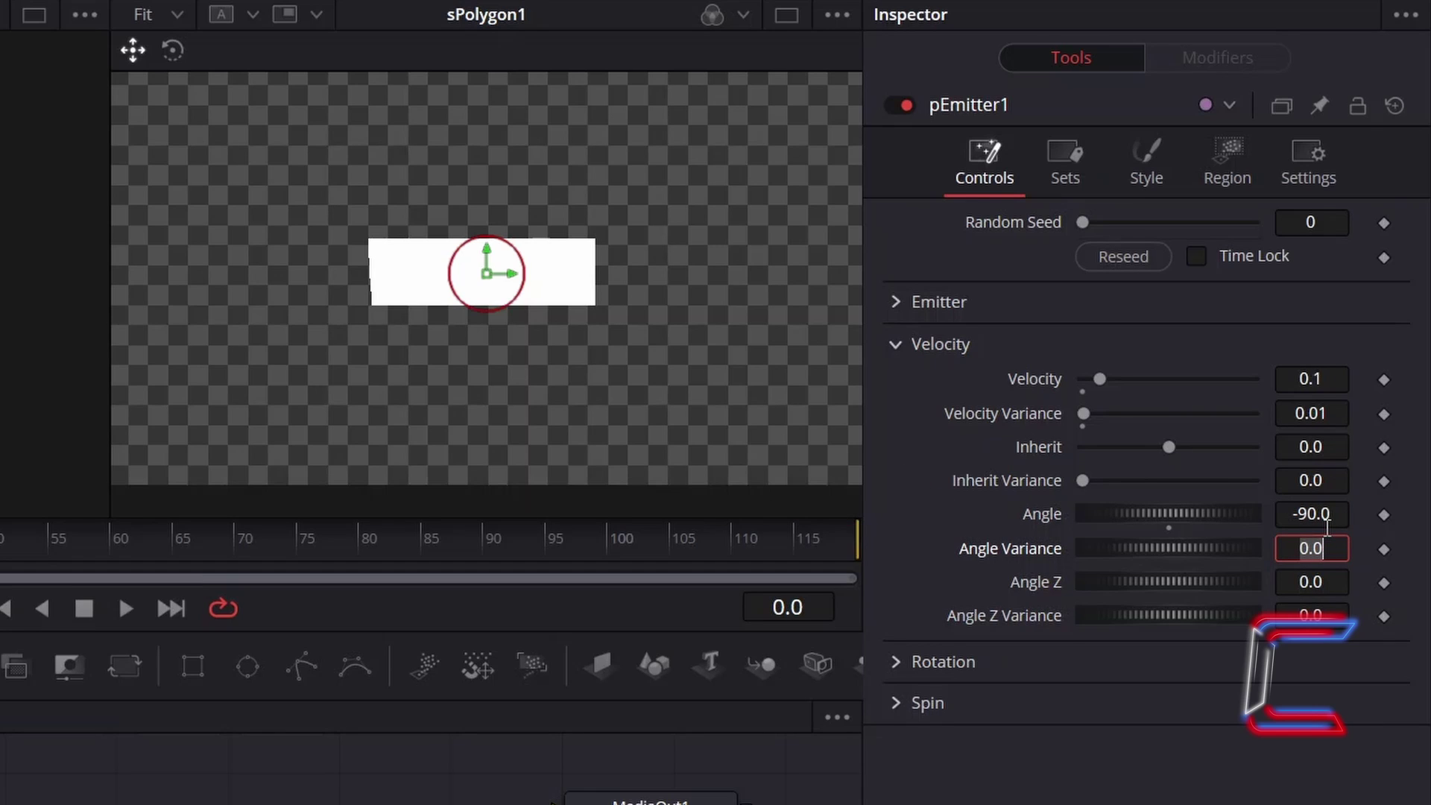
- Set pEmitter1's Style to Bitmap using sRender1, animated by Particle Age
left_click(1170, 187)
left_click(1207, 253)
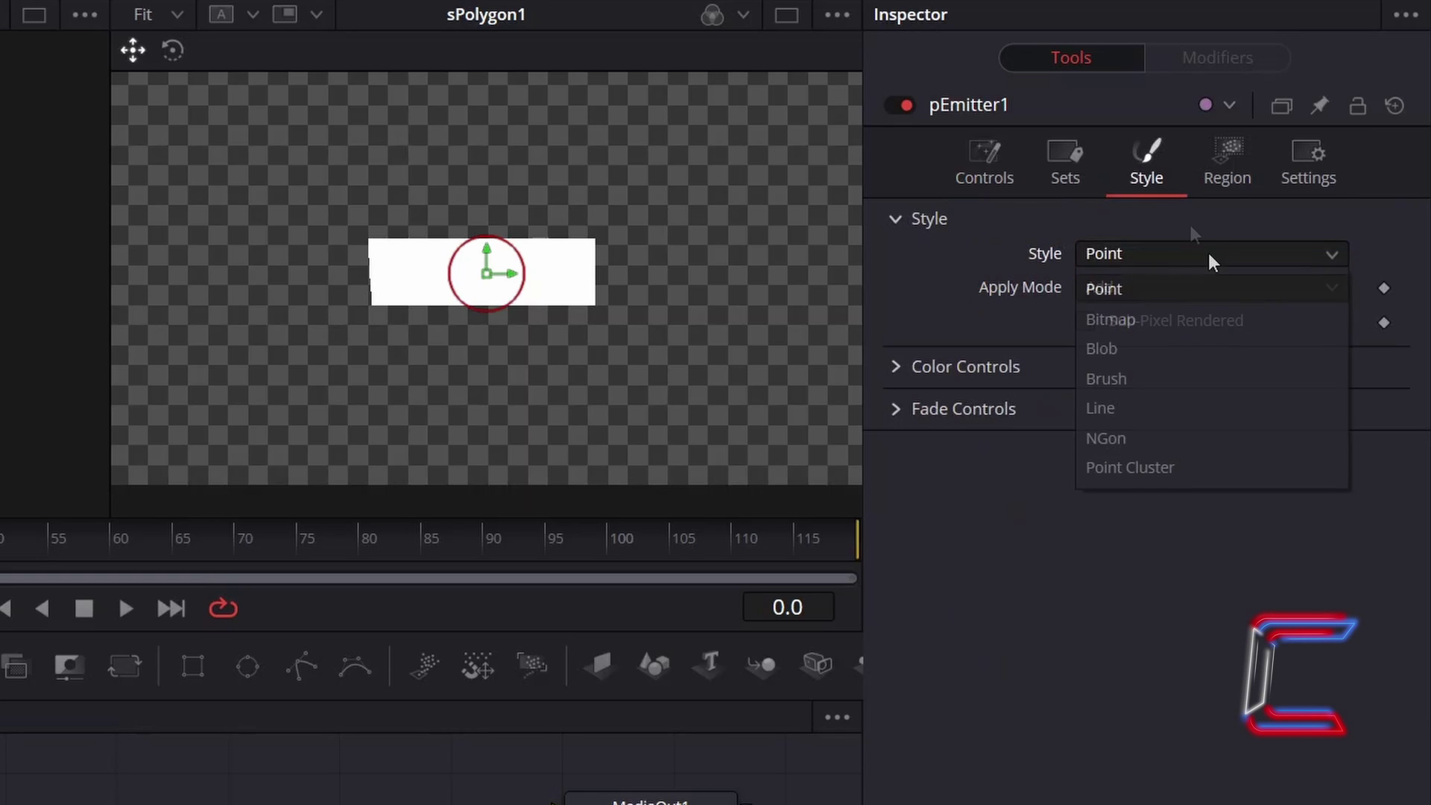
left_click(1170, 316)
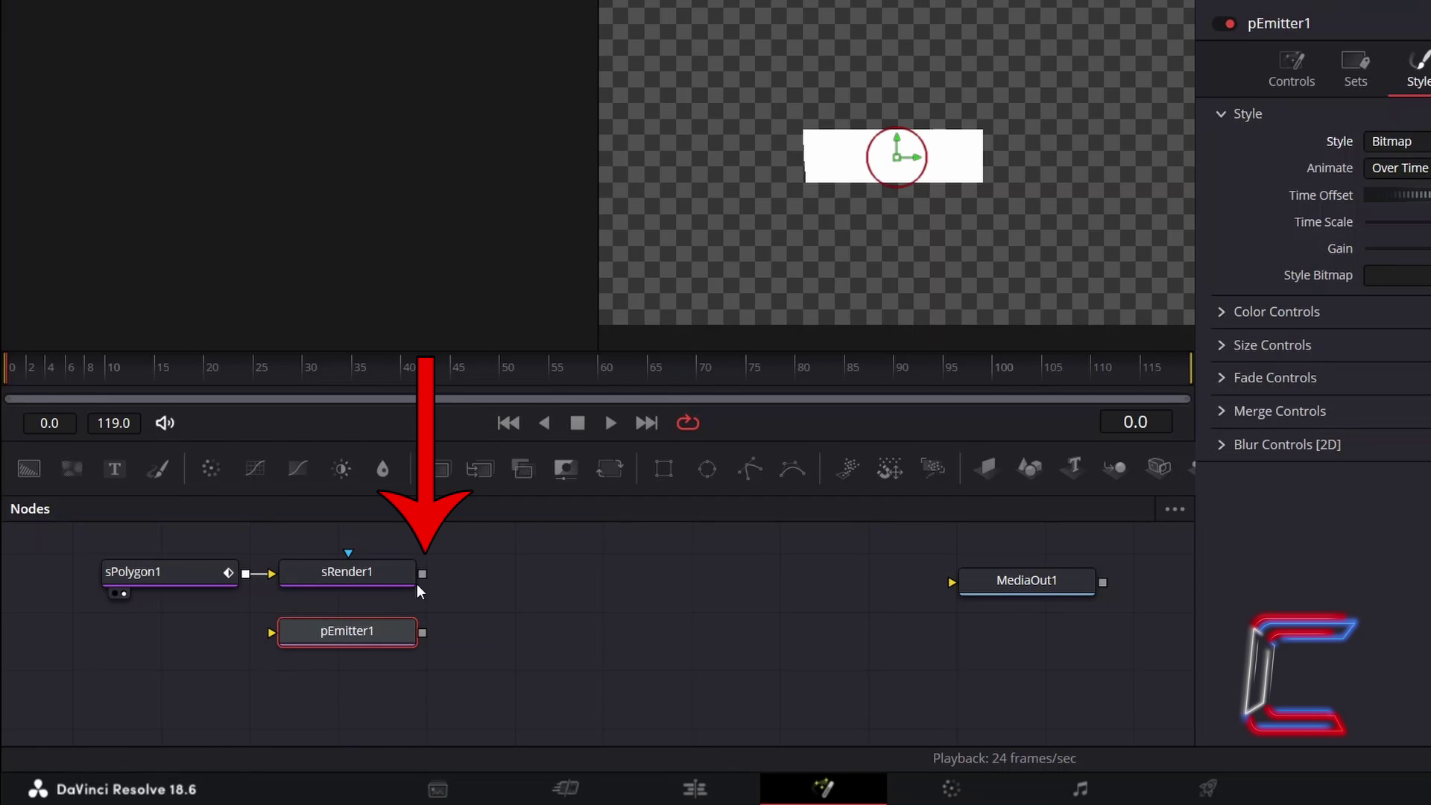
left_click_drag(419, 575, 280, 628)
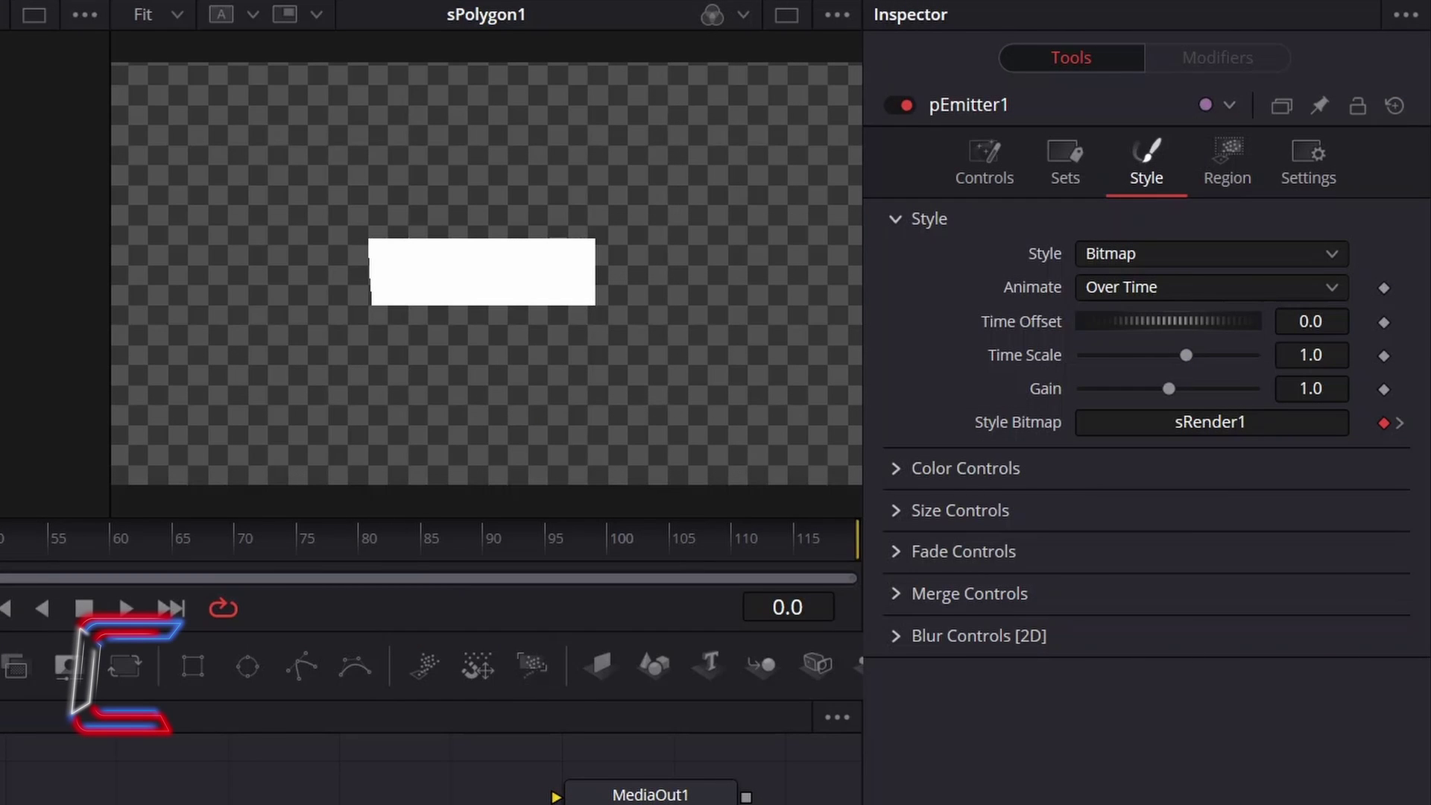
left_click(1219, 289)
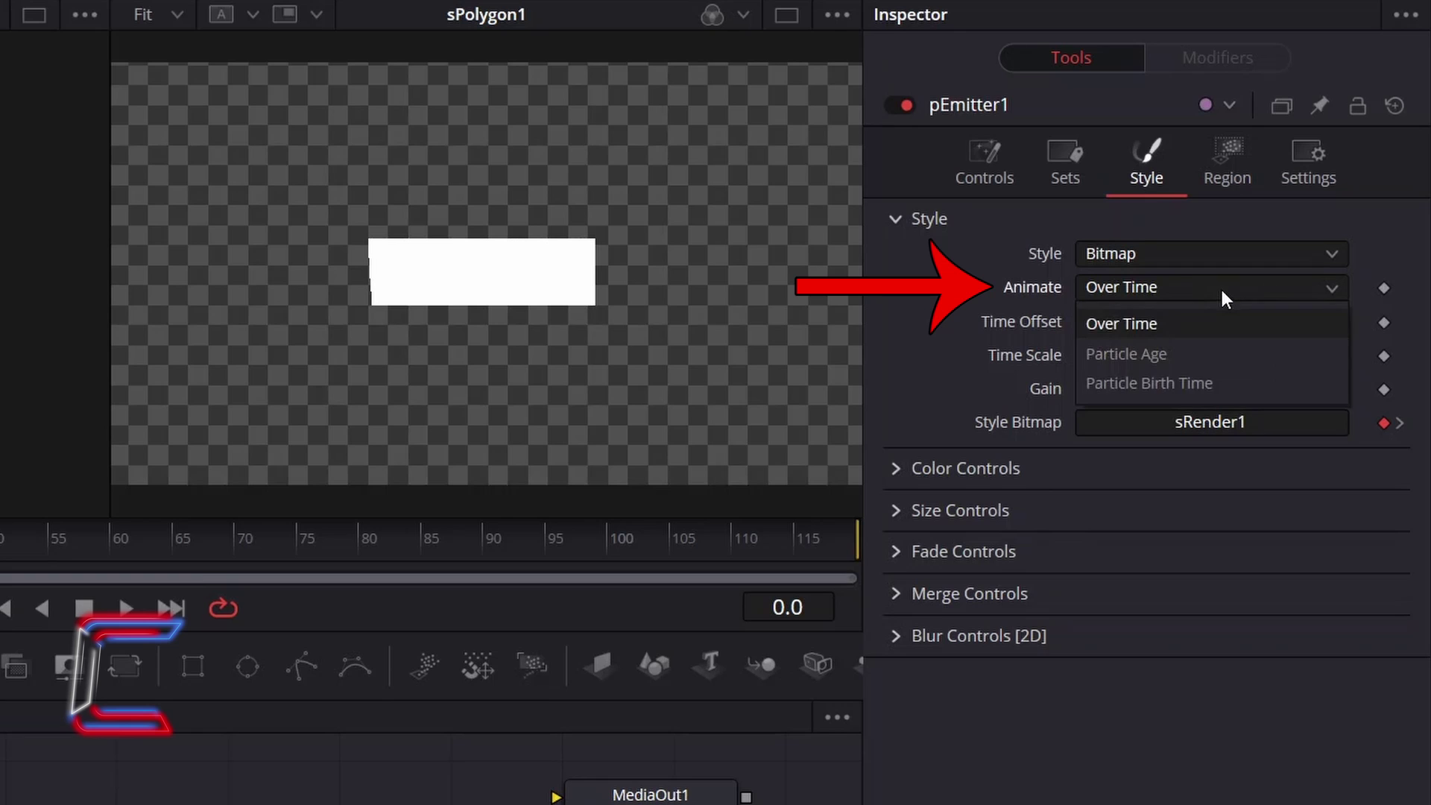
left_click(1227, 353)
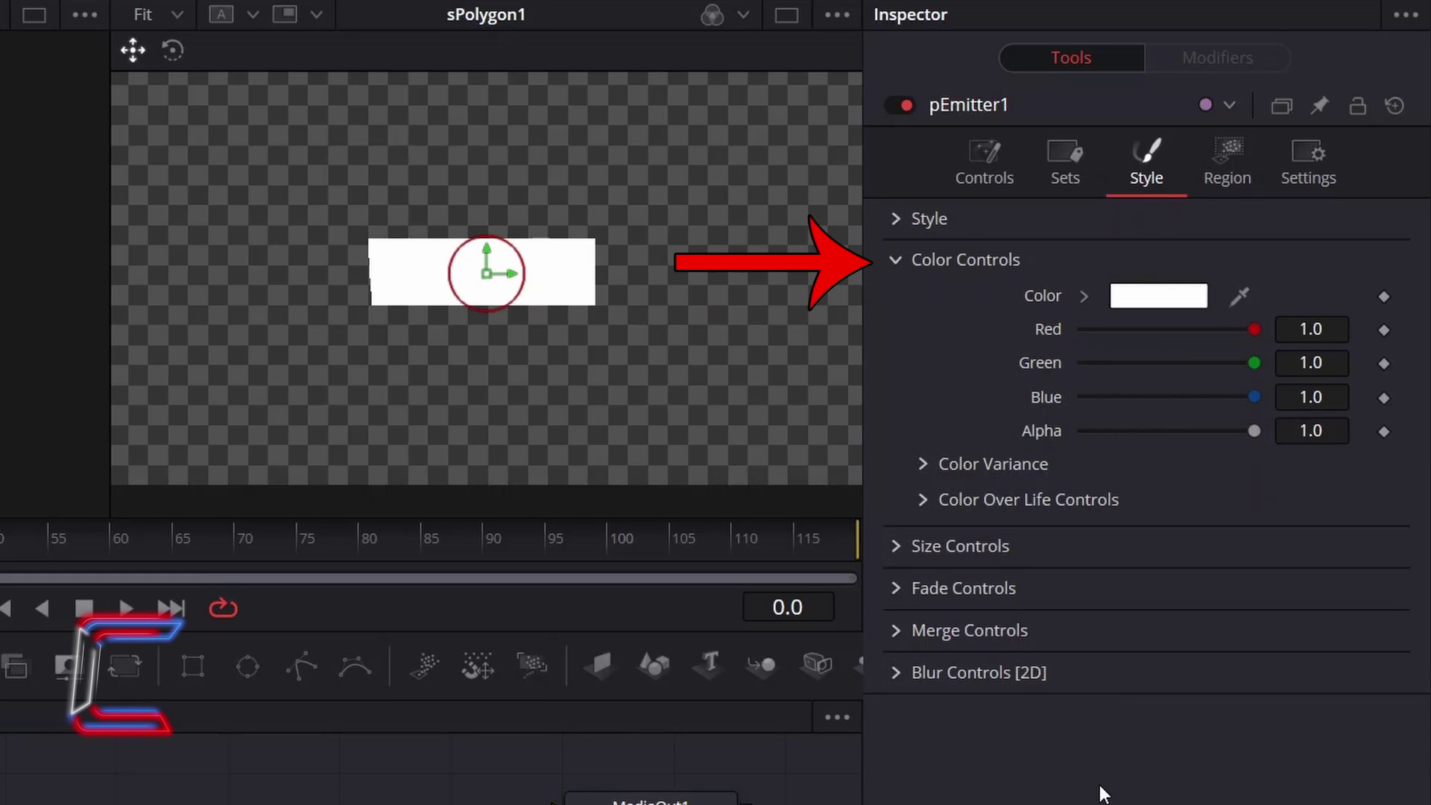
- Set pEmitter1's particle colour to orange #ffaa00
left_click(1194, 294)
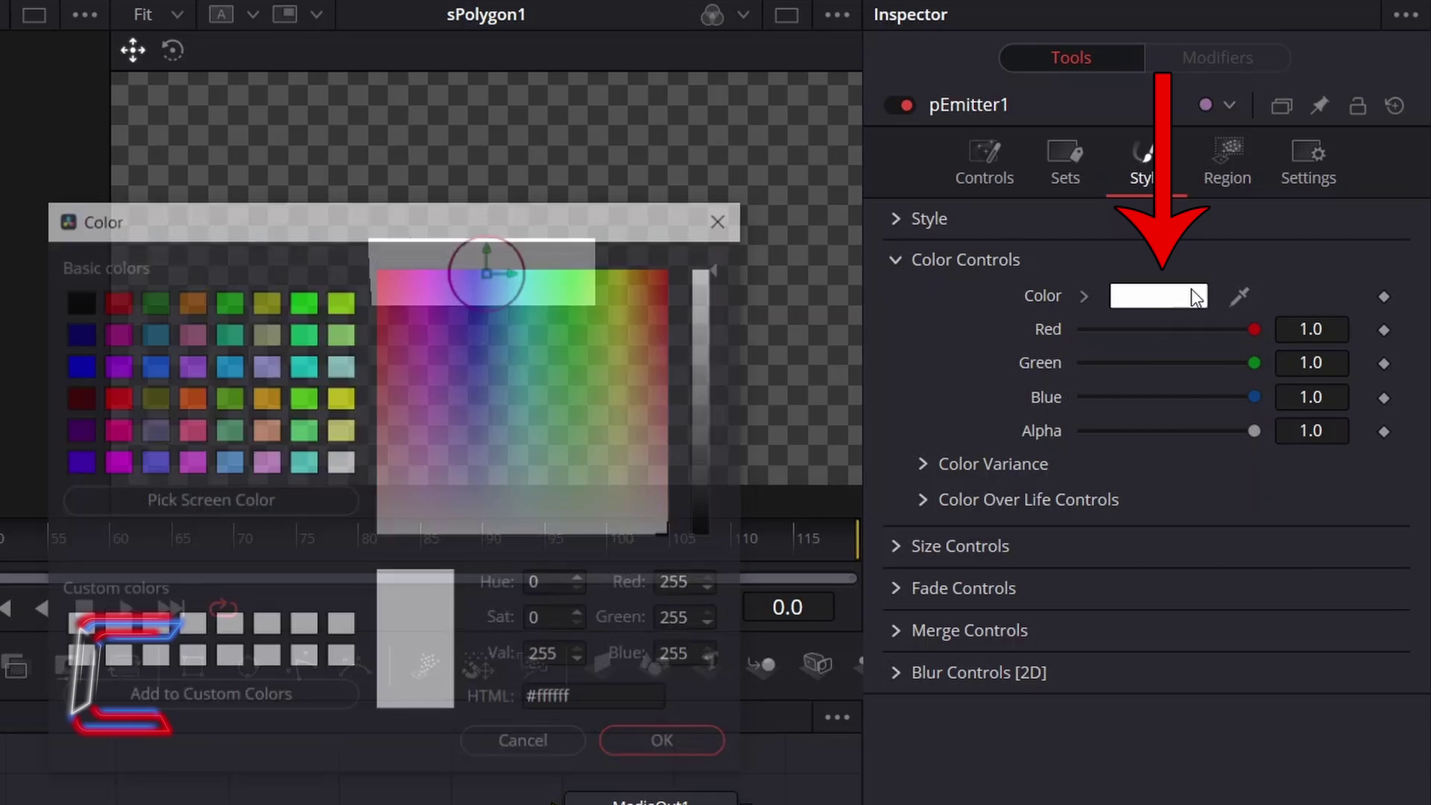
mouse_move(577, 244)
left_mouse_down()
mouse_move(680, 132)
mouse_move(692, 95)
left_mouse_up()
left_click(755, 119)
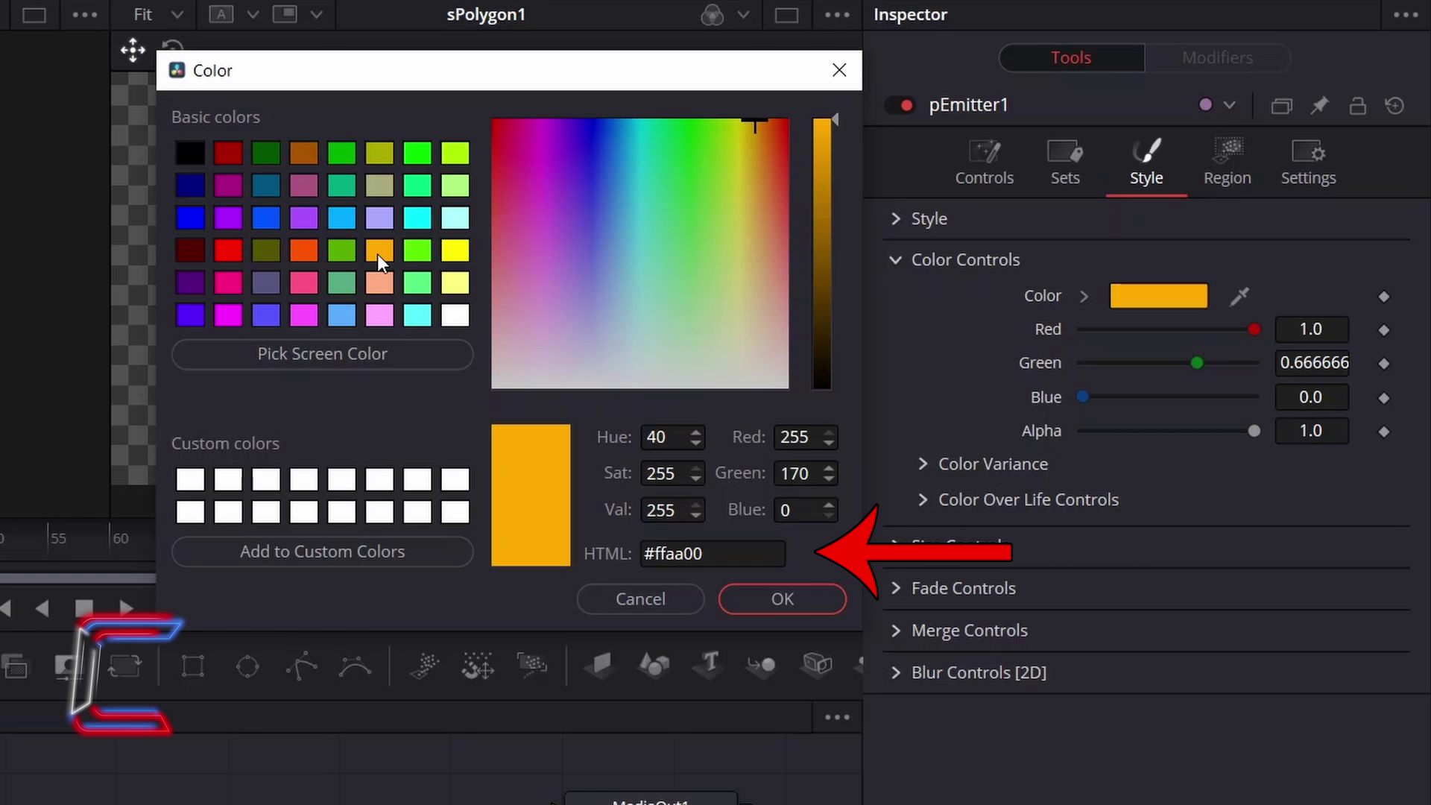
left_click(806, 605)
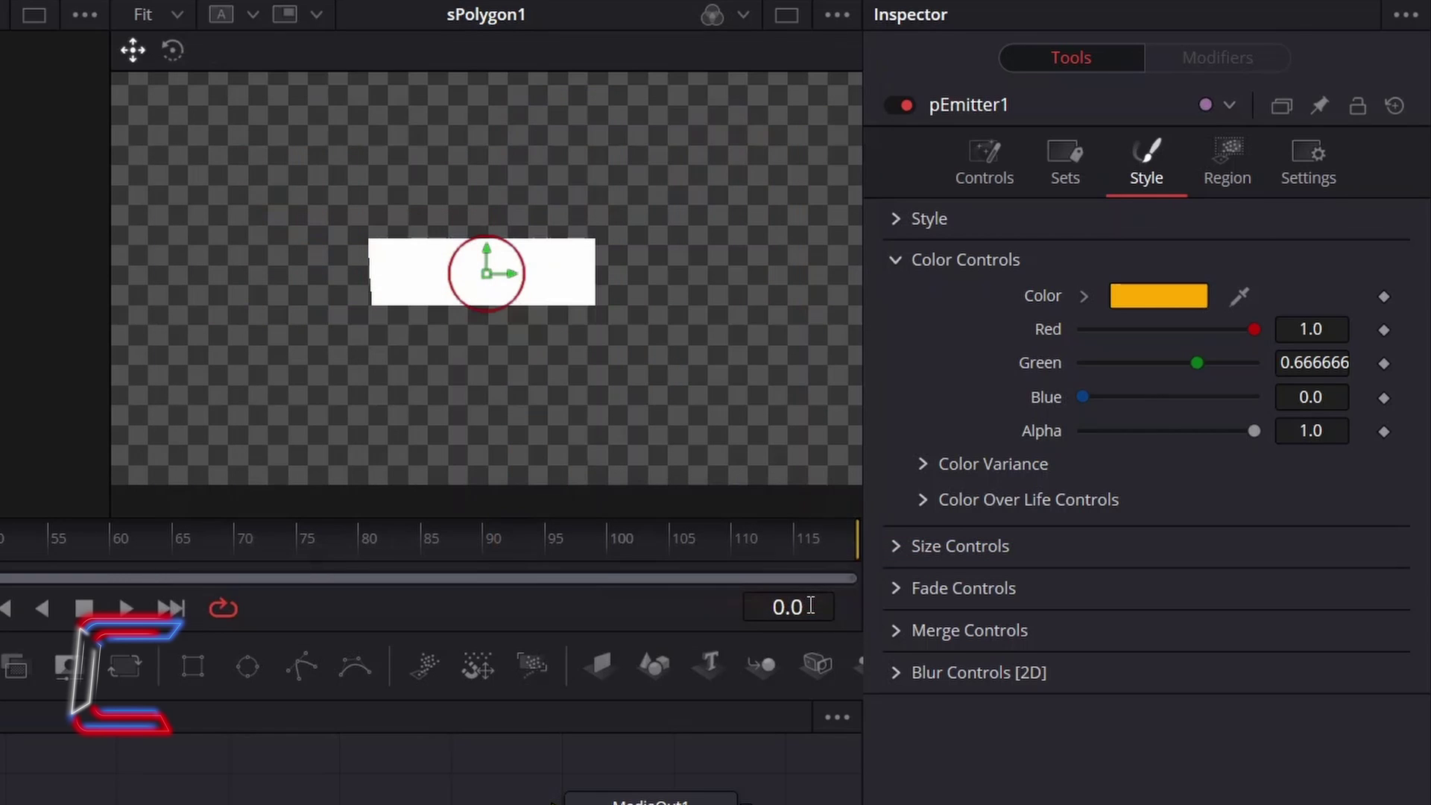
- Set red, green, blue and alpha colour variance to span -1.0 to 1.0
left_click(929, 464)
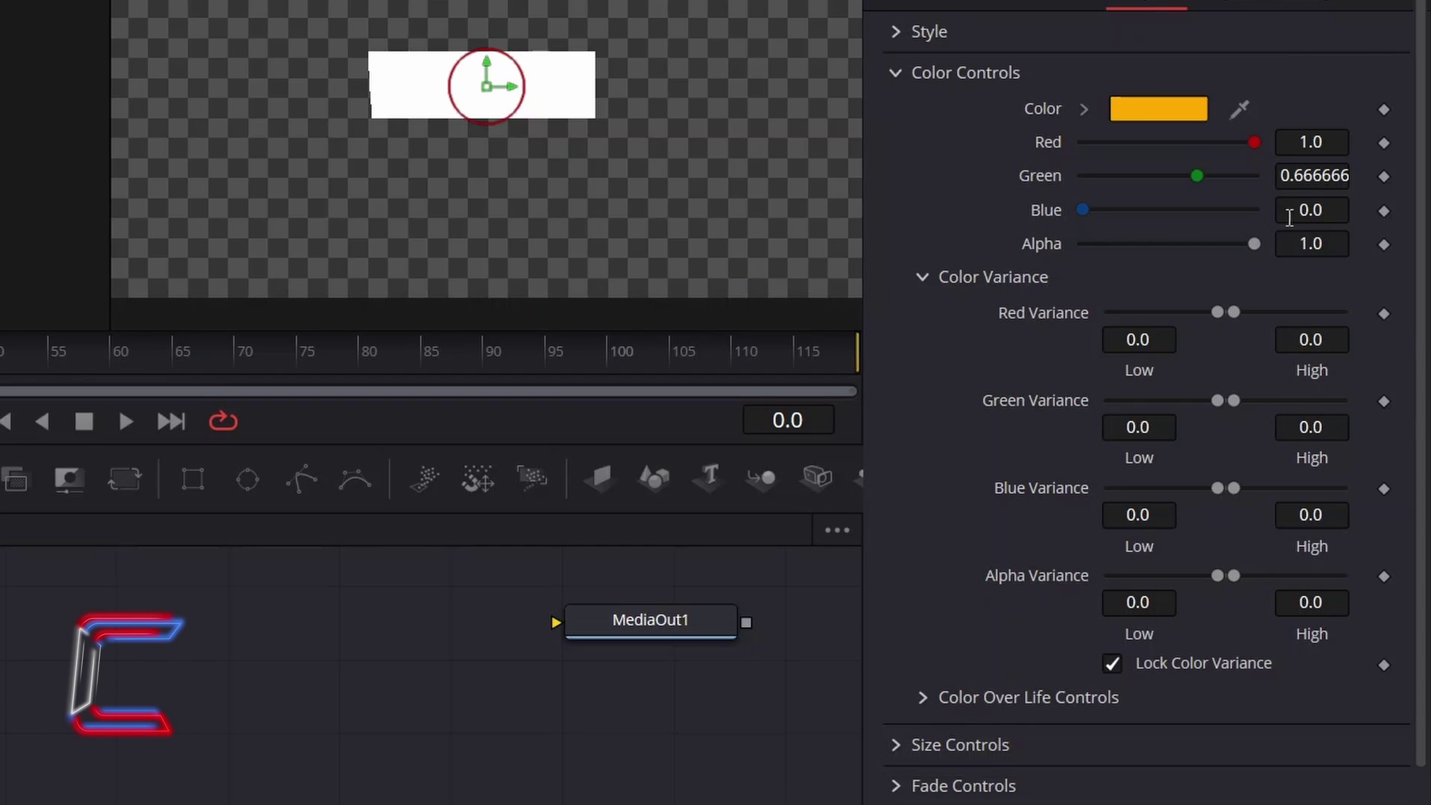
left_click_drag(1218, 312, 1041, 338)
left_click_drag(1235, 313, 1379, 313)
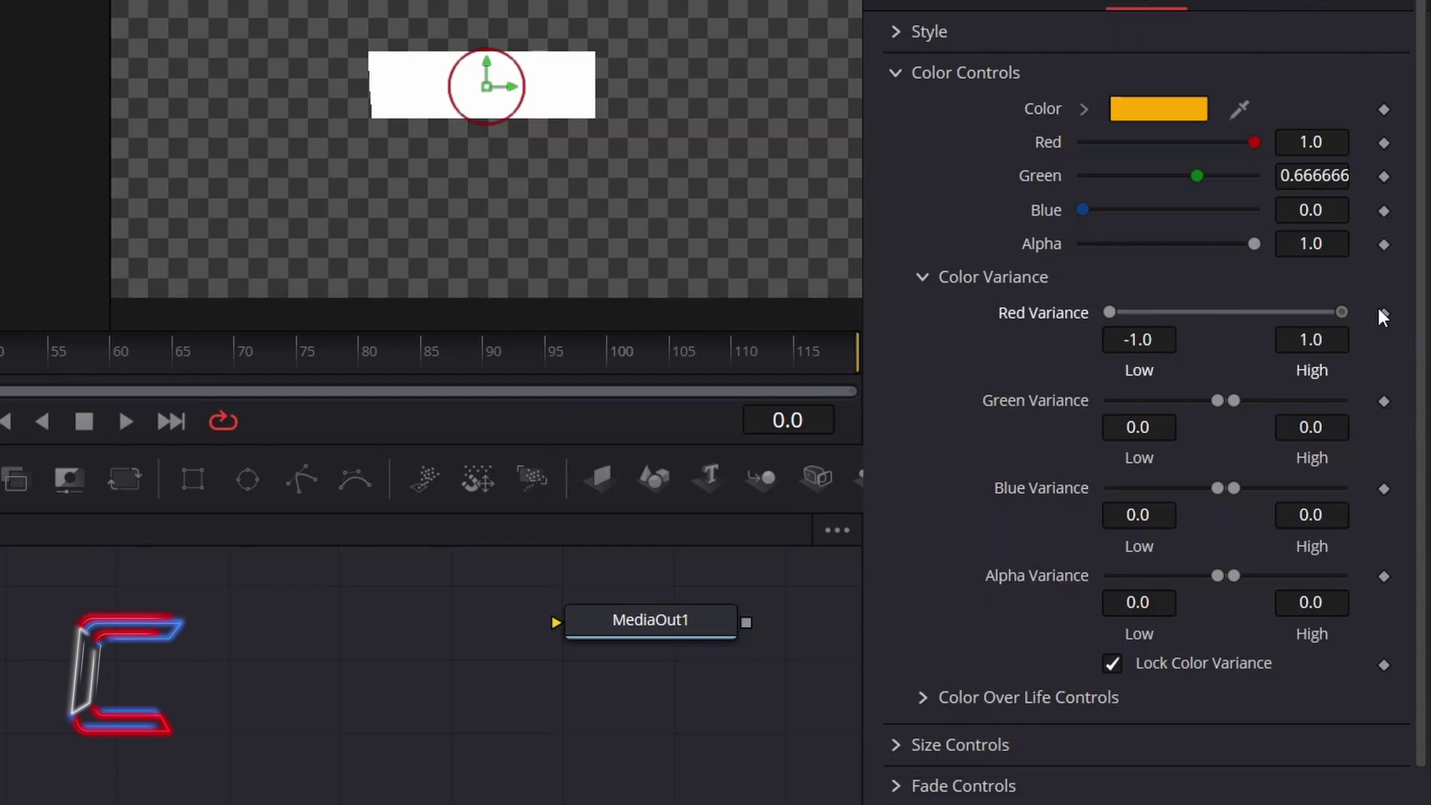
left_click_drag(1233, 400, 1342, 401)
left_click_drag(1218, 401, 1107, 403)
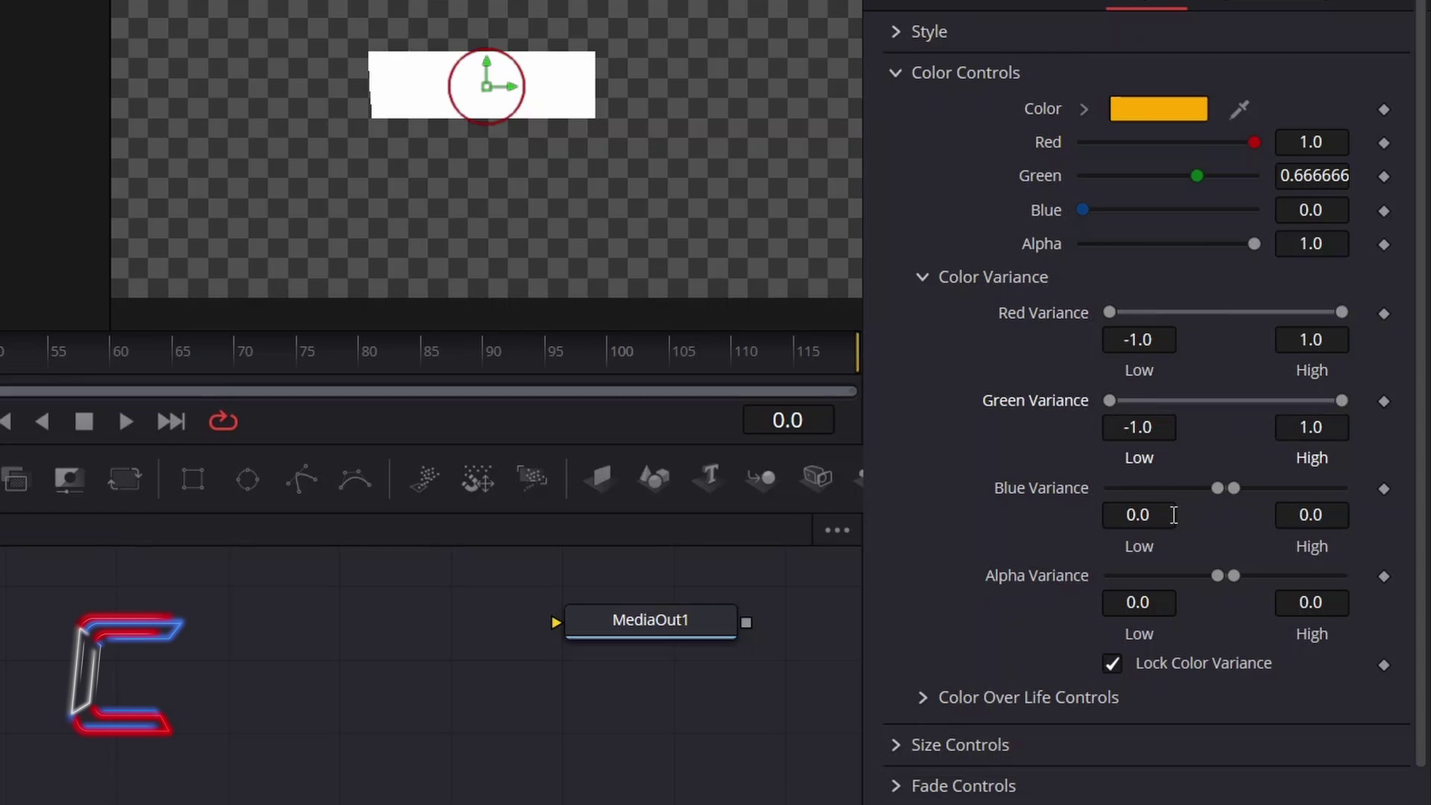
left_click_drag(1217, 488, 1107, 488)
left_click_drag(1233, 489, 1358, 483)
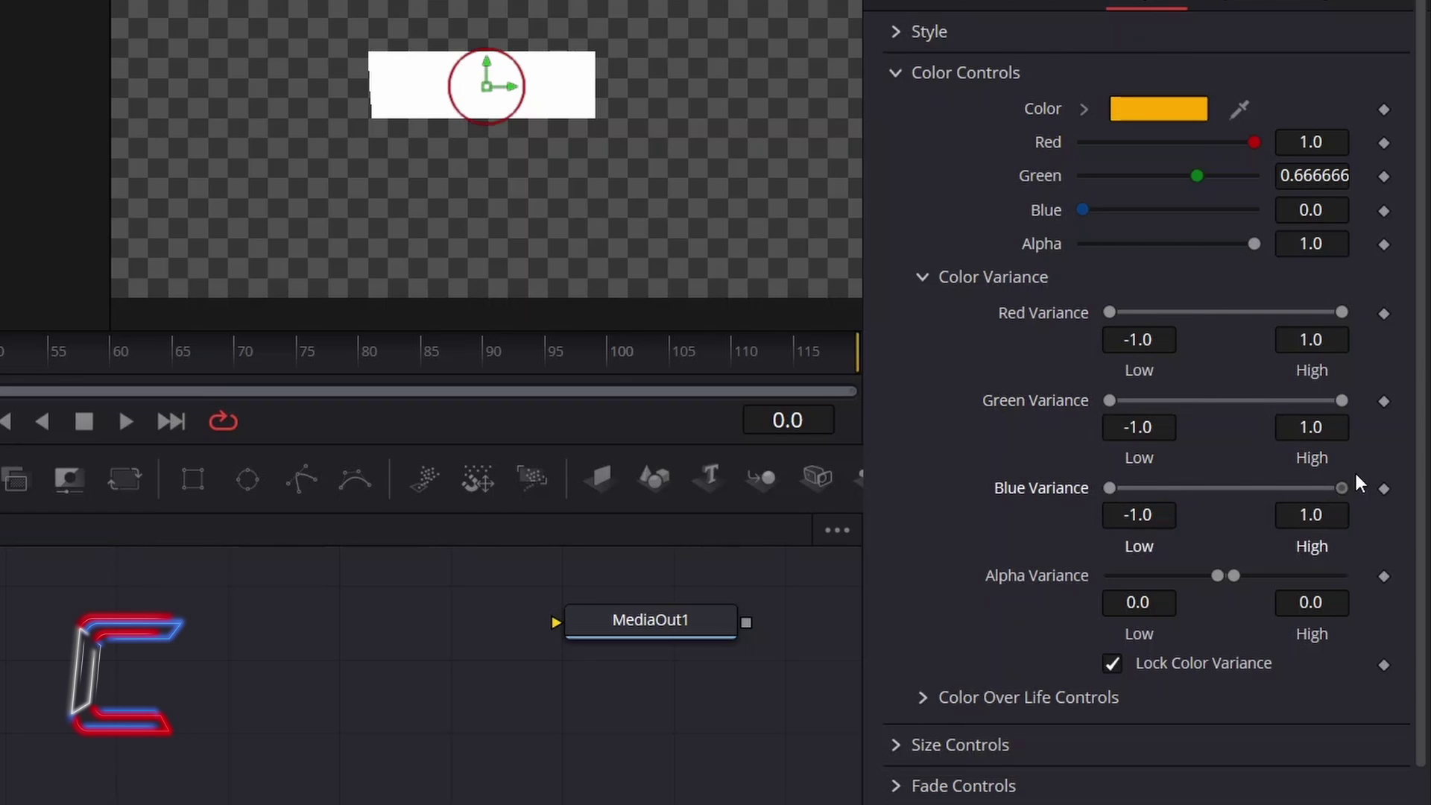
left_click_drag(1234, 576, 1374, 558)
left_click_drag(1218, 575, 1048, 582)
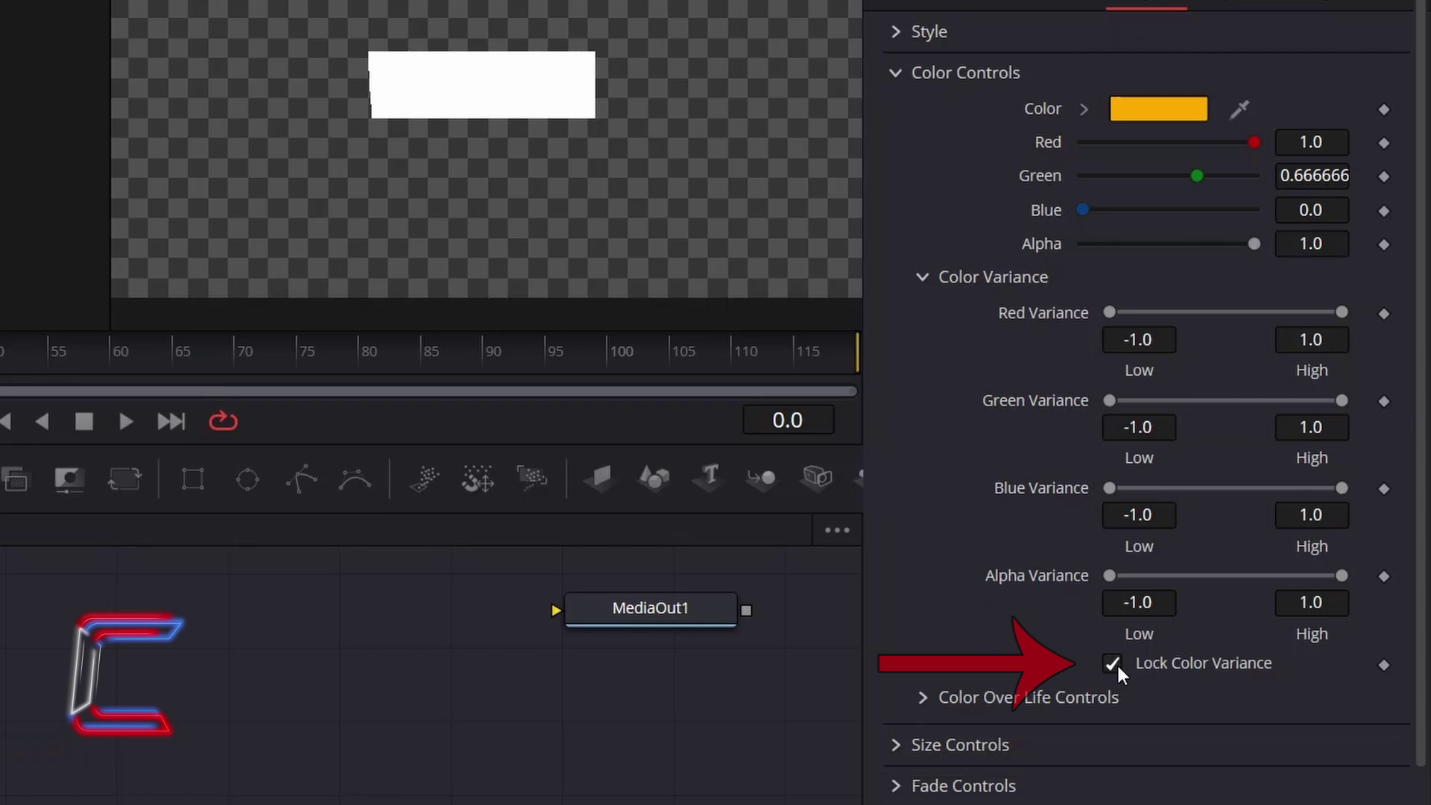
- In Size Controls, set particle Size to 0.065 and Size Variance to 0.02
left_click(1227, 734)
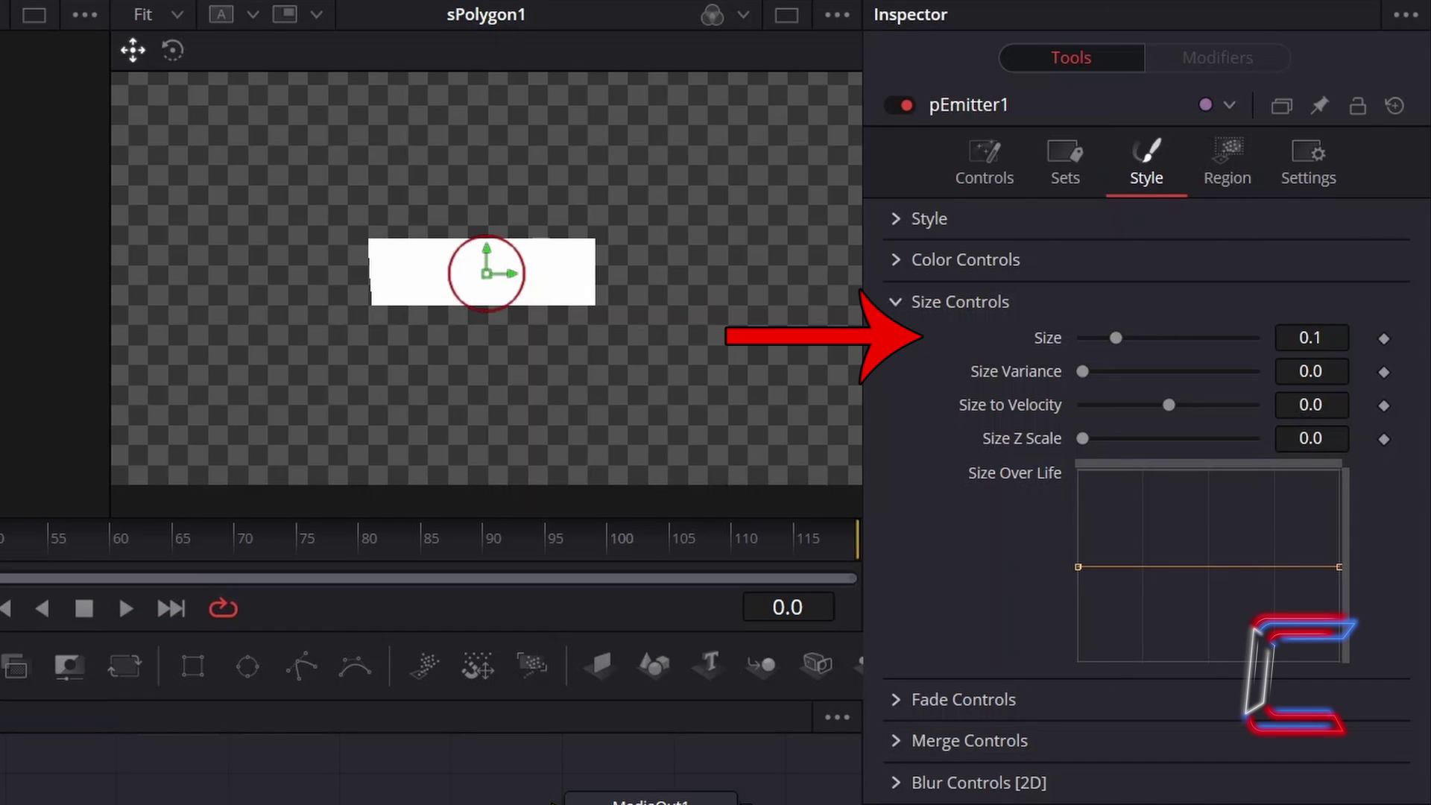
left_click(1339, 350)
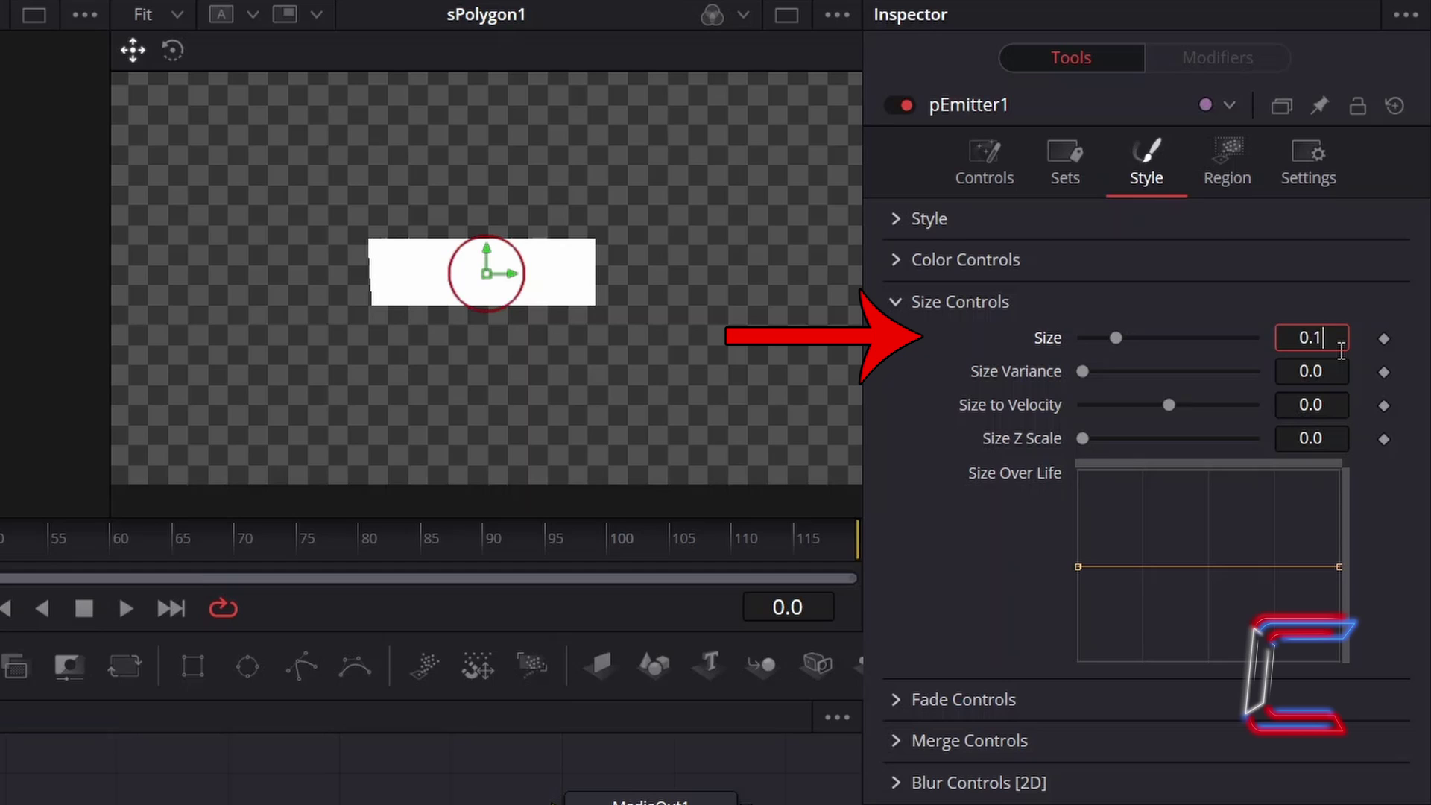
type("0.065")
key("Tab")
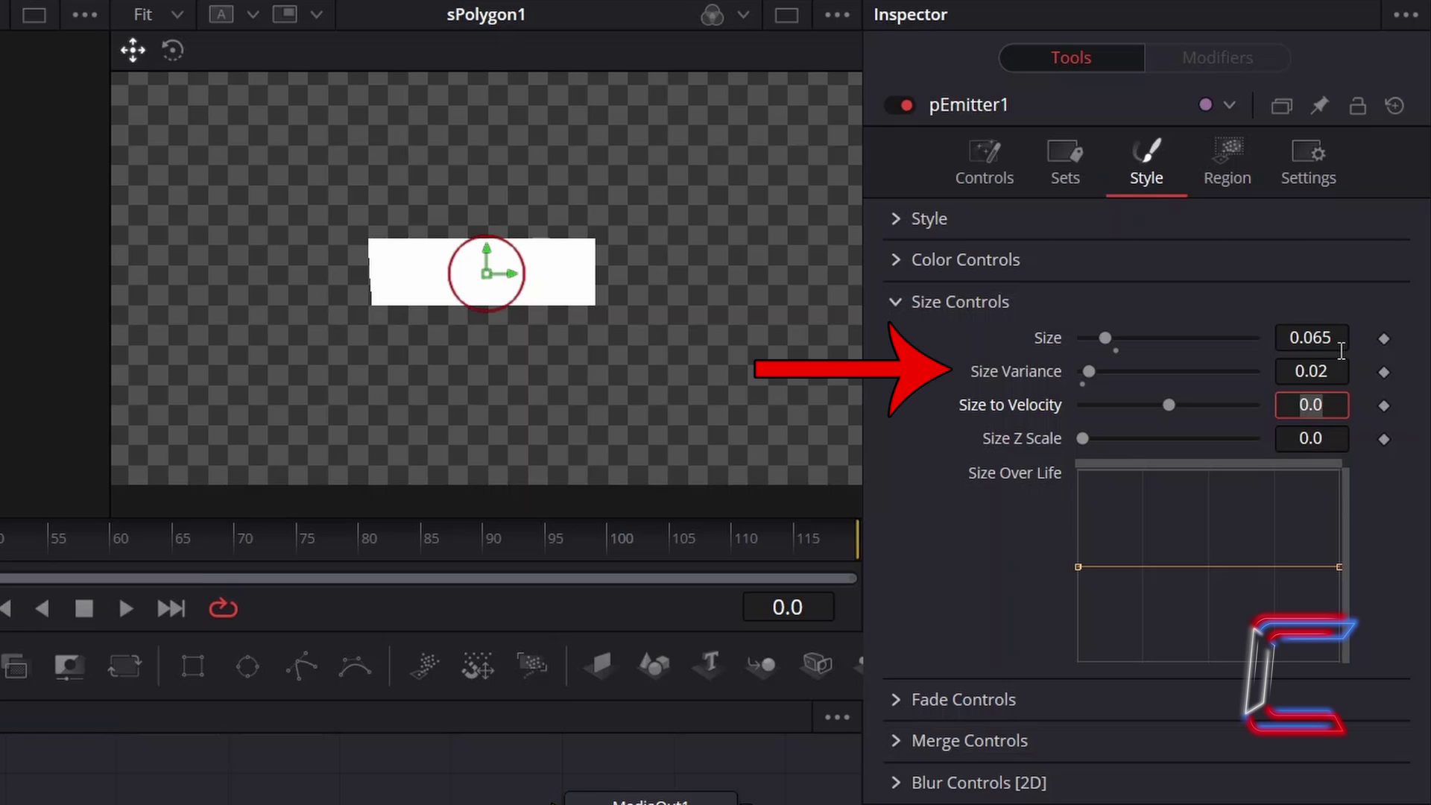
key("Return")
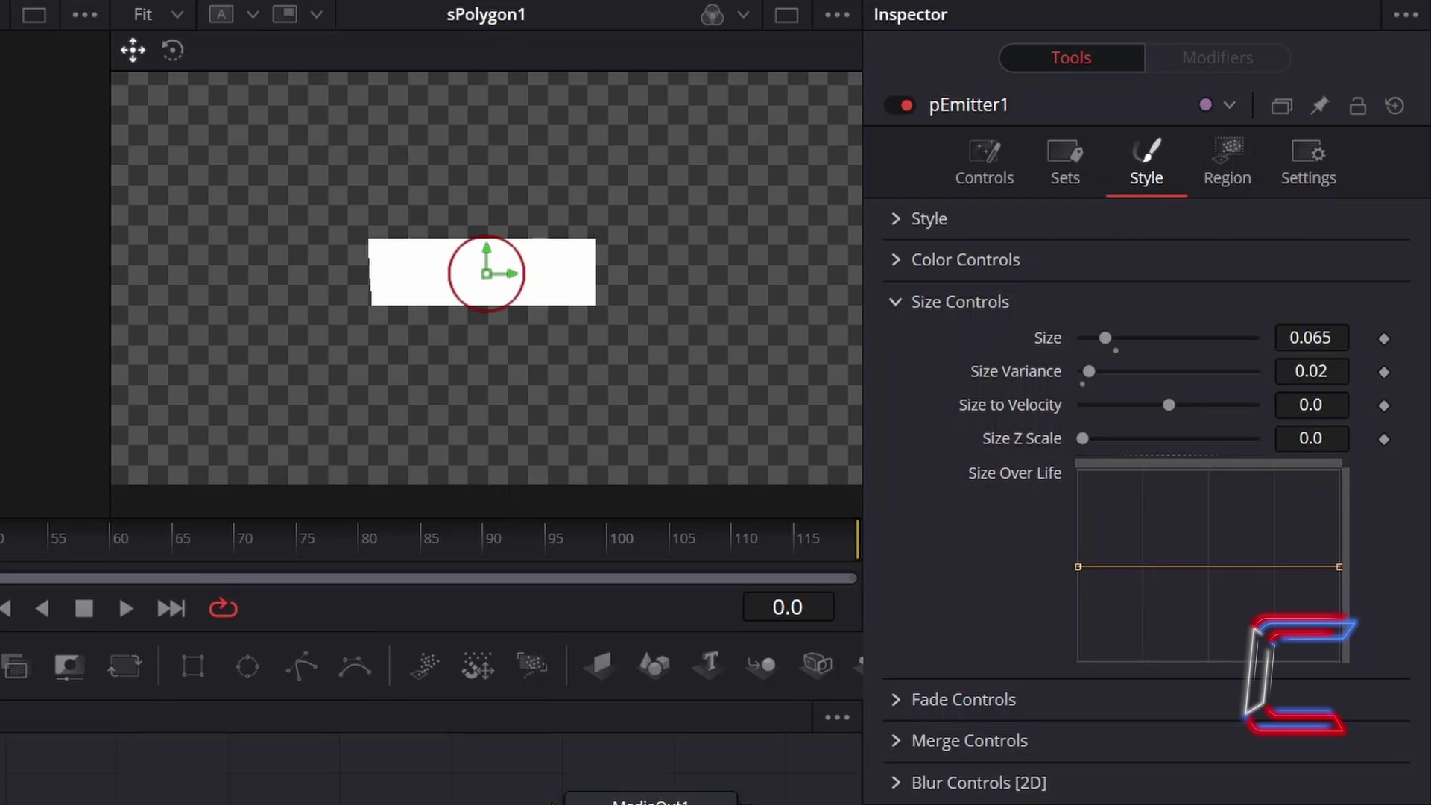
- Set pEmitter1's region to Line, starting at X -0.5, Y 0.32
left_click(1237, 194)
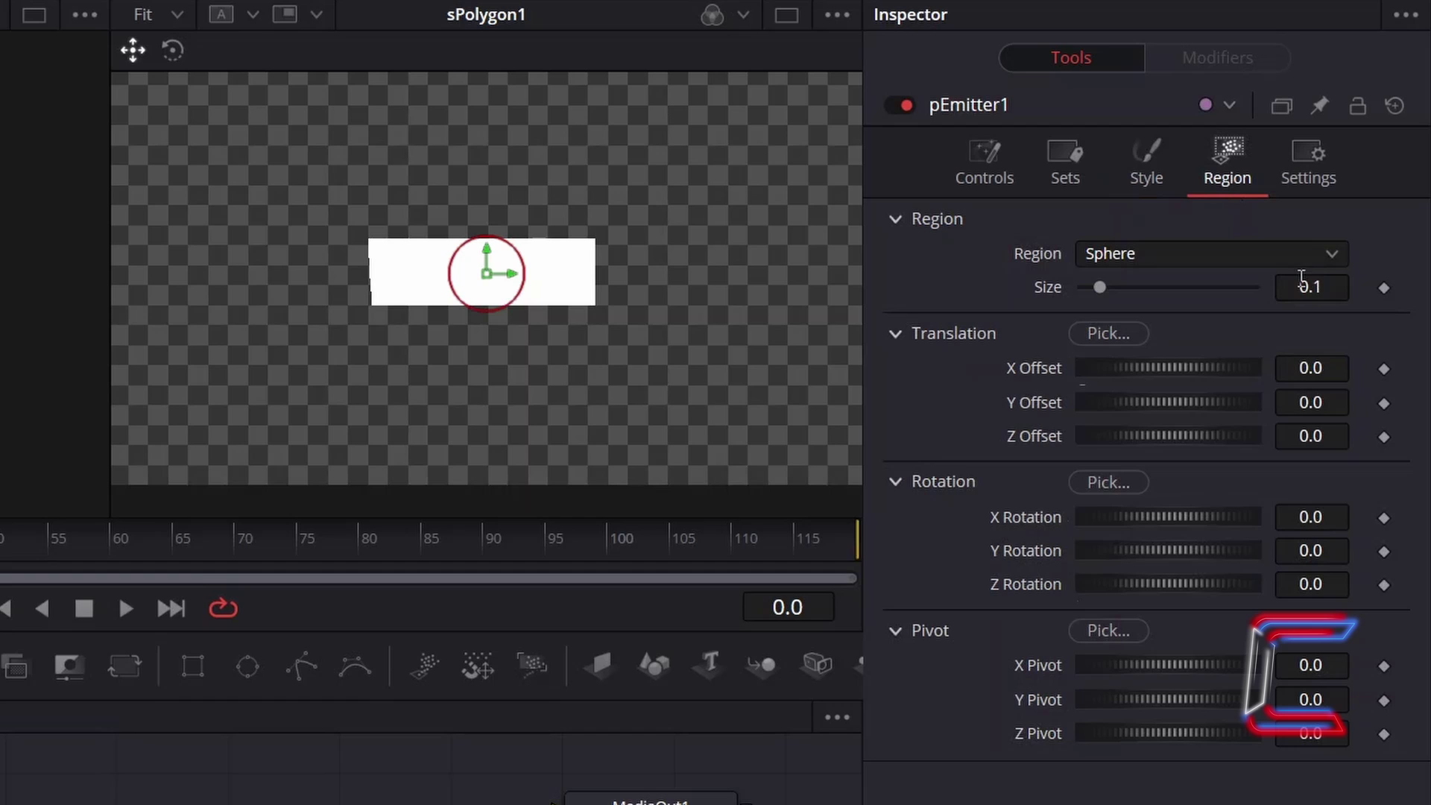
left_click(1325, 252)
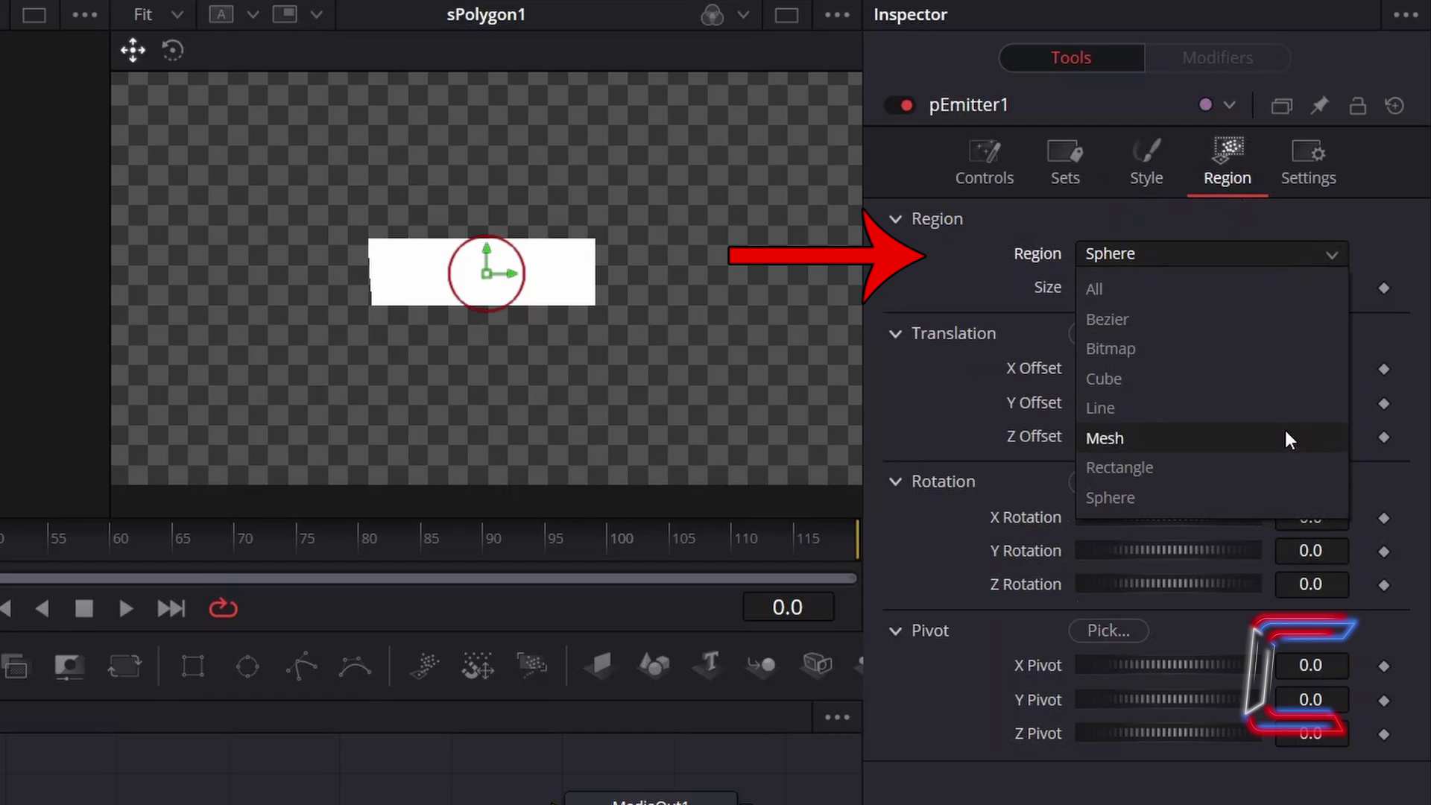
left_click(1290, 404)
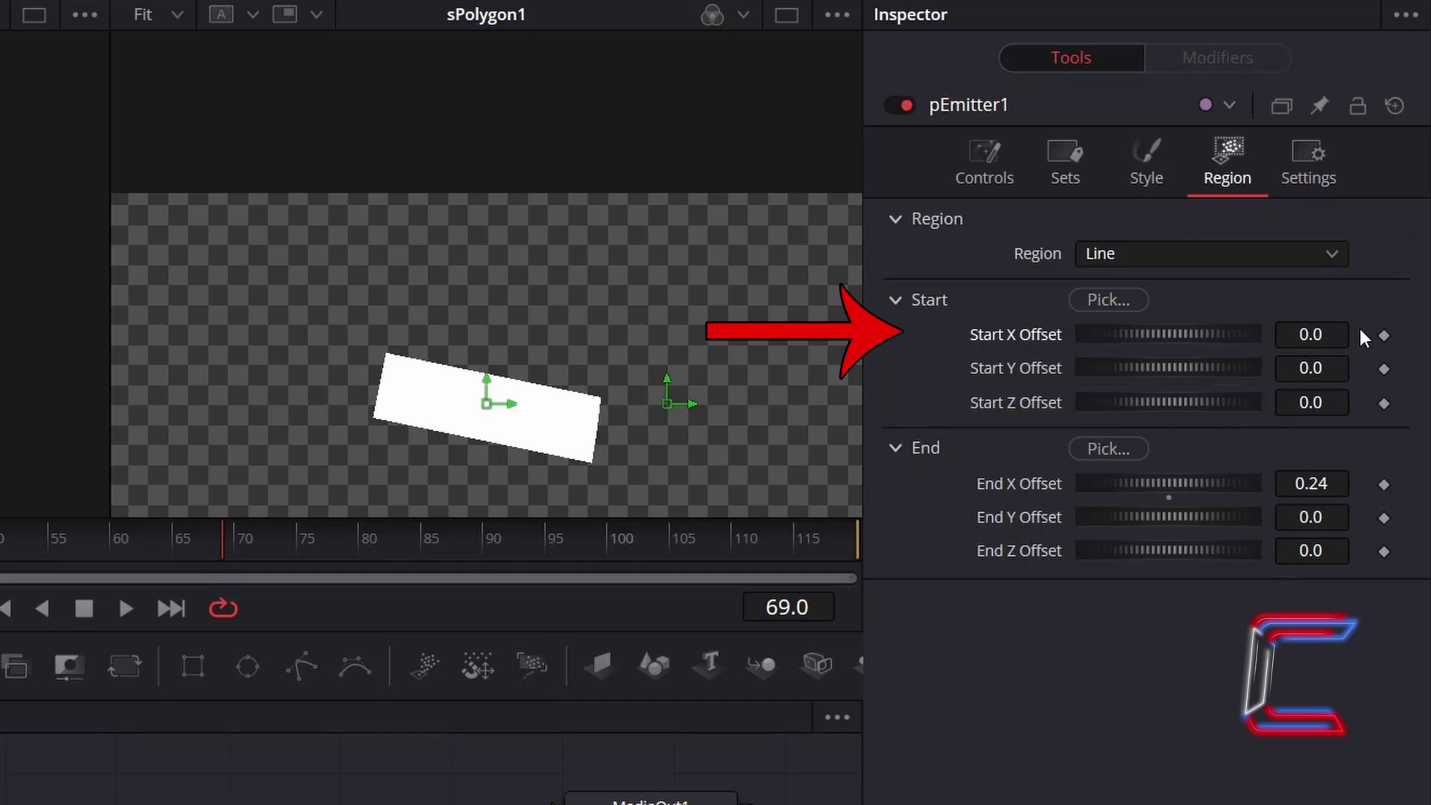
left_click(1338, 337)
type("-0.5")
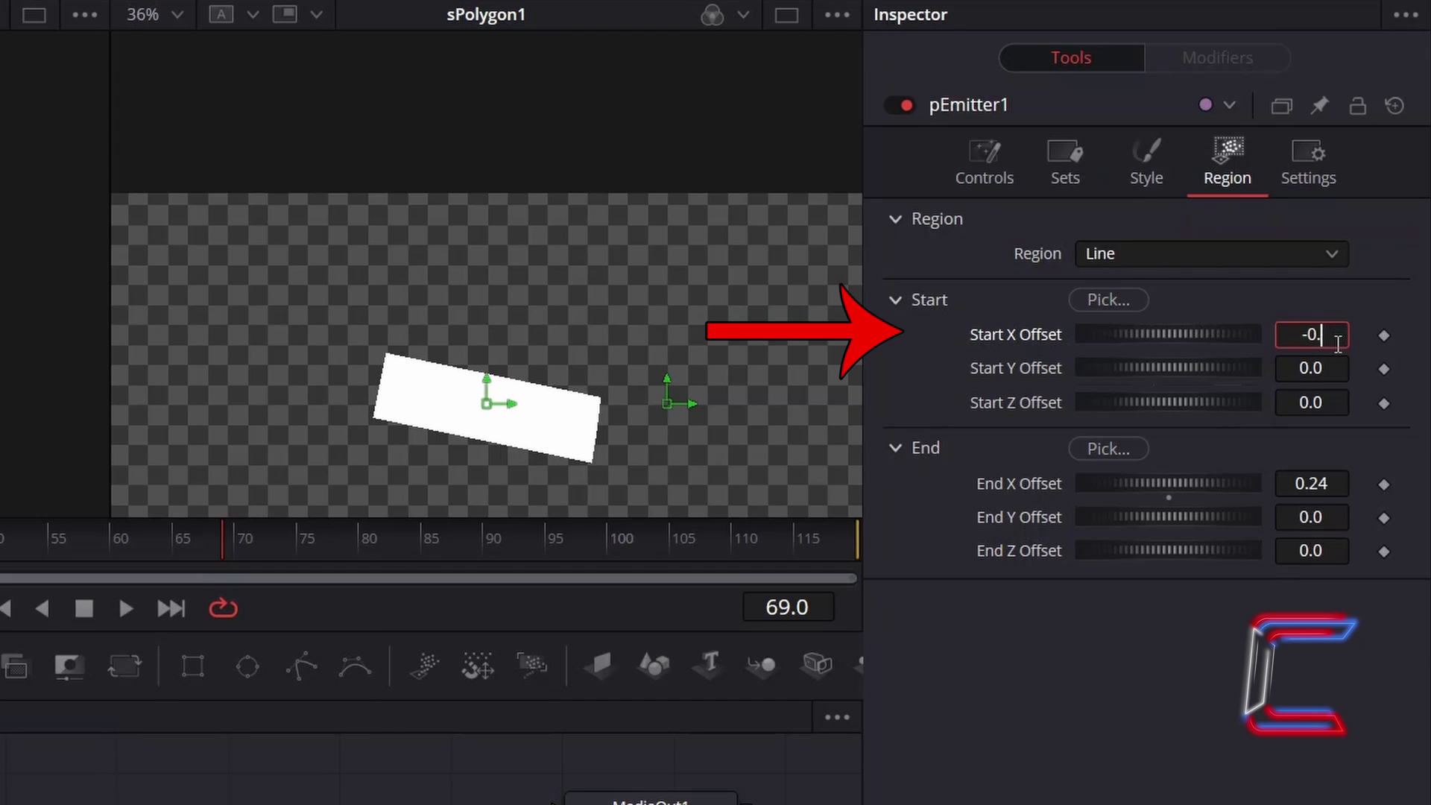
key("Tab")
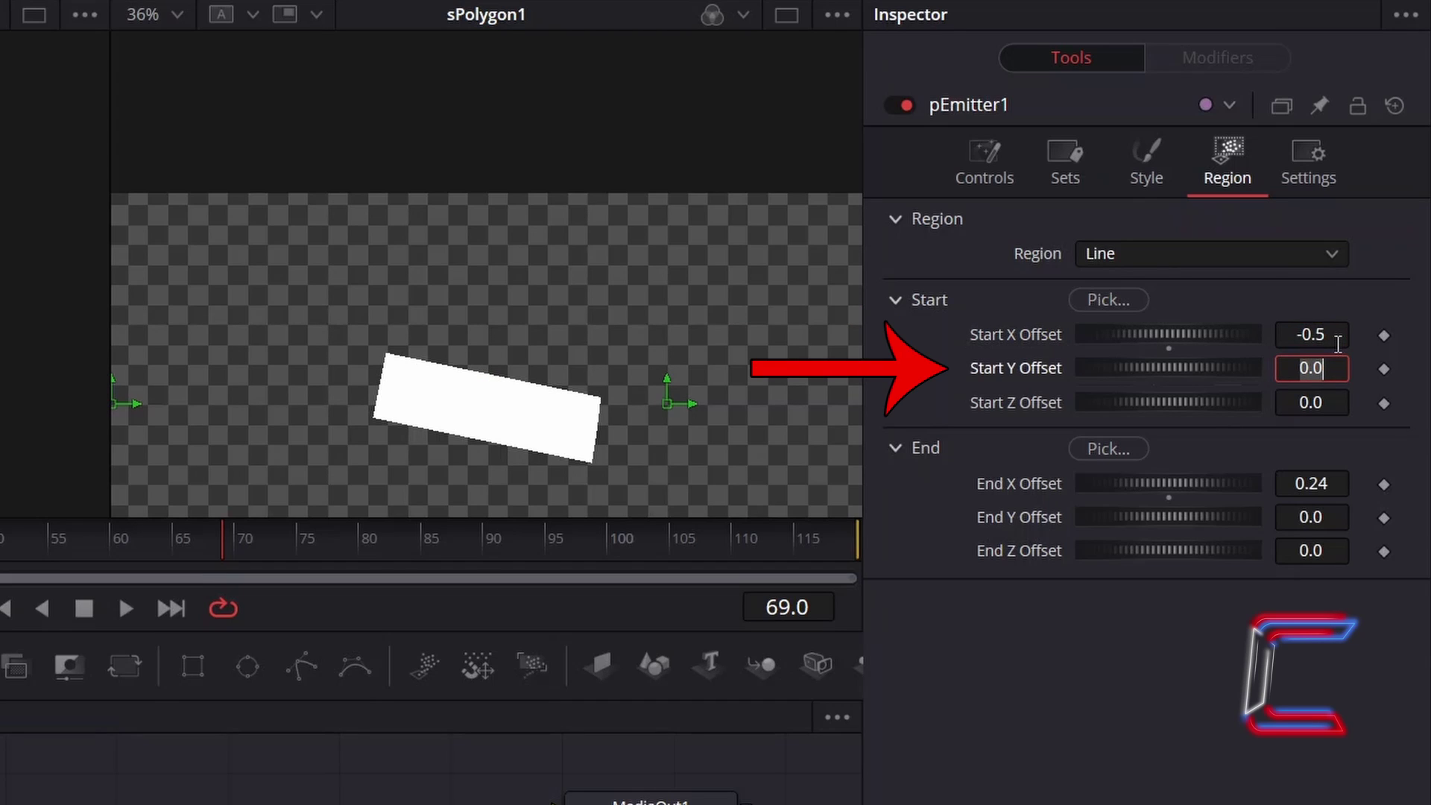
type("-32")
key("Tab")
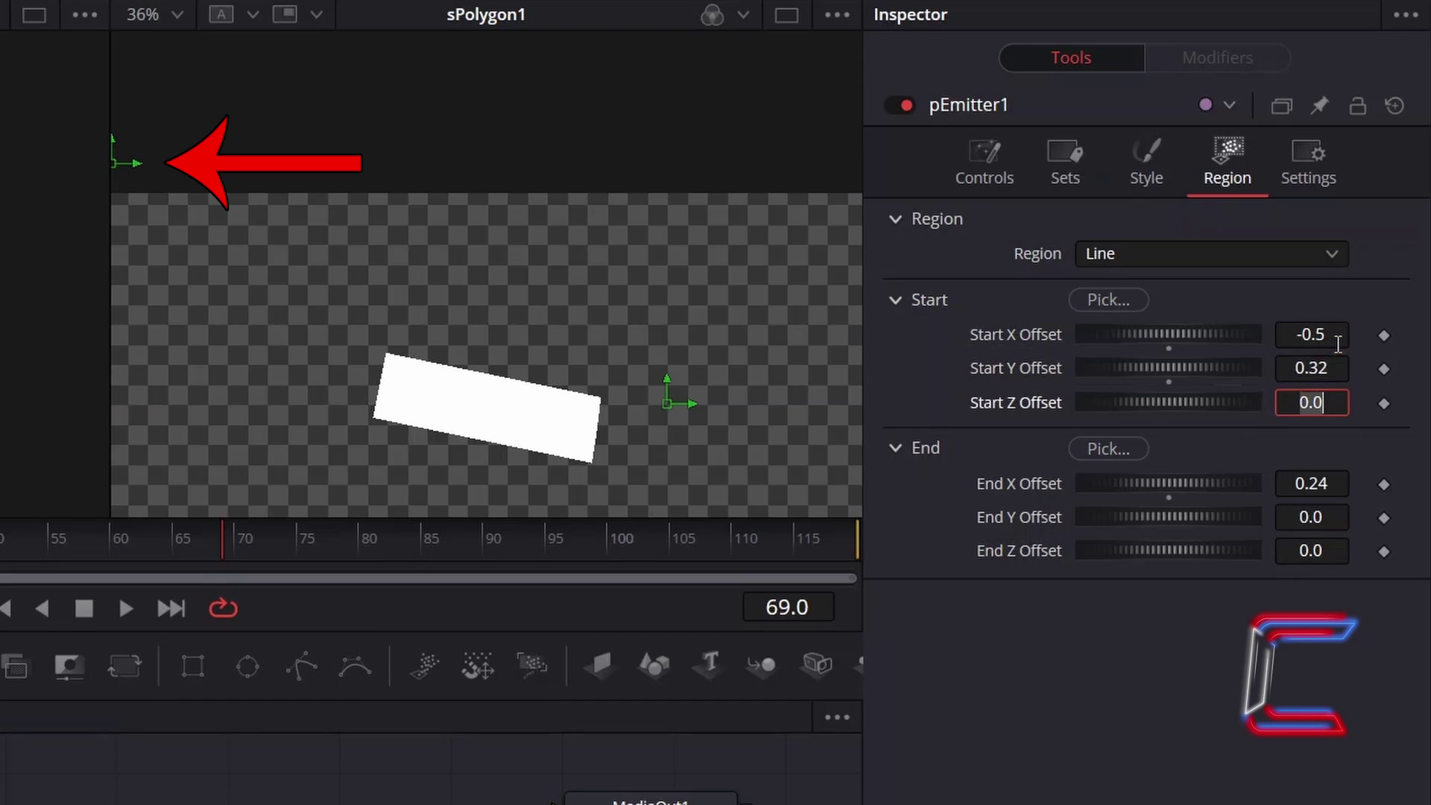
- Set the line's end point to X 0.5, Y 0.32
left_click(1348, 484)
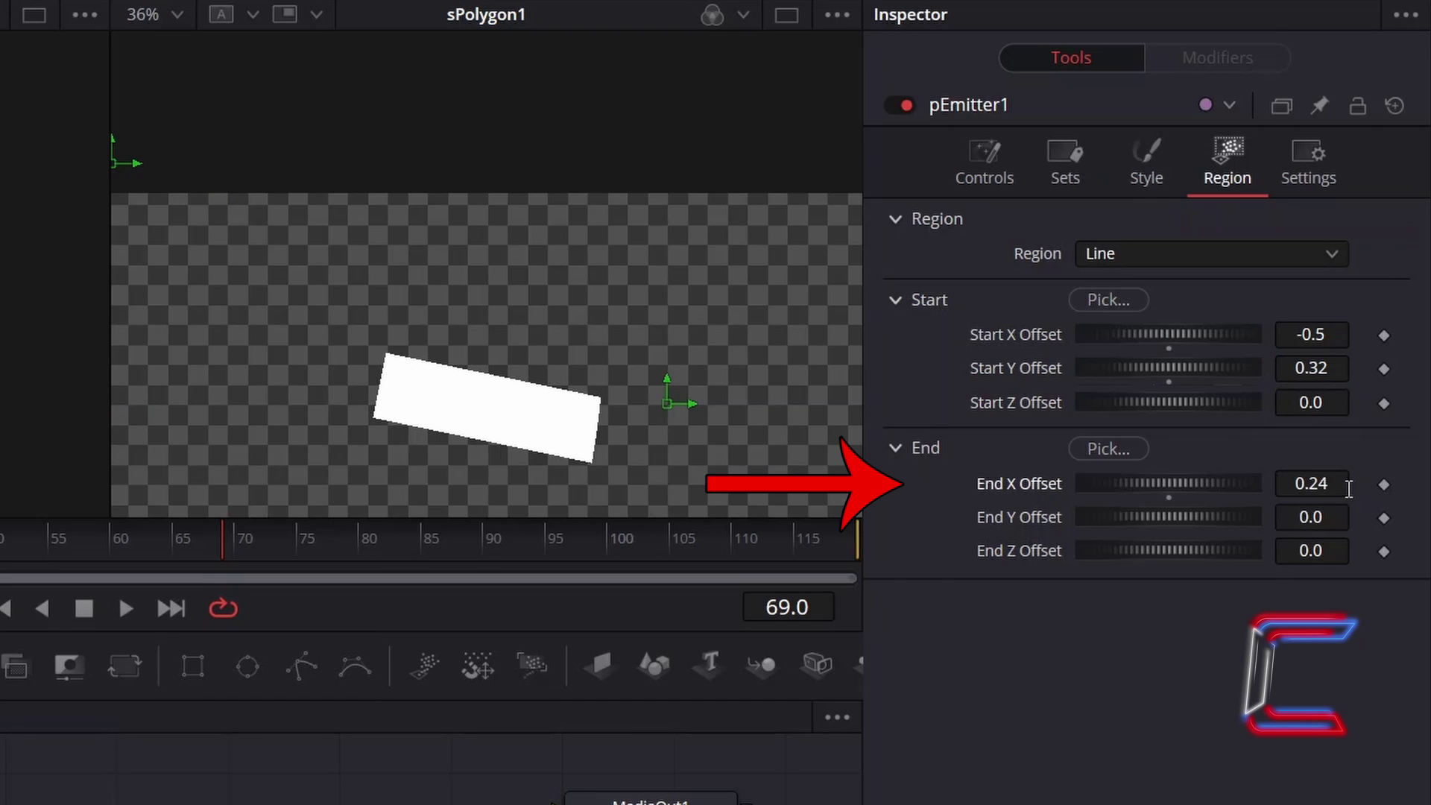
key("BackSpace")
key("BackSpace")
key("BackSpace")
type(".5")
key("Tab")
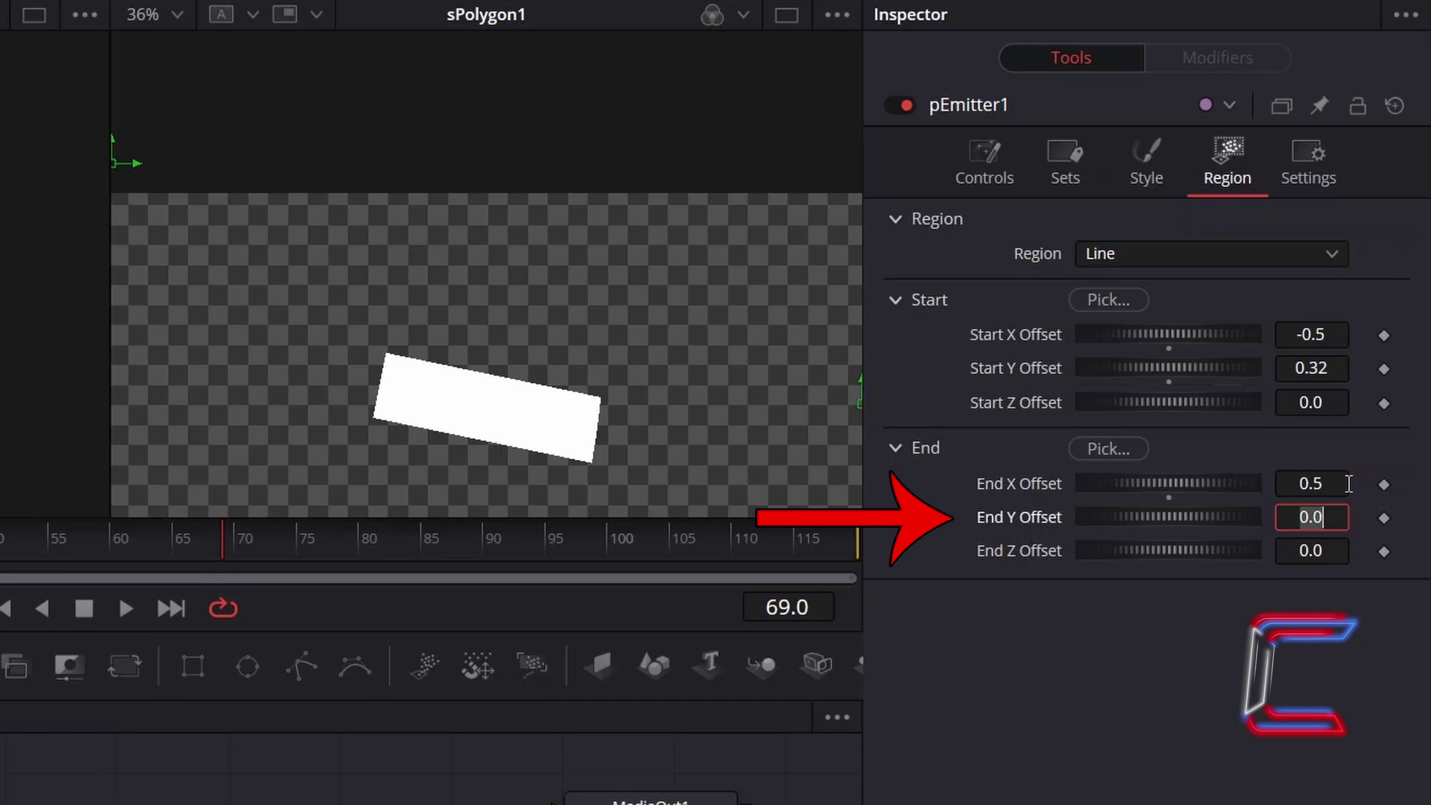
type(".32")
key("Tab")
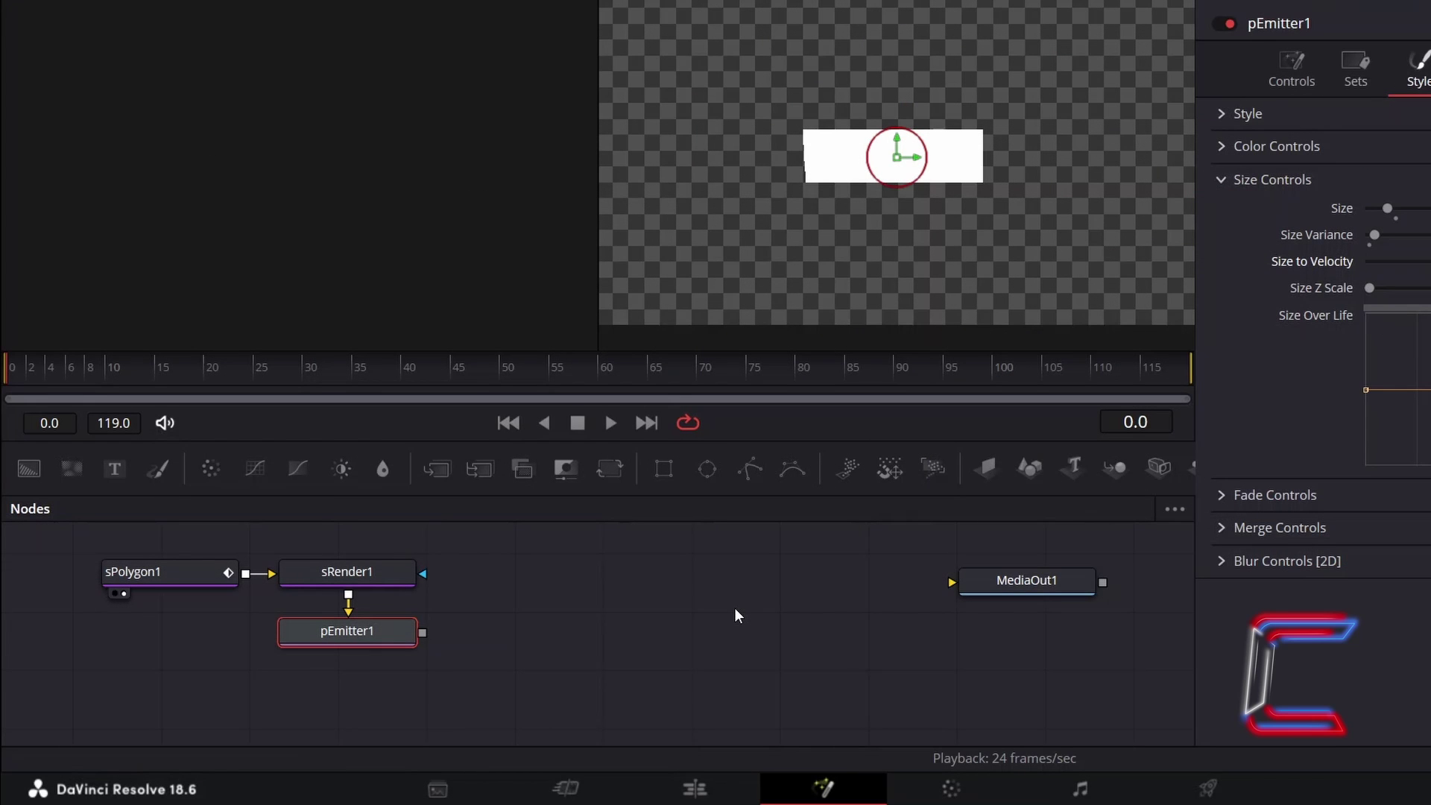
- Add a pTurbulence node after pEmitter1 via the Shift+Space tool search
key("shift+space")
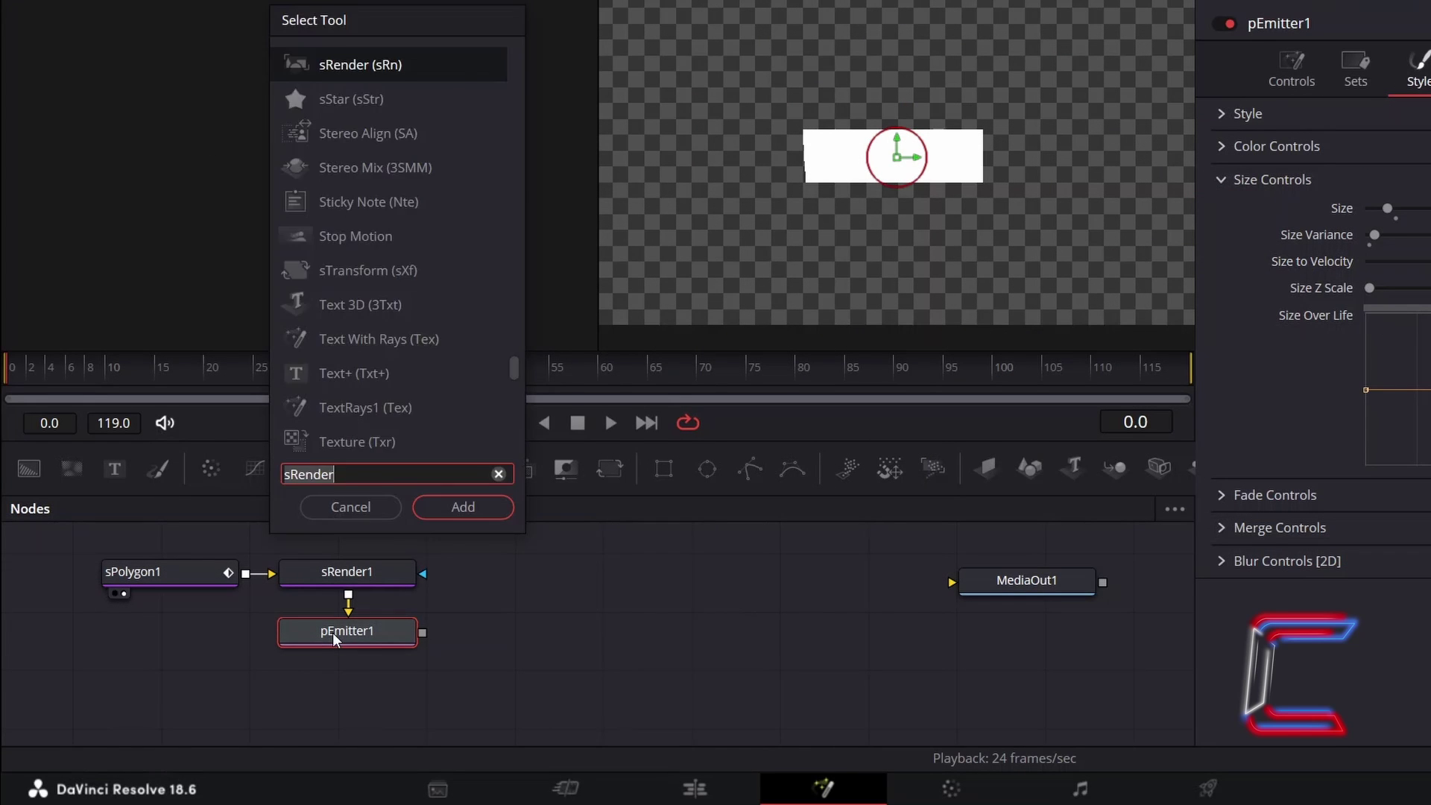
type("pTurbulence")
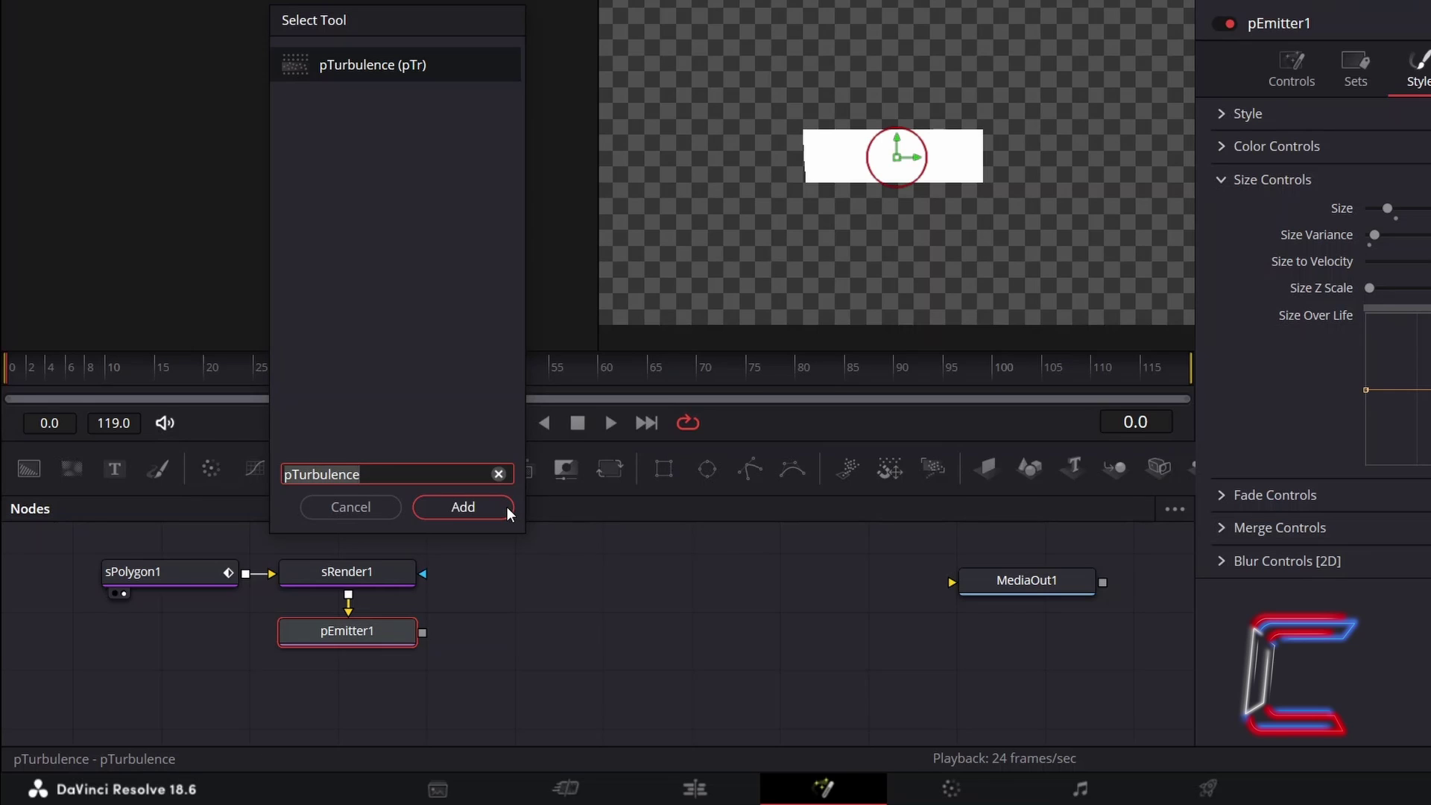
left_click(484, 506)
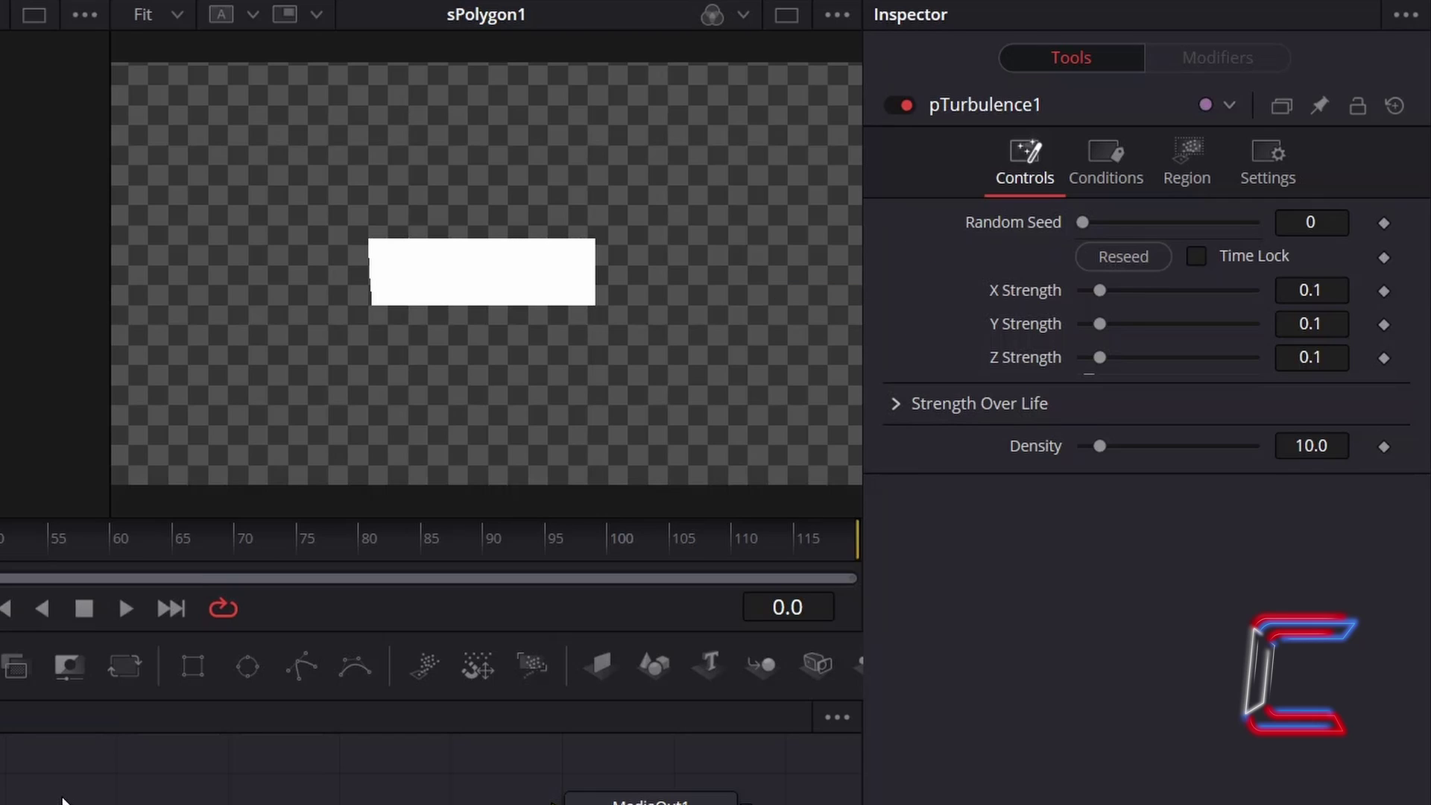
- Set pTurbulence1's X Strength to 0.15 and Y Strength to 0.11
left_click(1334, 290)
type("0.15")
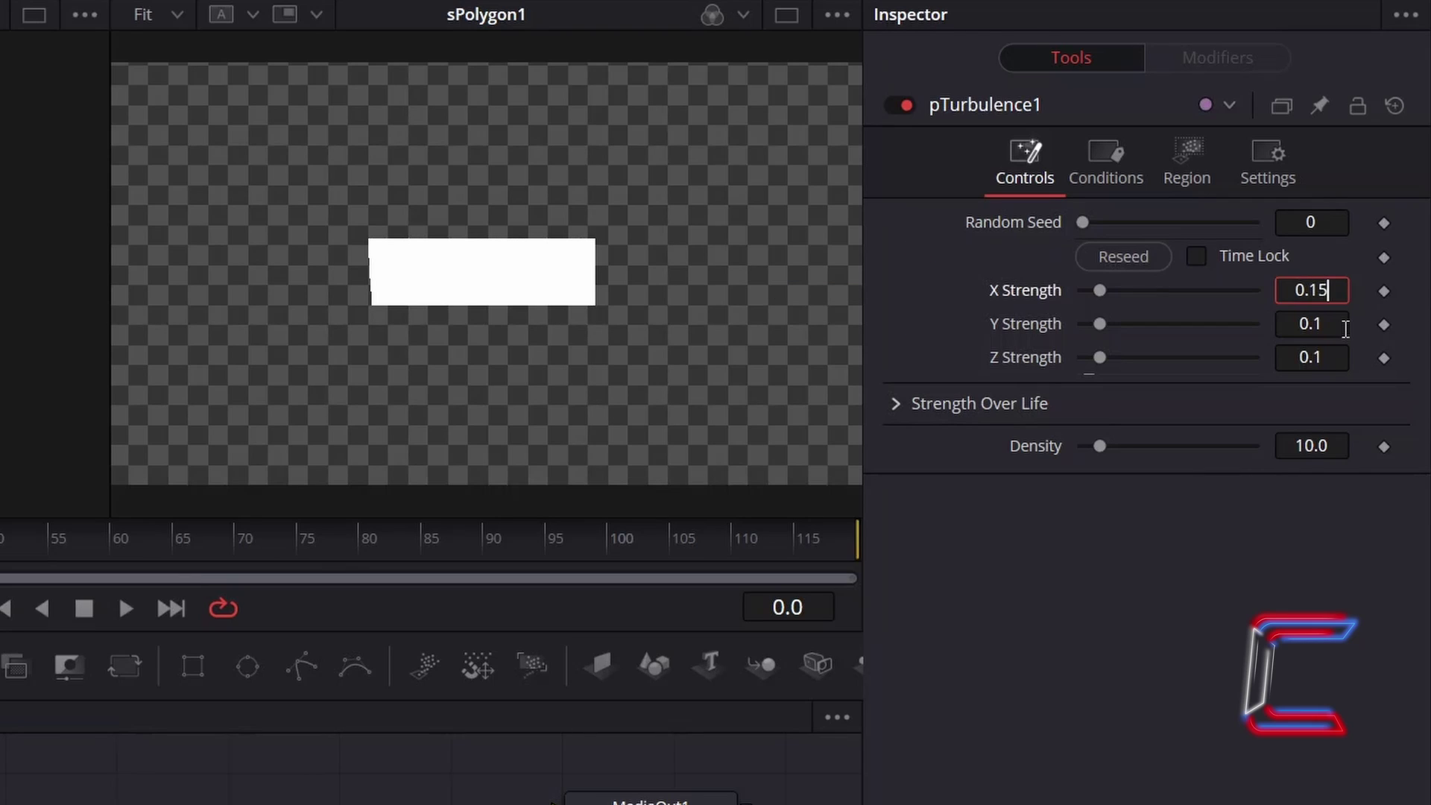
left_click(1345, 325)
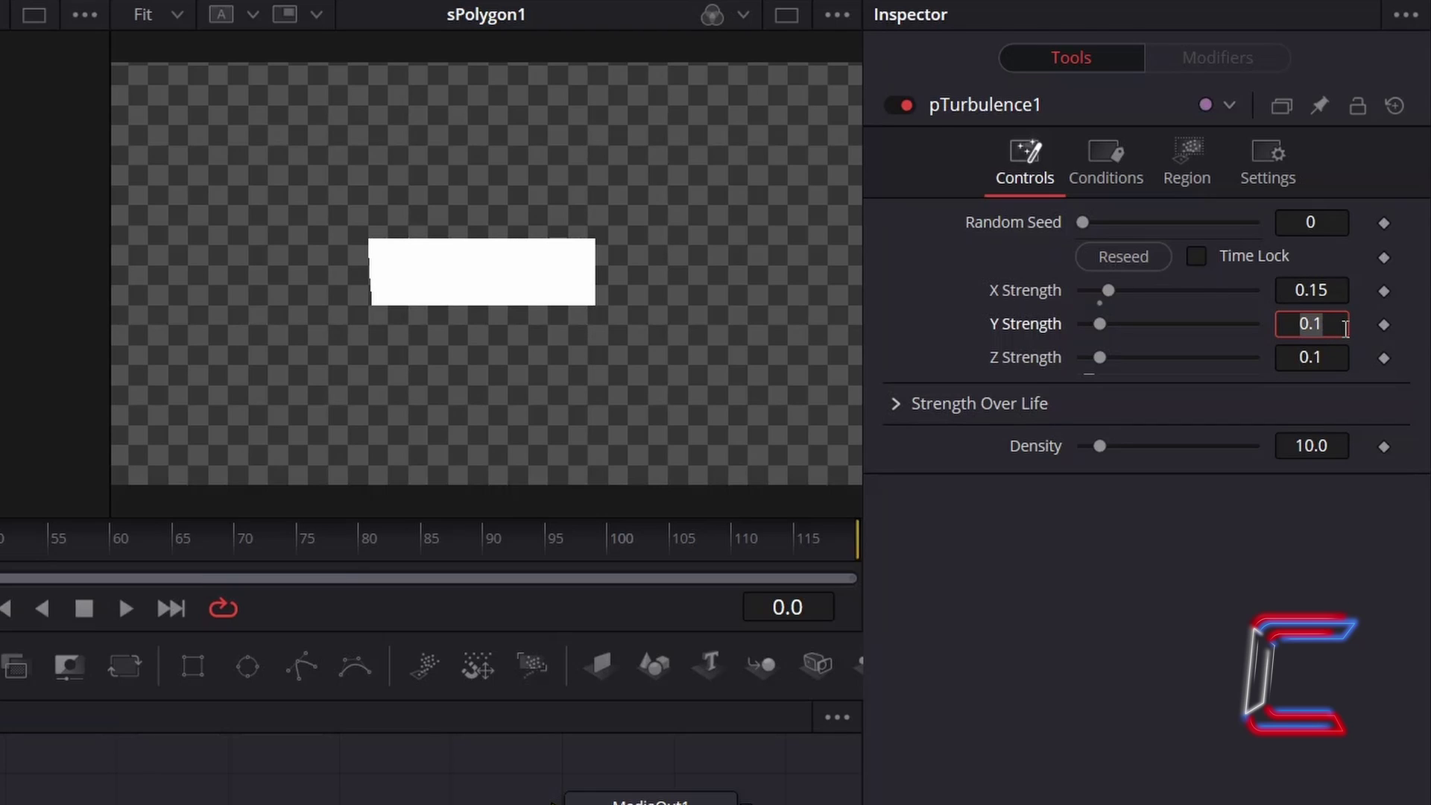
type("0.11")
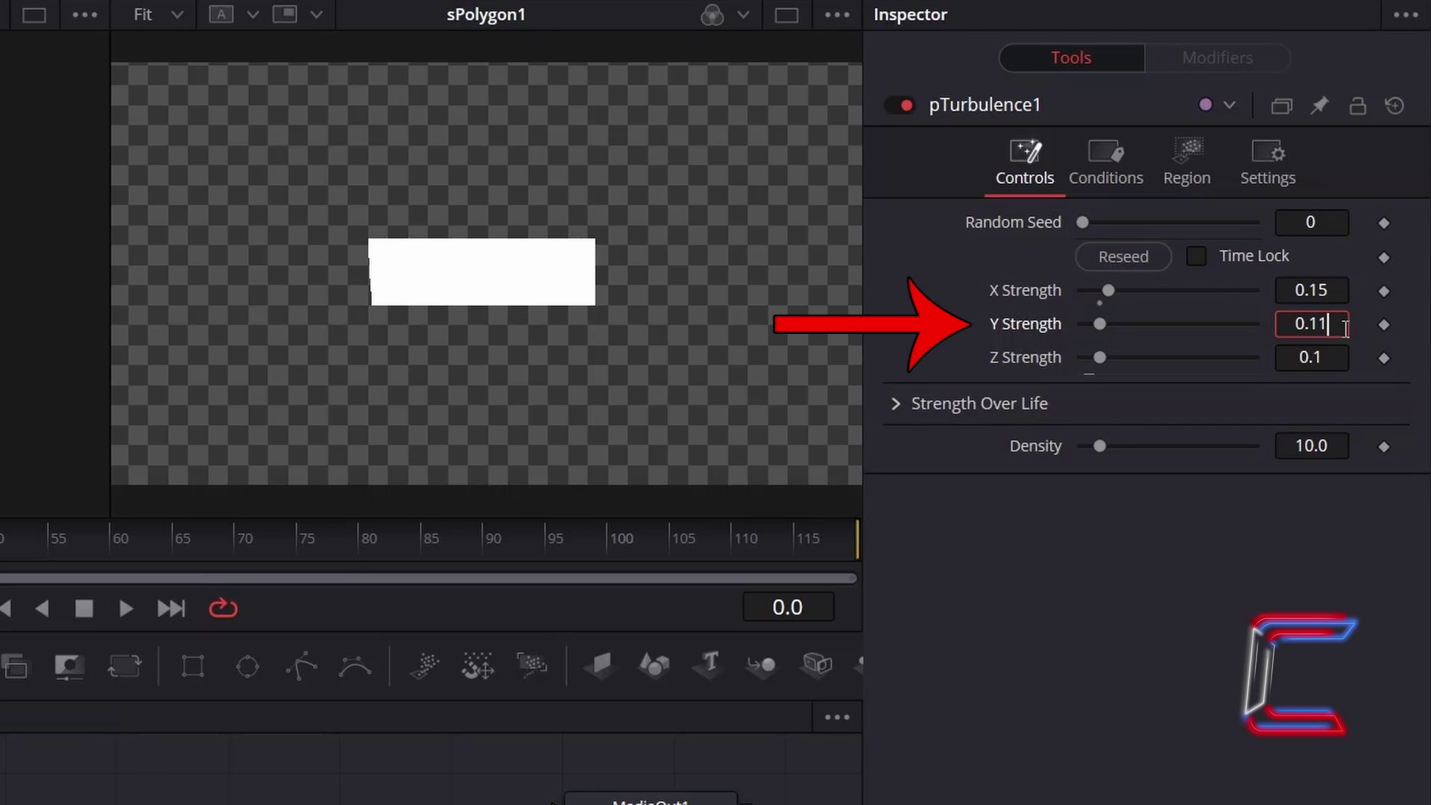
key("Tab")
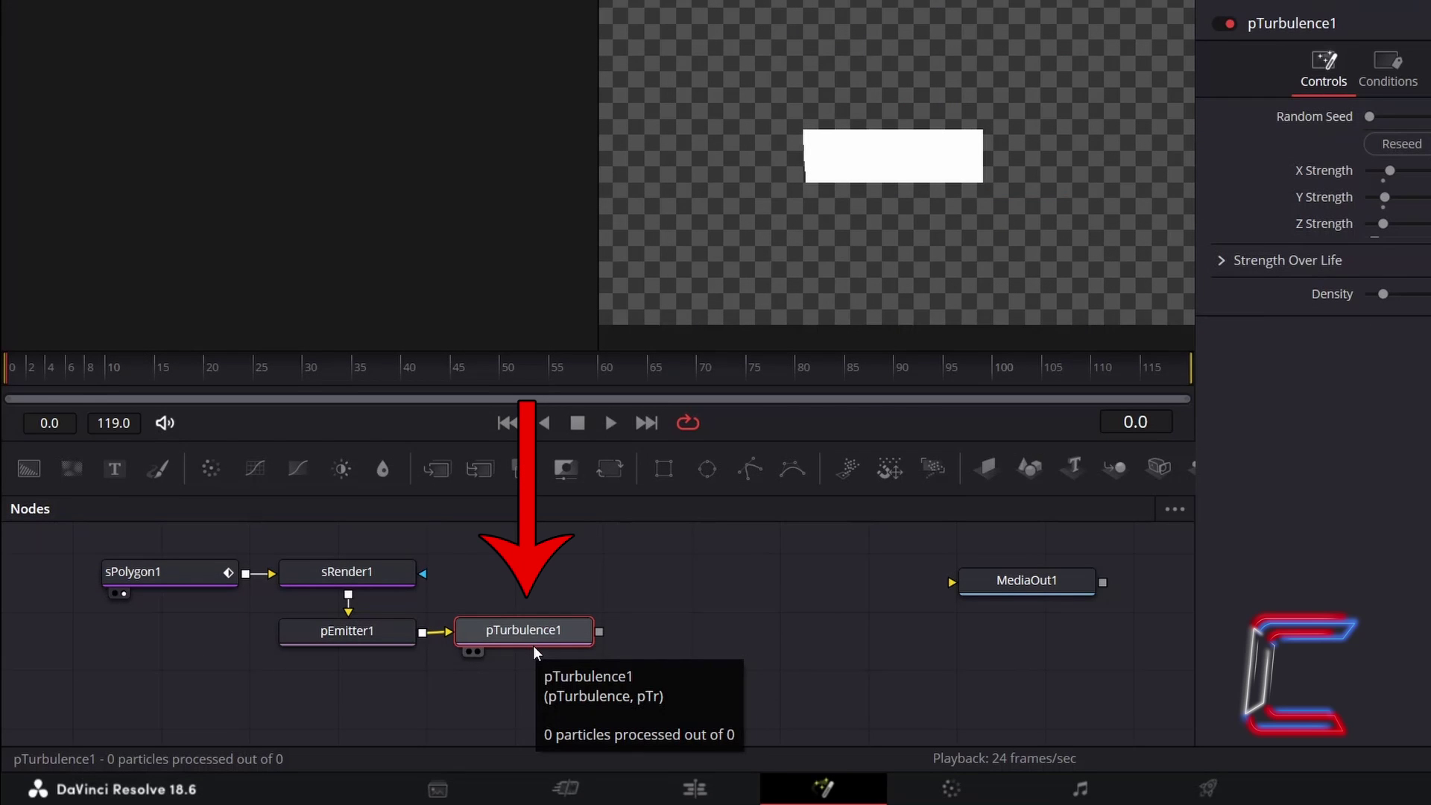
- Add a pRender1 node after pTurbulence1 and wire its output into MediaOut1
left_click(944, 478)
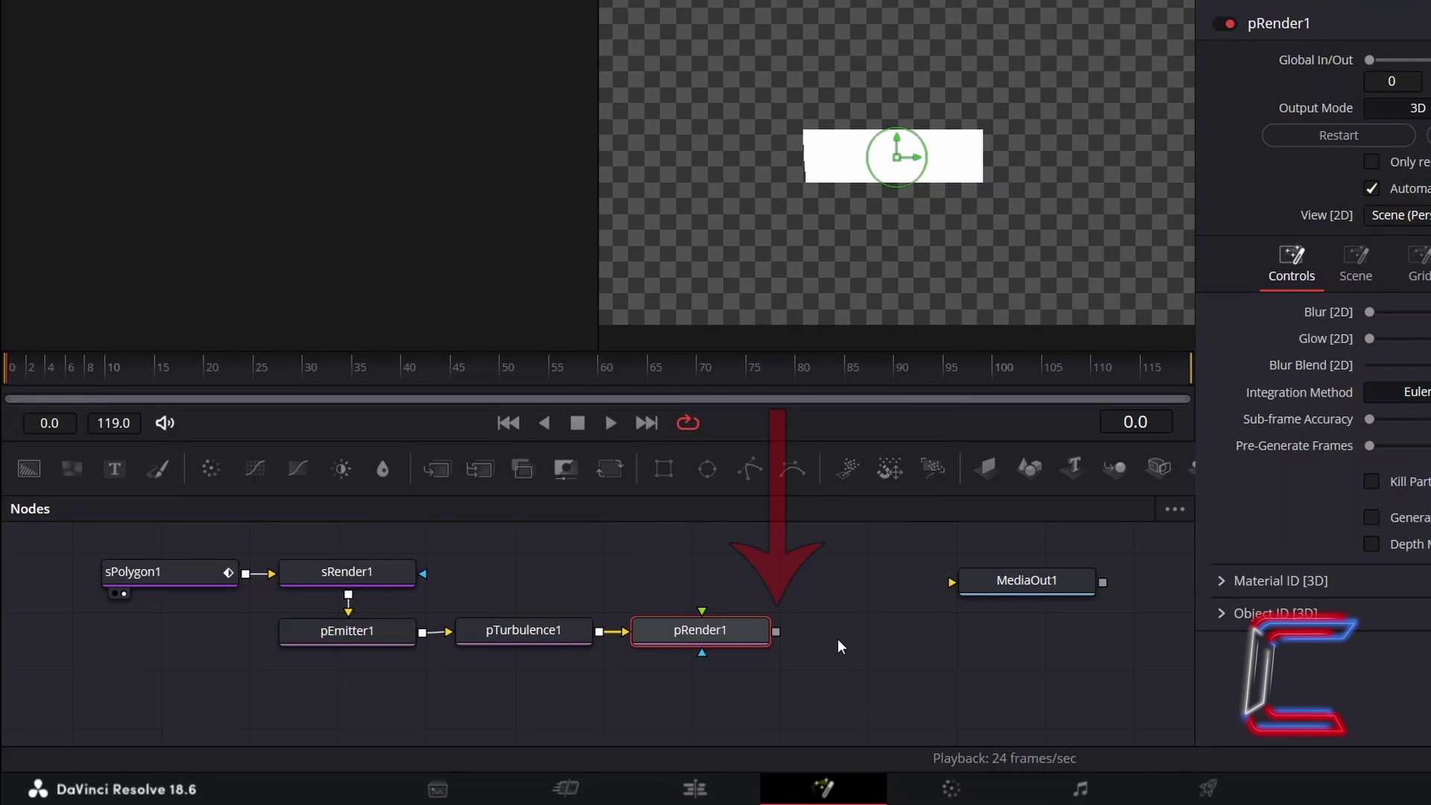
left_click_drag(775, 633, 953, 582)
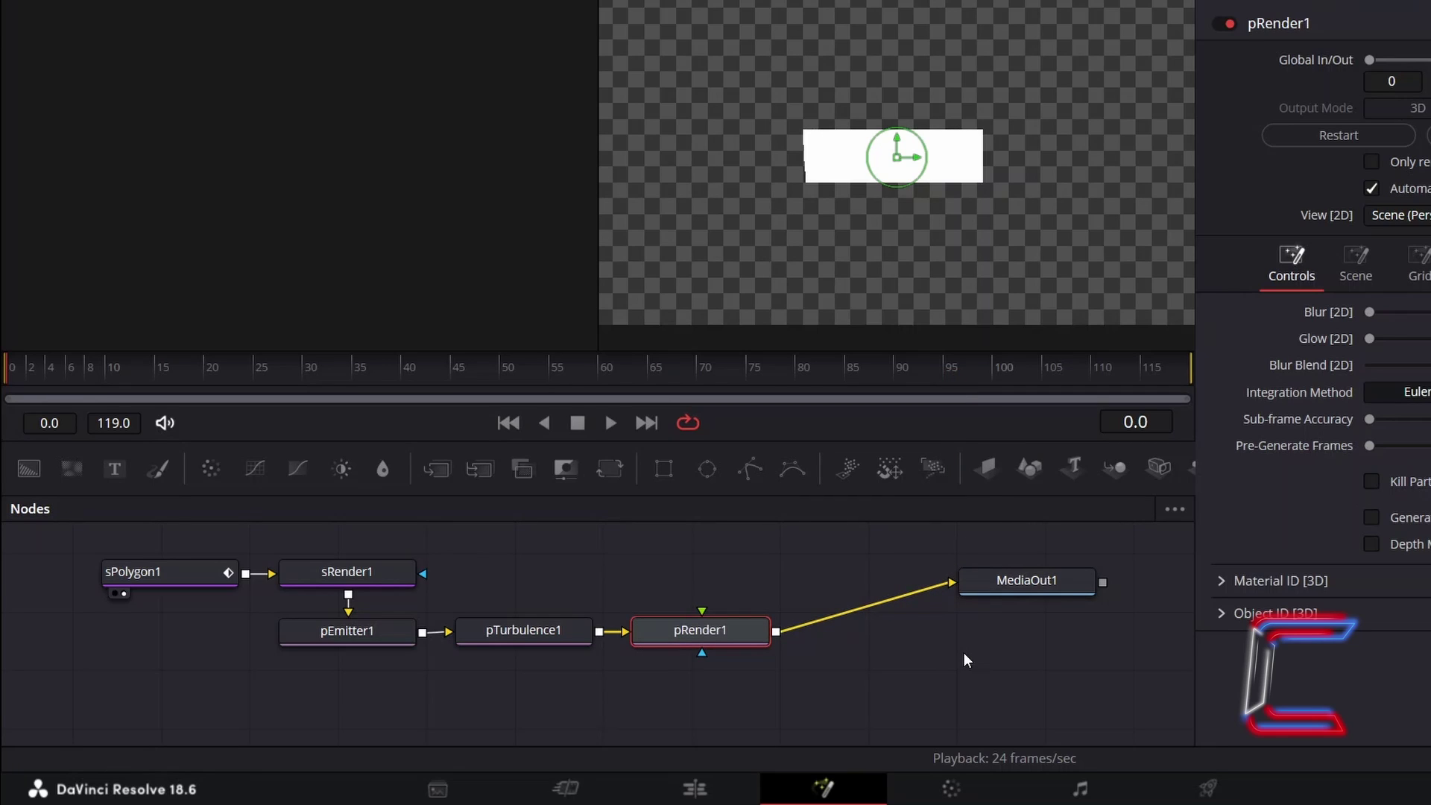